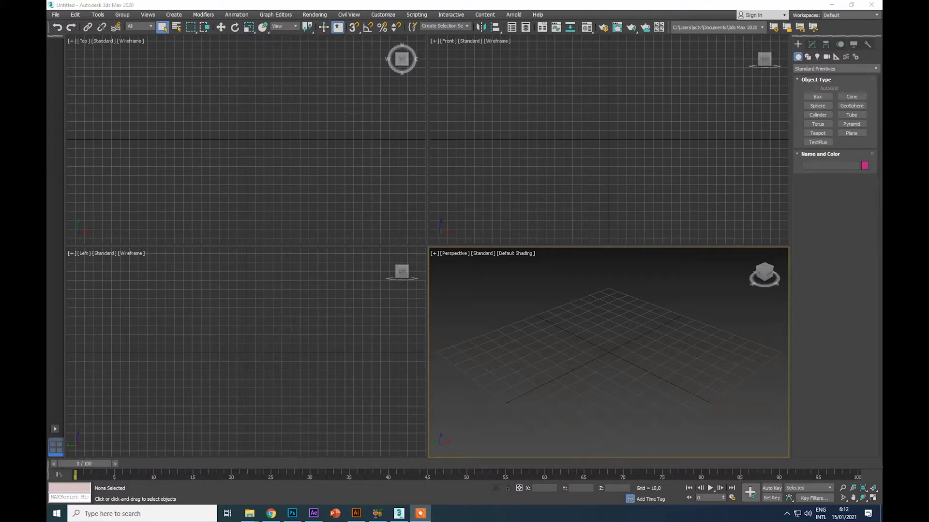
- Display the Compound Objects geometry types to review which compound tools are available
click(813, 68)
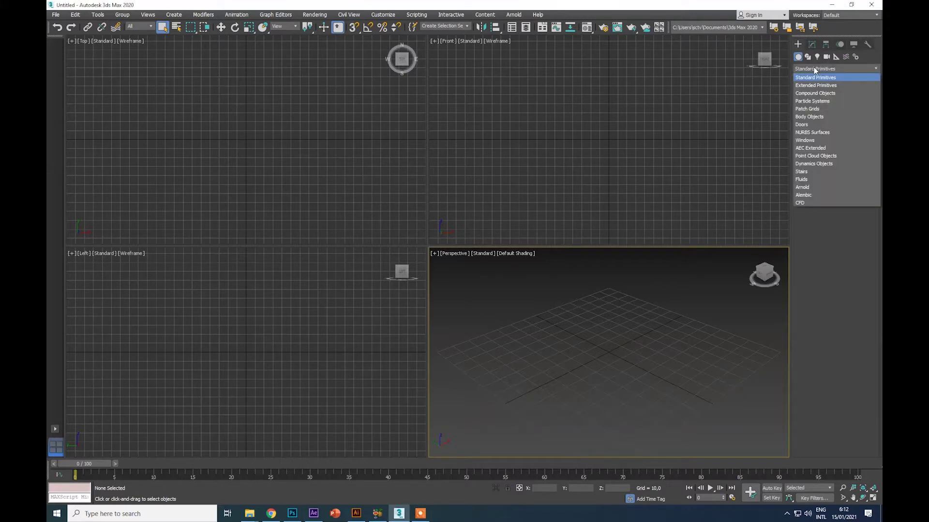
click(821, 93)
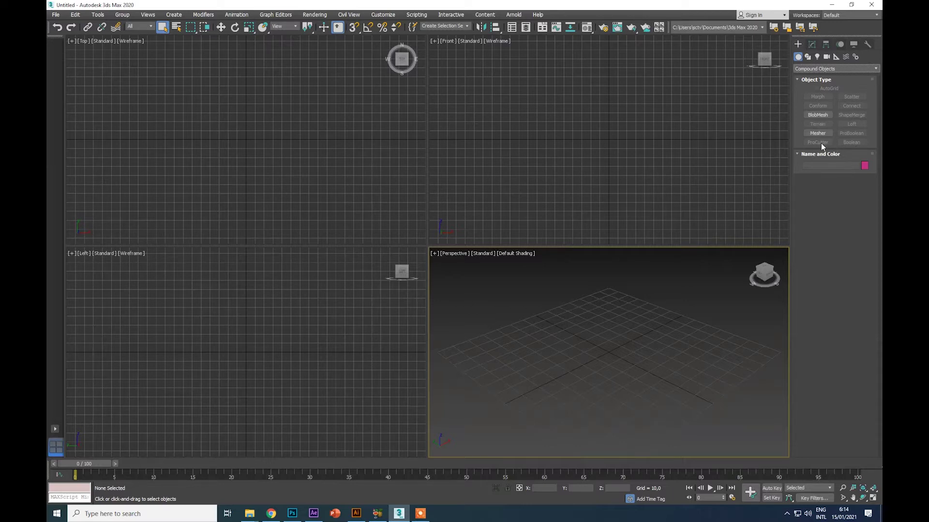
- Create a standard primitive box in the Top view and move it to about the world origin
click(807, 69)
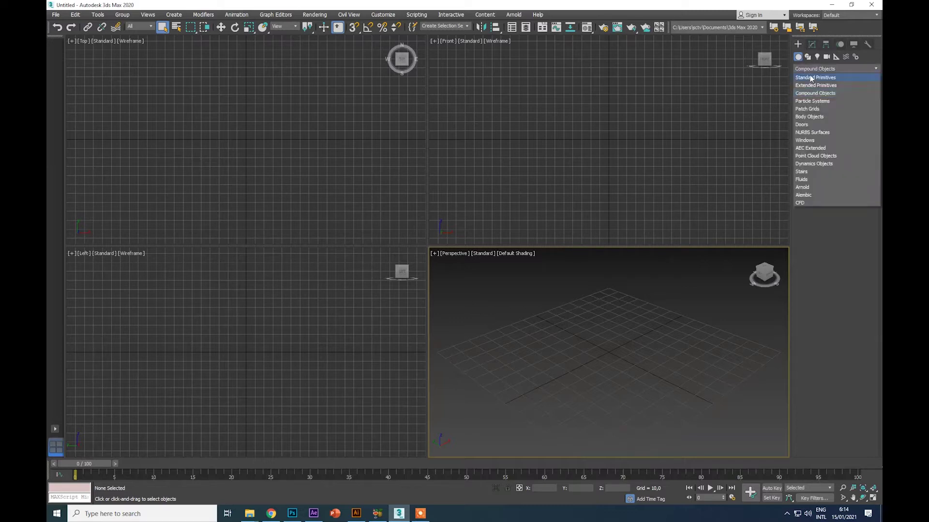
click(811, 78)
click(817, 96)
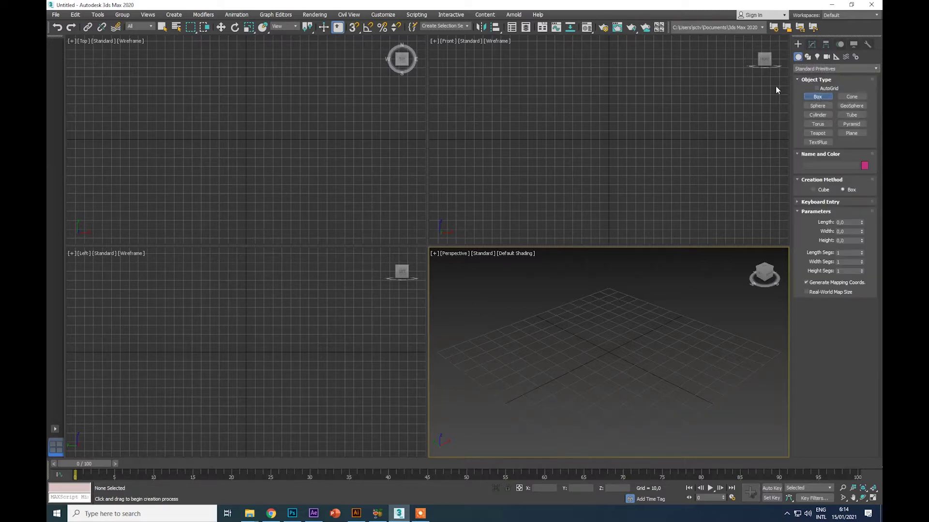
drag(245, 139, 317, 205)
click(315, 150)
click(220, 27)
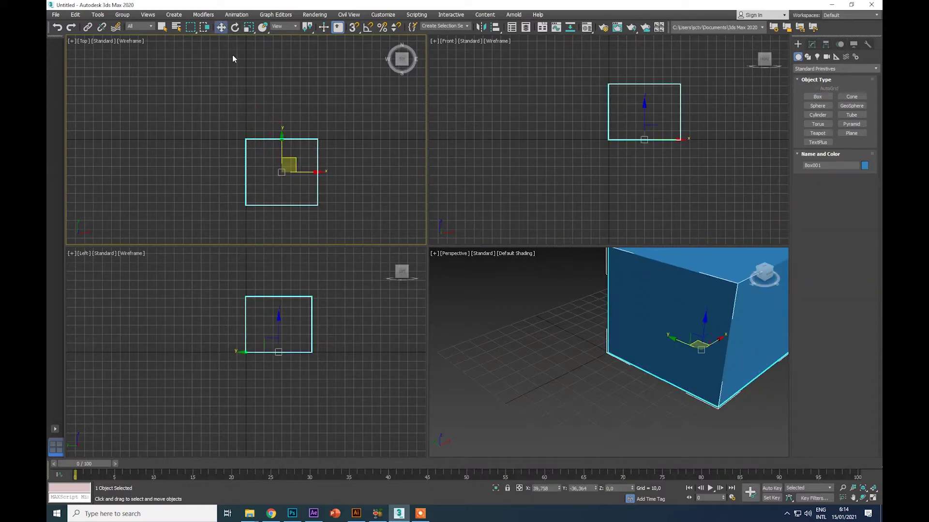
drag(288, 158, 260, 129)
- Create a sphere with a radius of about 29 at the box's centre and raise it to intersect the box's top face
click(817, 105)
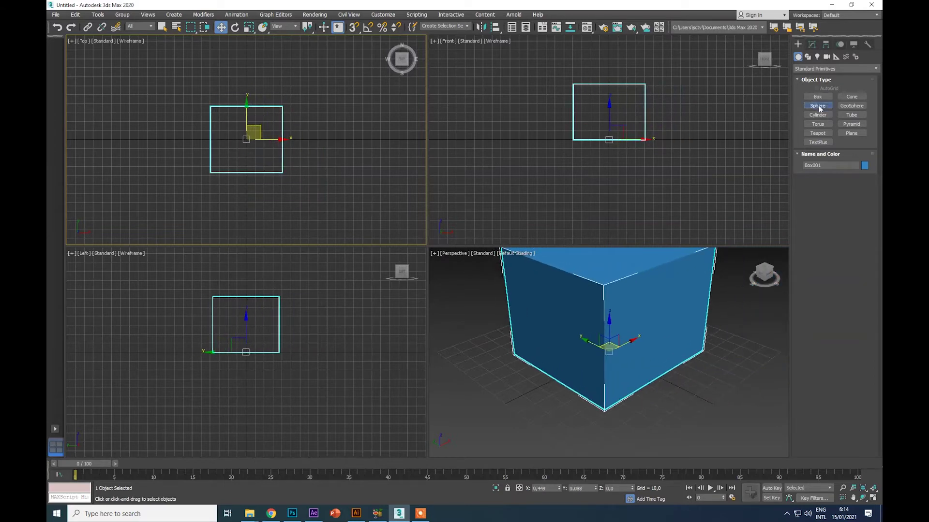
drag(246, 138, 265, 157)
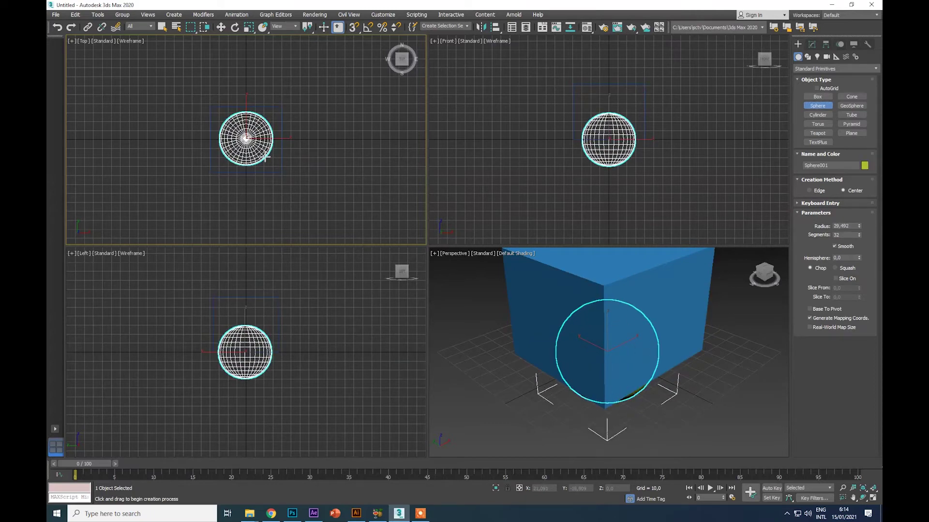
click(220, 27)
drag(609, 112, 606, 48)
middle_drag(695, 298, 689, 364)
click(738, 341)
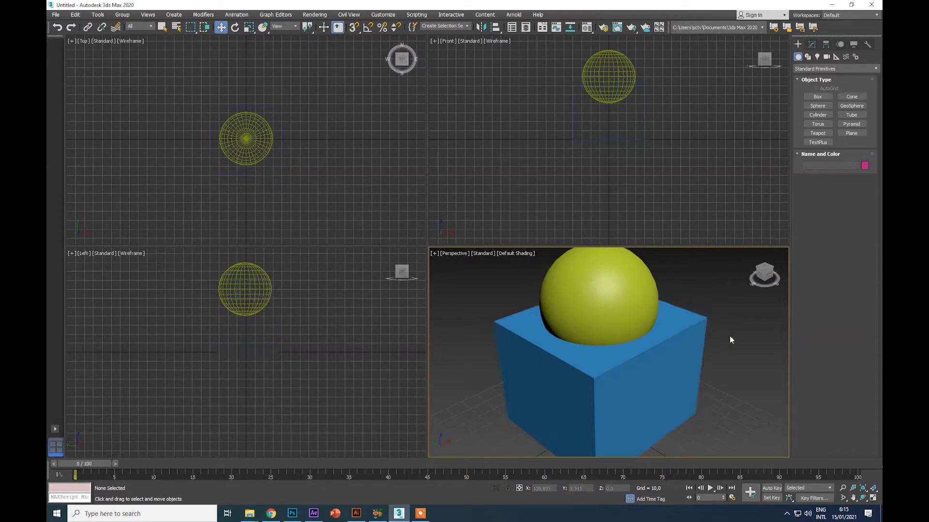
middle_drag(729, 336, 704, 336)
- Subtract the sphere from the box using a Boolean compound object
click(652, 328)
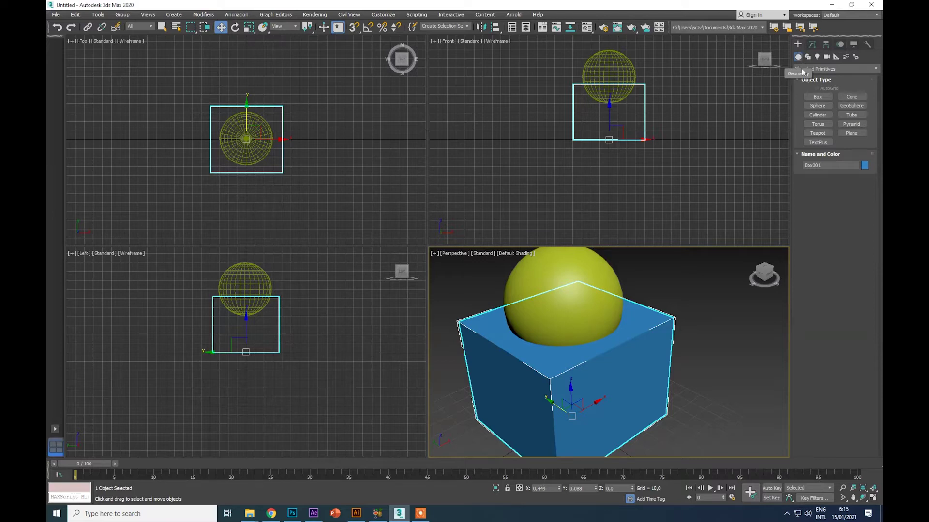
click(817, 69)
click(815, 93)
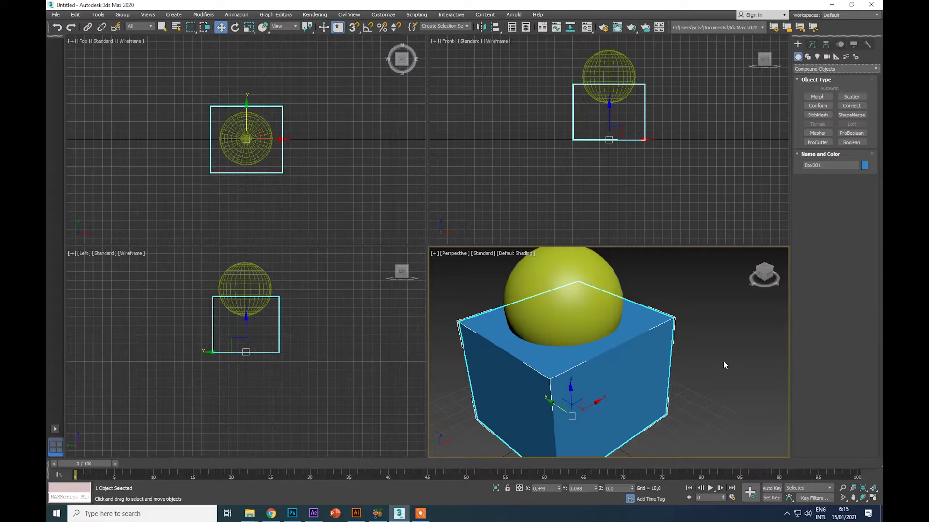
scroll(720, 361, down, 5)
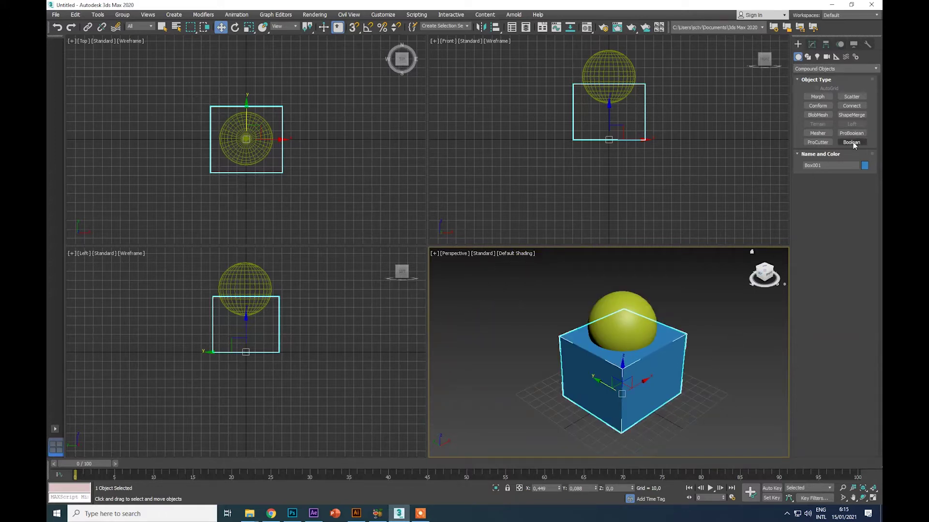
click(724, 353)
middle_drag(724, 353, 699, 341)
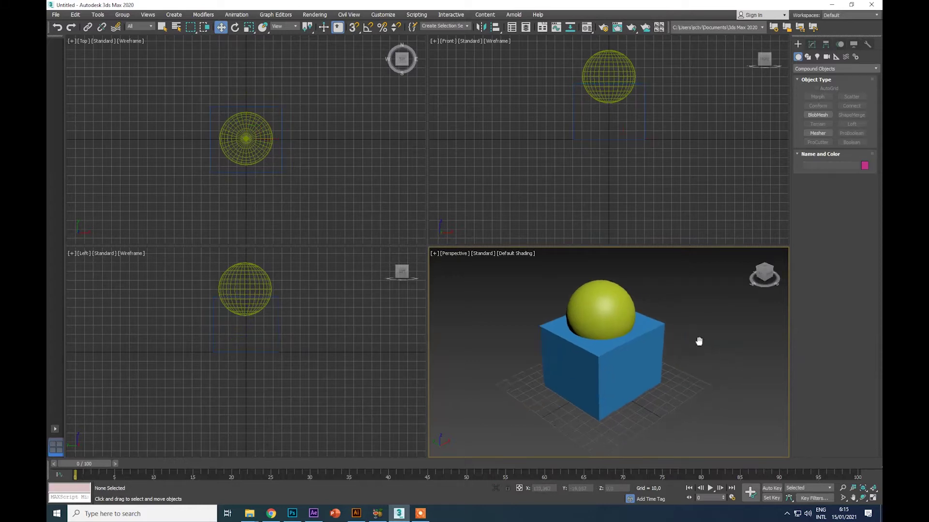
click(654, 332)
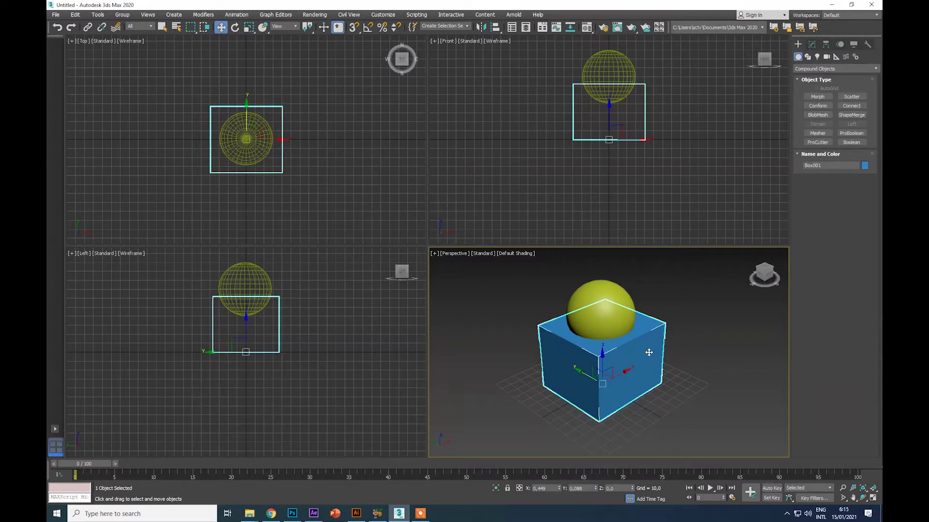
click(851, 142)
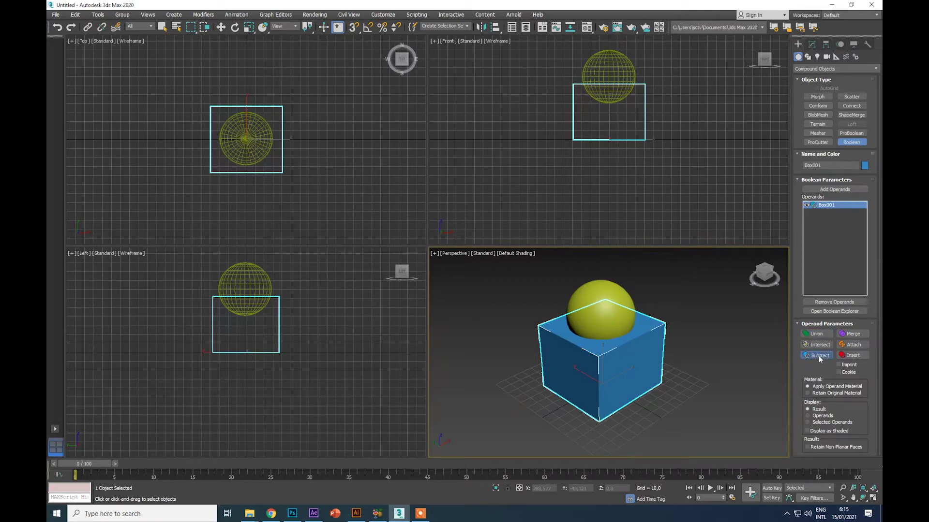
click(819, 356)
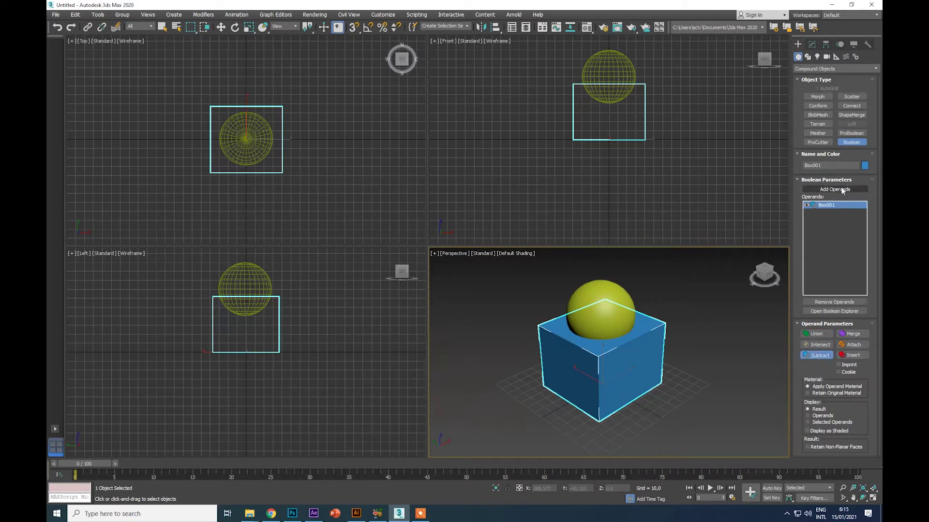
click(842, 190)
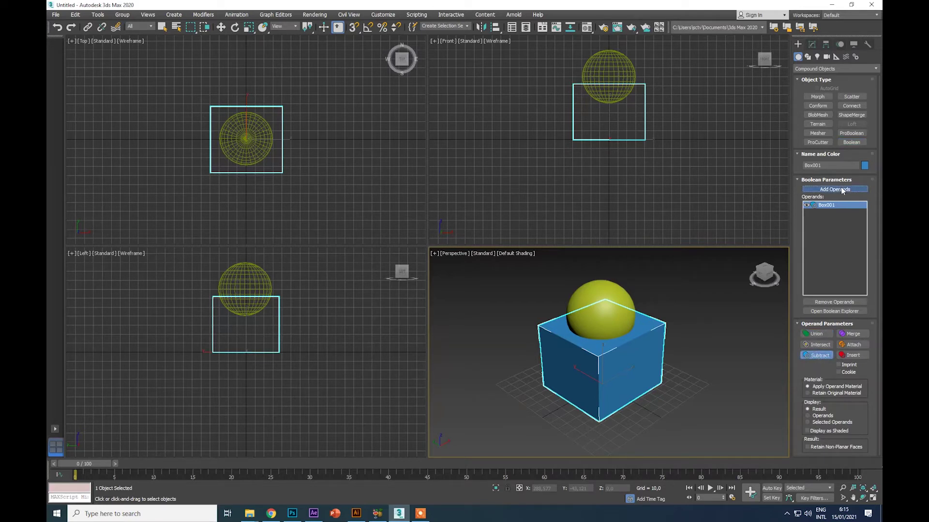
click(598, 288)
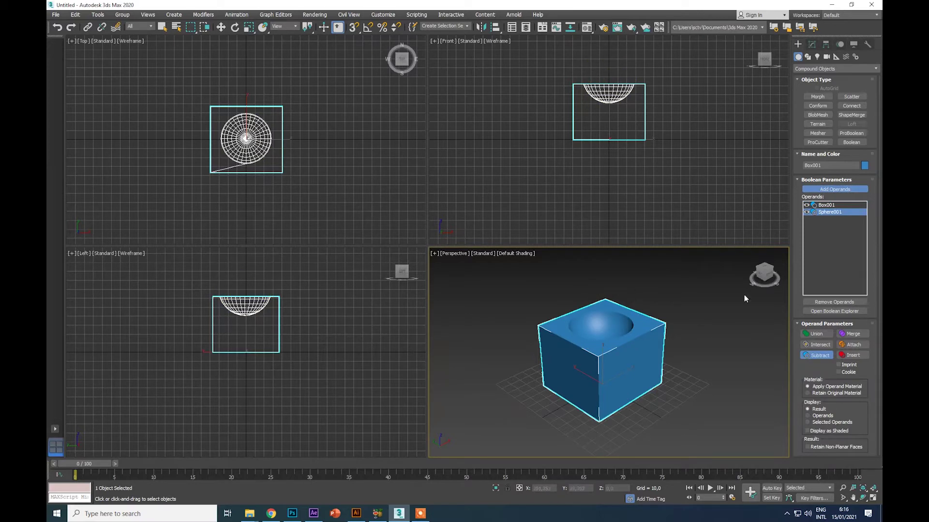
- Inspect the hollowed box from several angles and highlight its box and sphere operands in turn
mouse_move(765, 275)
mouse_down()
mouse_move(774, 276)
mouse_move(760, 286)
mouse_move(760, 275)
mouse_move(753, 280)
mouse_up()
scroll(674, 307, up, 3)
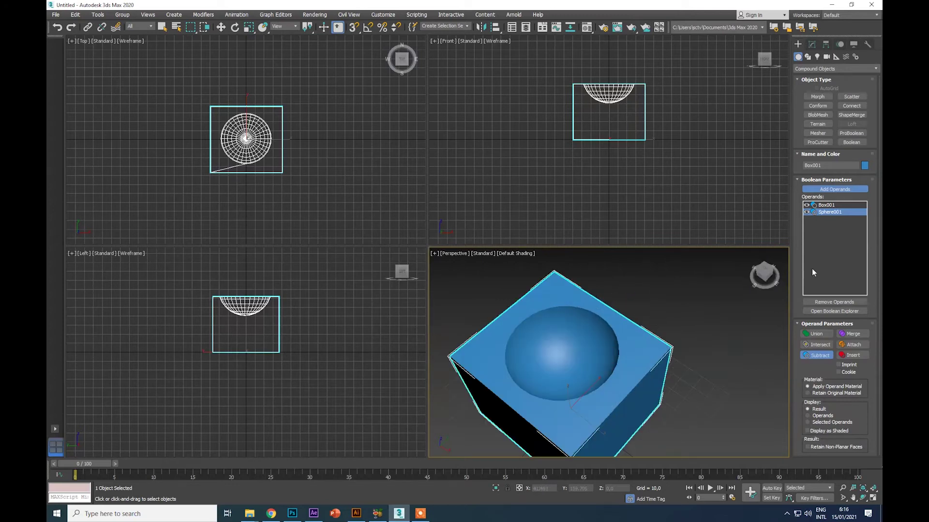
drag(762, 281, 761, 284)
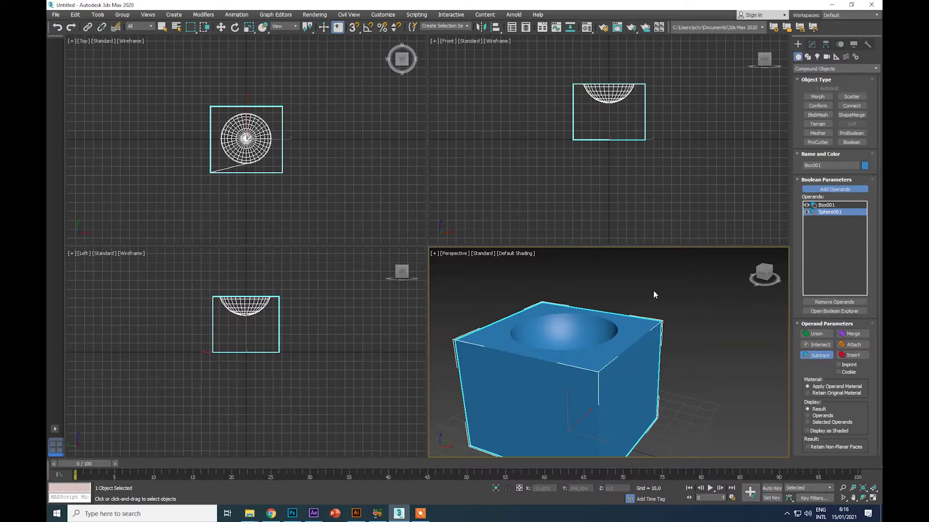
click(828, 205)
click(829, 212)
middle_drag(687, 321, 714, 297)
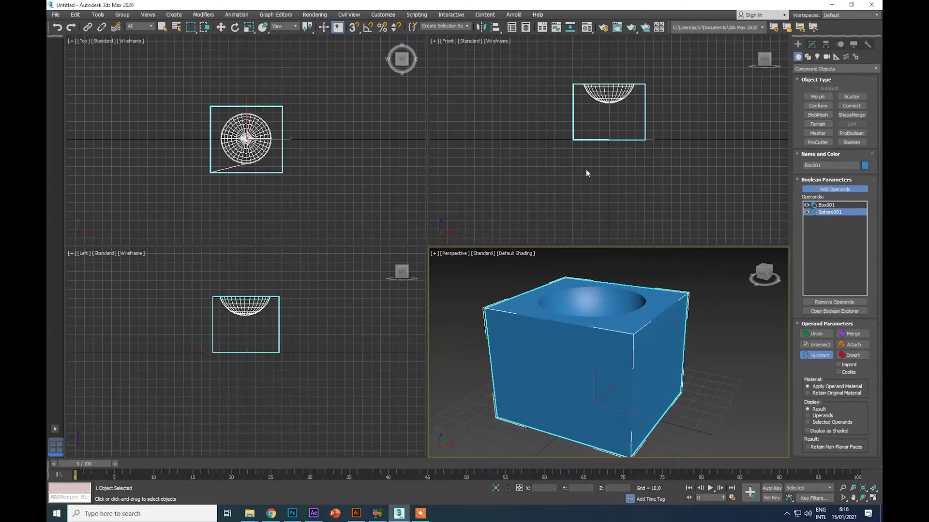
- Reset the scene to start over with an empty one
click(55, 17)
click(72, 38)
click(463, 271)
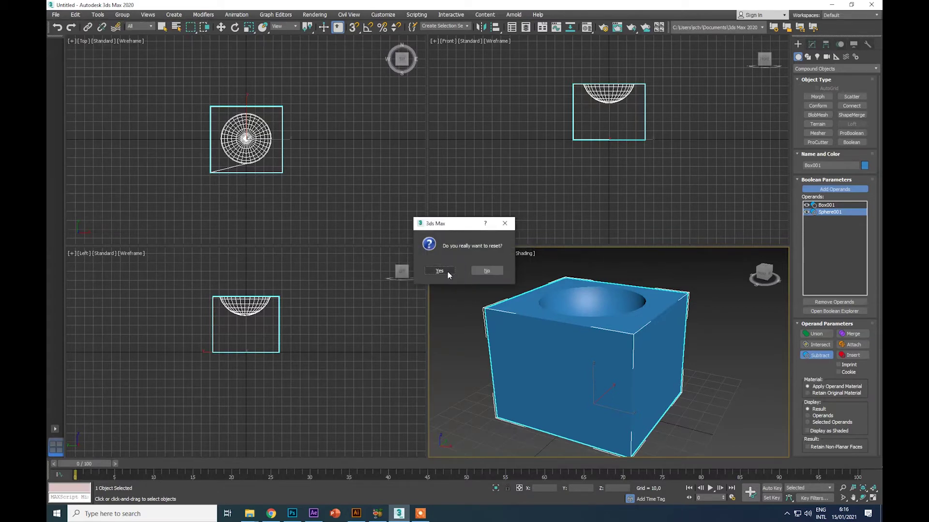
click(447, 269)
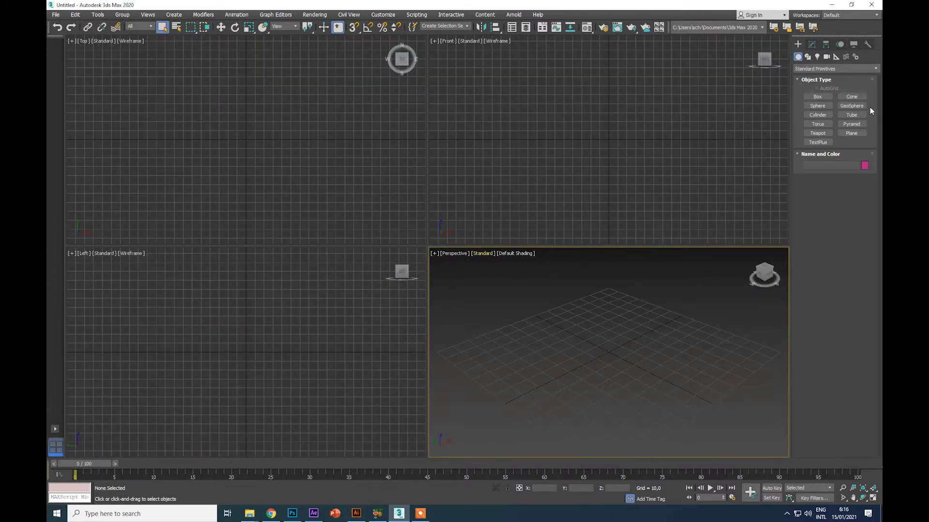
- Create a flat box about 87 × 125 × 4 and a cylinder about 20 in radius and 33 high near one end of it
click(817, 97)
drag(190, 101, 303, 179)
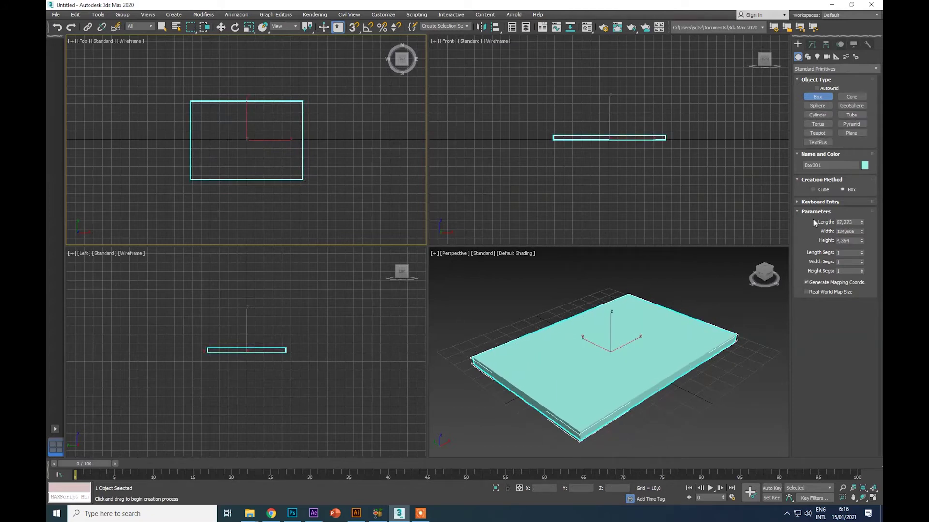
click(824, 114)
mouse_move(214, 141)
mouse_down()
mouse_move(231, 150)
mouse_move(227, 138)
mouse_up()
click(225, 119)
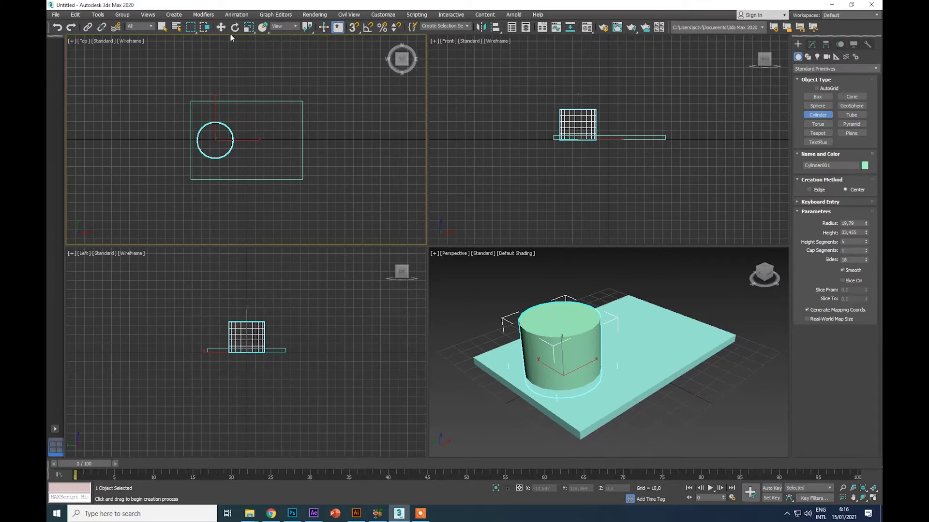
- Lower the cylinder through the flat box to about Z -10 and copy it once along X to the box's other end
click(220, 27)
click(579, 110)
drag(579, 111, 579, 119)
click(242, 140)
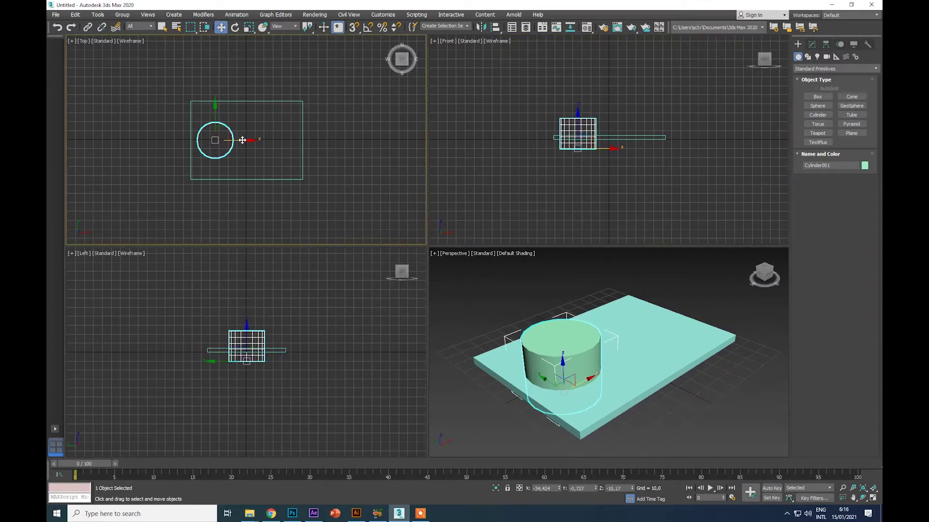
shift+drag(242, 140, 303, 146)
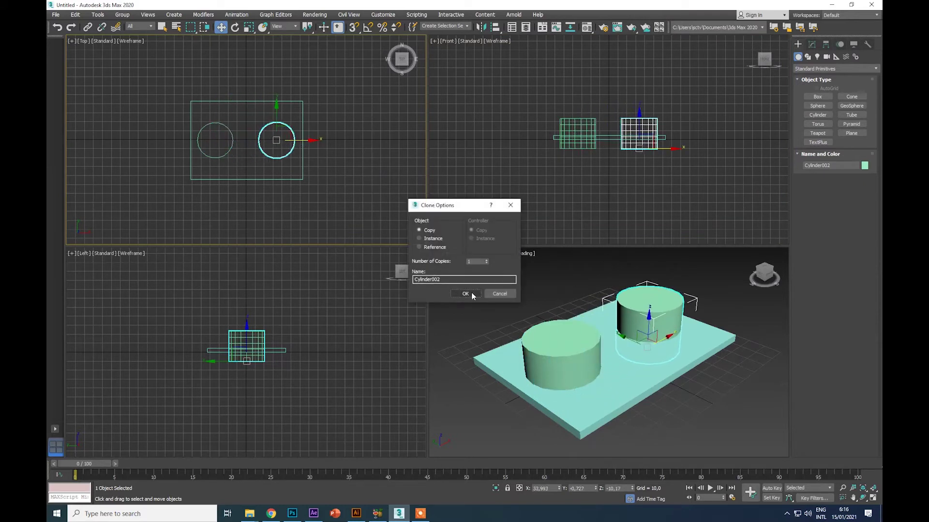
click(465, 294)
middle_drag(741, 367, 723, 367)
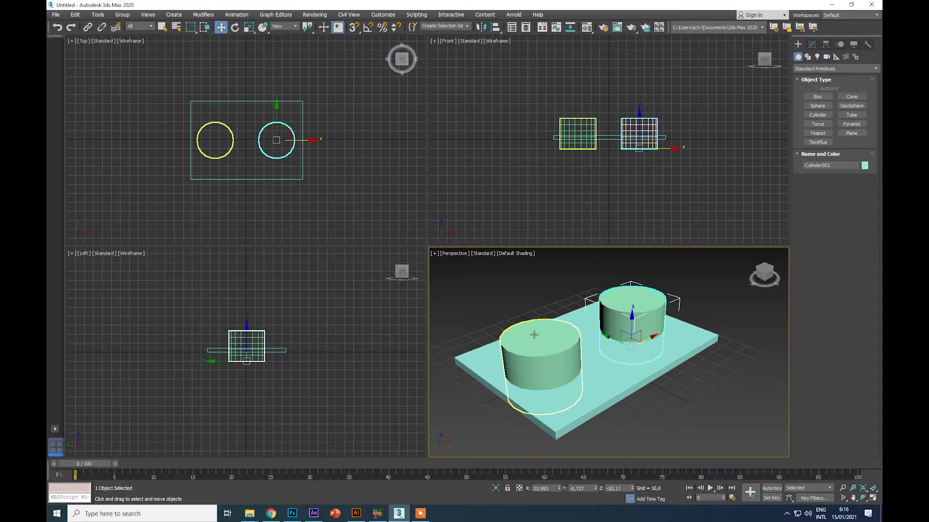
drag(762, 277, 764, 288)
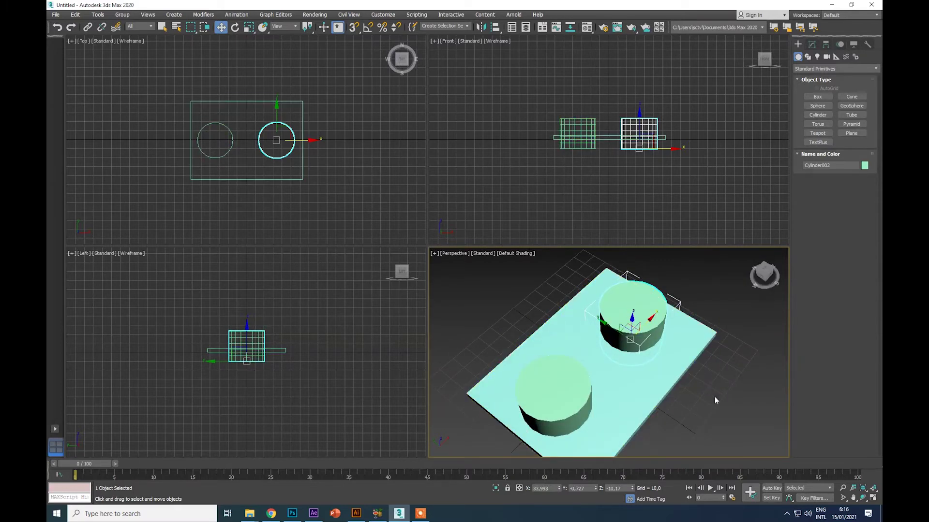
click(738, 365)
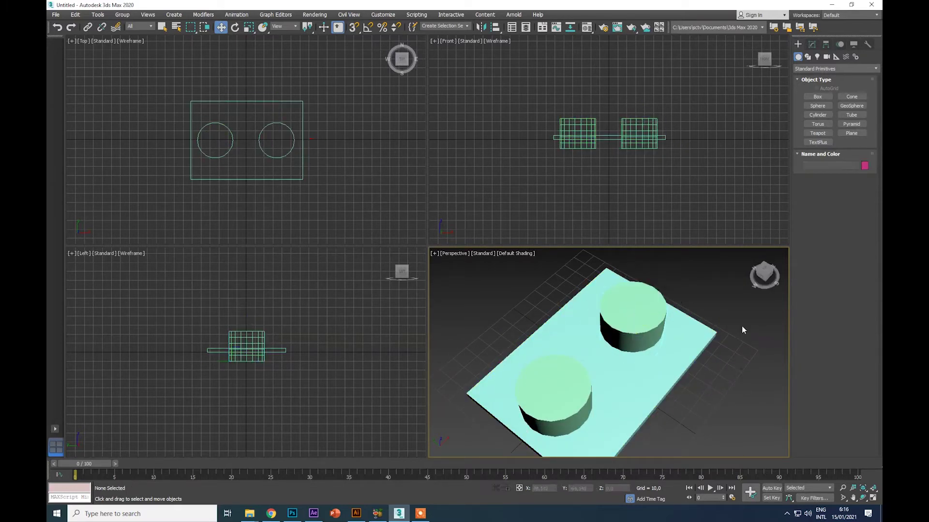
- Turn the flat box into a Boolean compound object with the Subtract operation
click(803, 70)
click(810, 91)
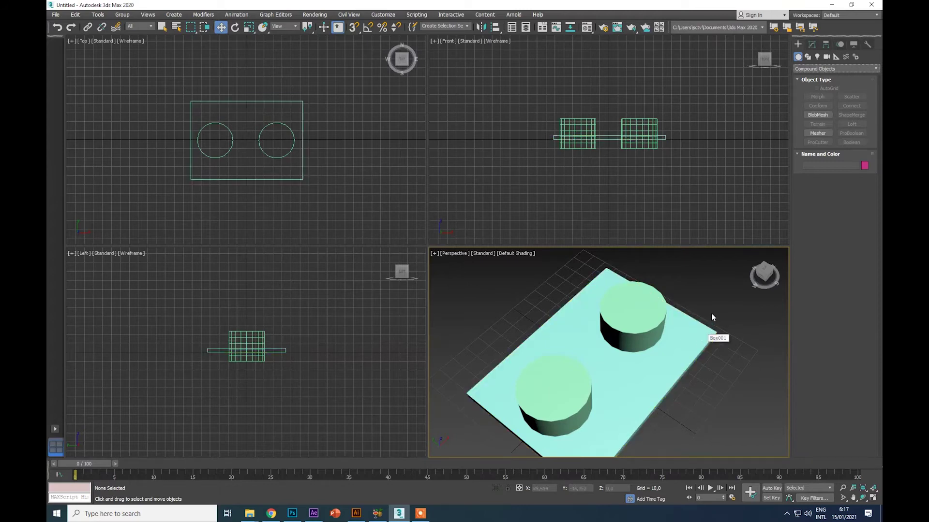
click(699, 330)
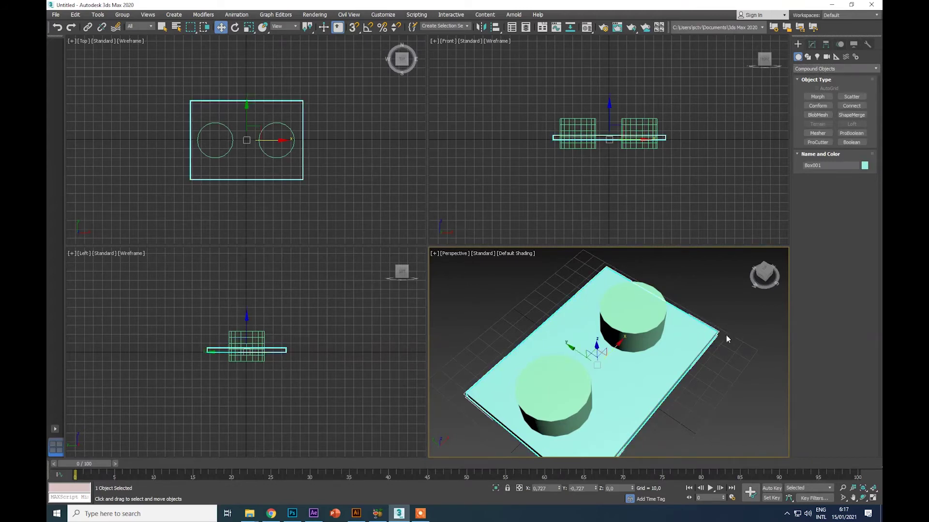
click(851, 142)
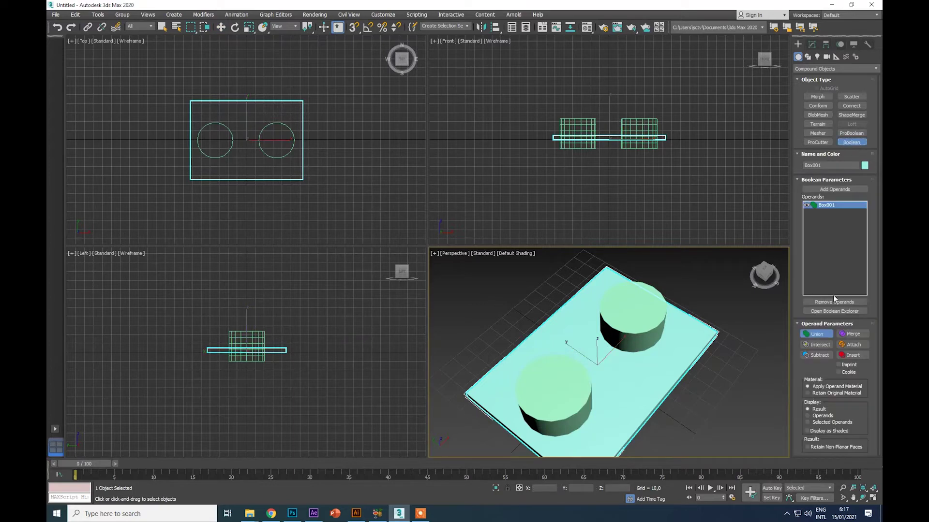
click(817, 355)
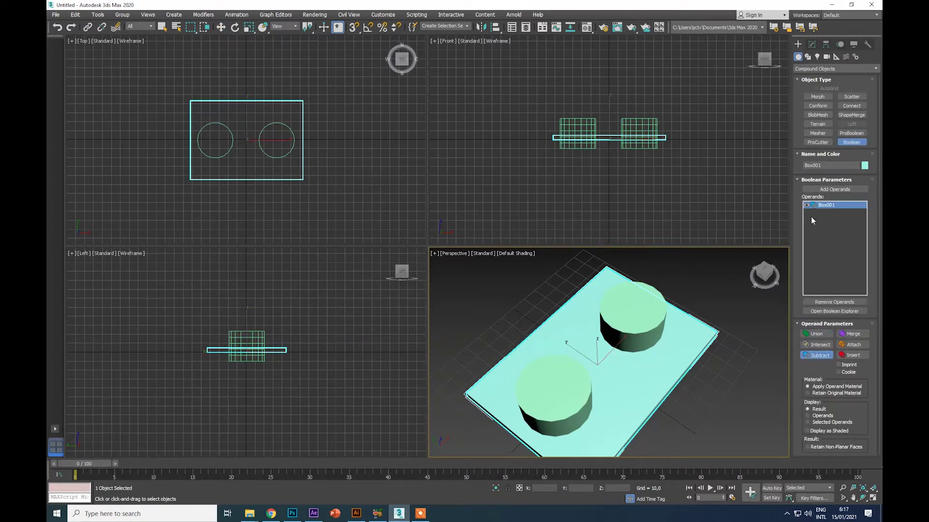
- Add both cylinders as Boolean operands to cut two round holes through the flat box
click(840, 188)
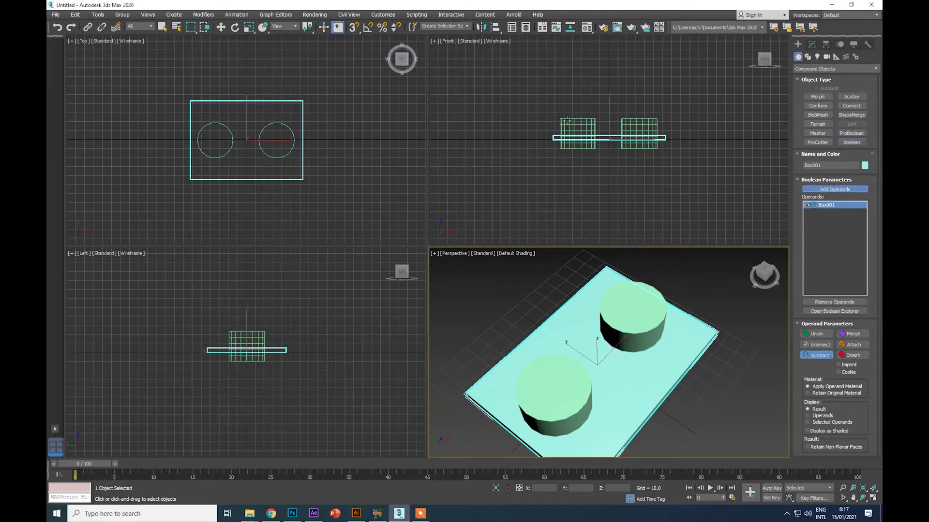
middle_drag(750, 326, 737, 323)
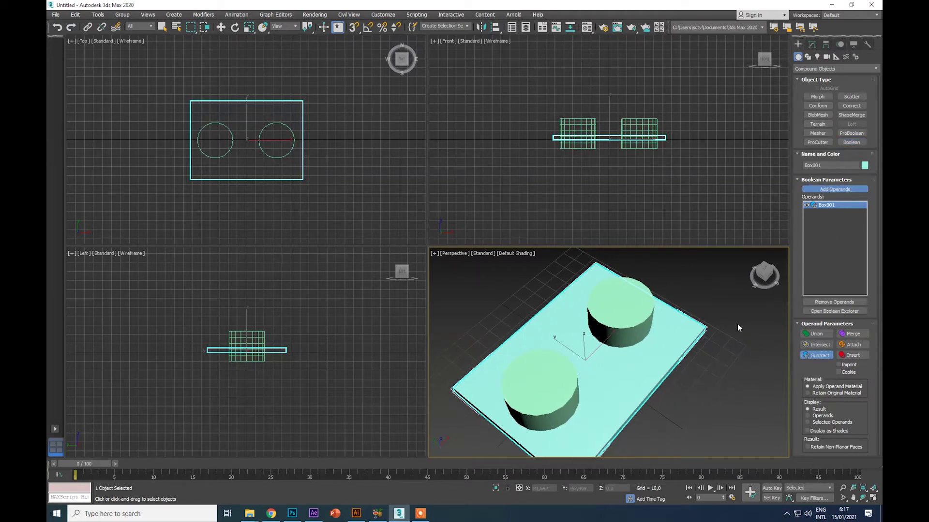
click(768, 272)
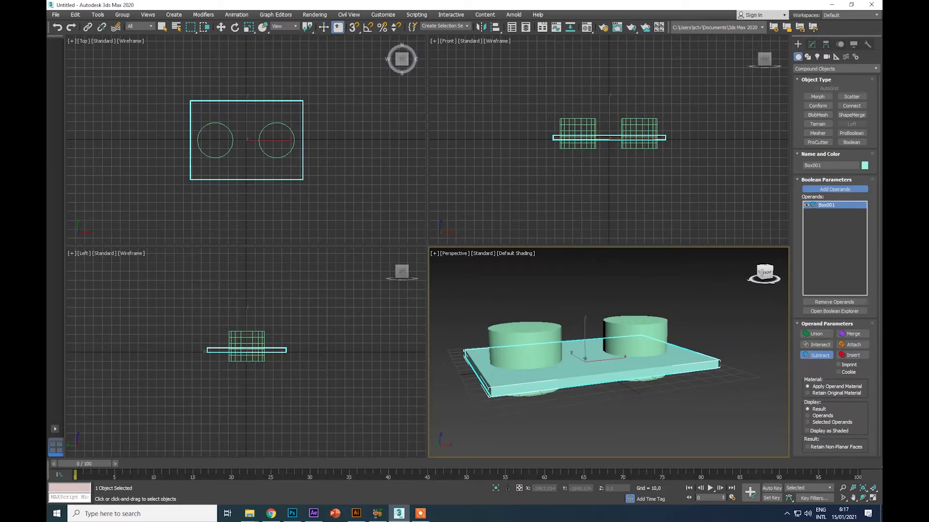
click(514, 333)
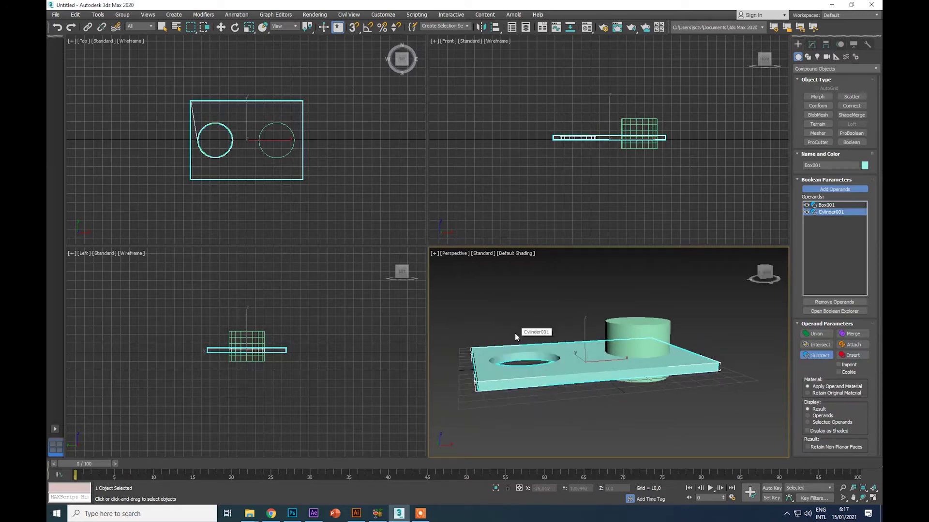
click(763, 270)
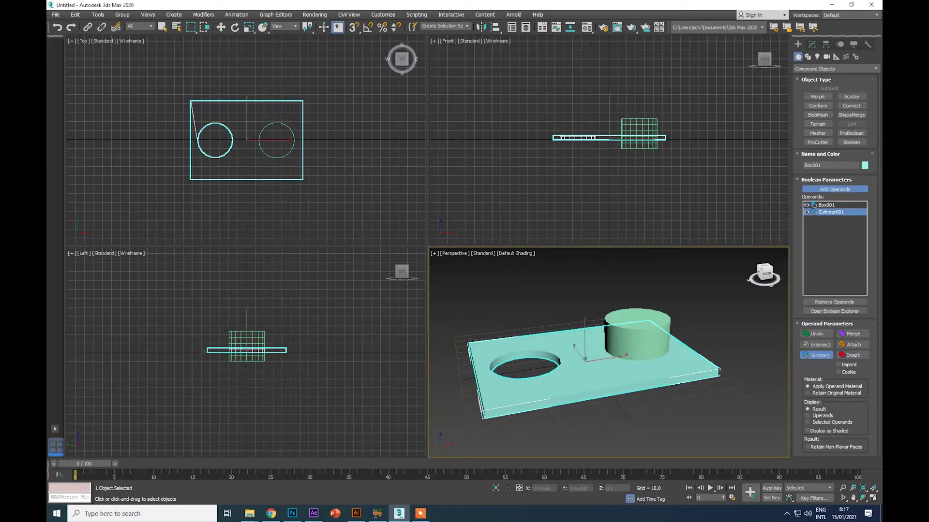
click(666, 319)
mouse_move(765, 281)
mouse_down()
mouse_move(783, 286)
mouse_move(812, 275)
mouse_move(783, 304)
mouse_move(764, 284)
mouse_up()
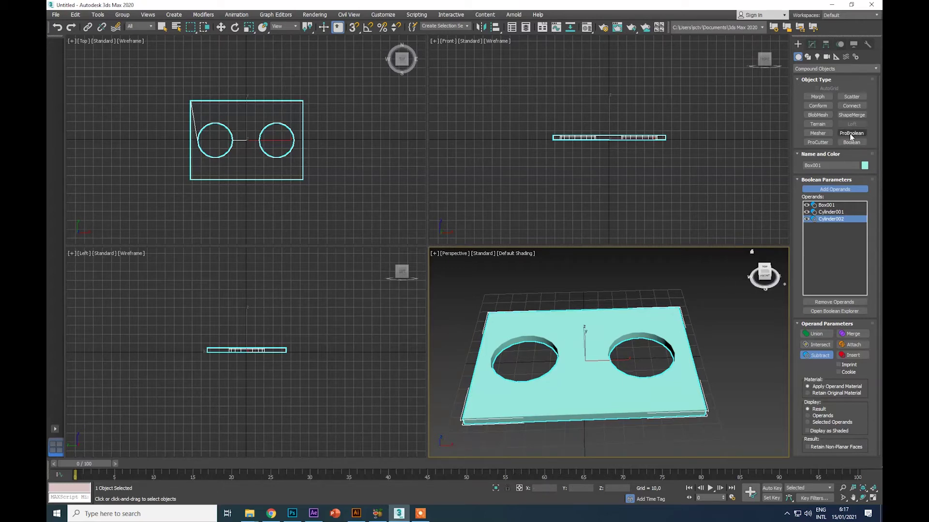
- Reset the scene without saving the box with two holes
click(56, 14)
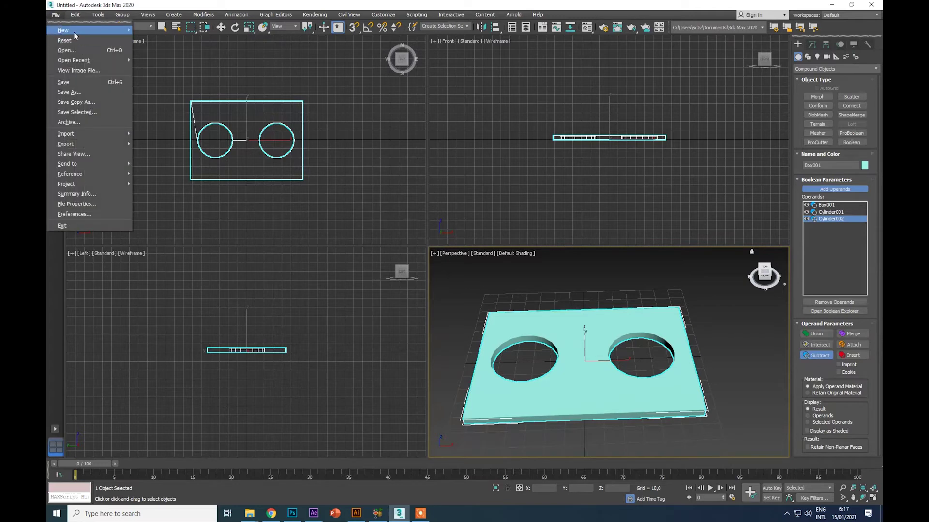
click(74, 32)
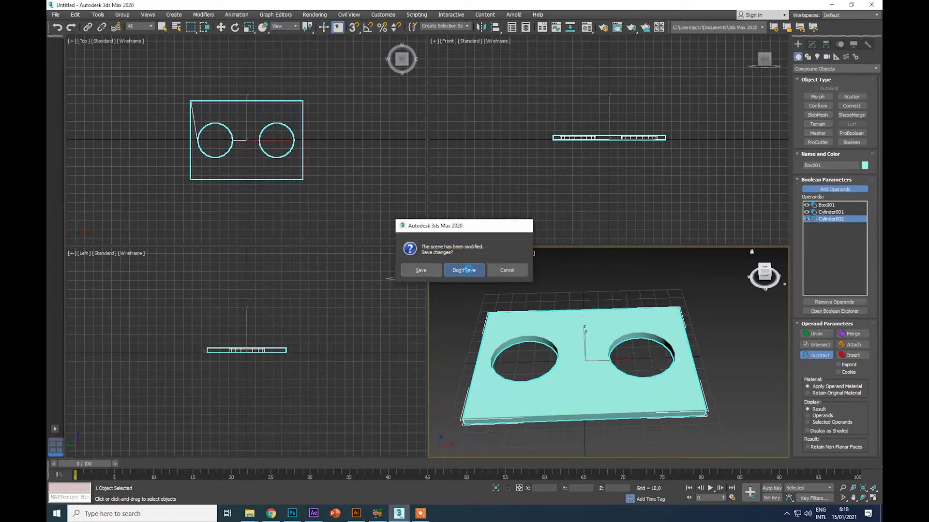
click(464, 270)
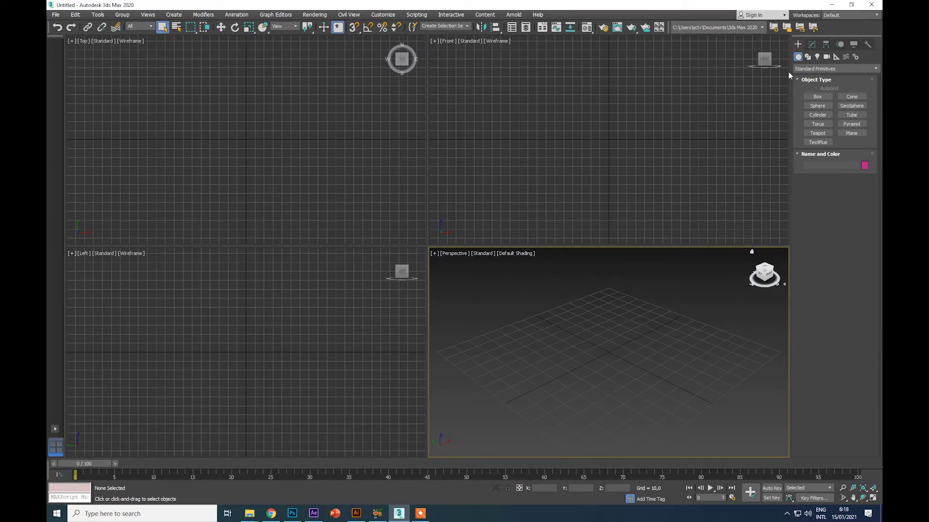
- Create a long, thin flat box centred on the origin in the top view
click(817, 96)
drag(163, 108, 328, 168)
click(327, 166)
- Create a cylinder about 13.6 in radius near one end of the flat box and lower it to about Z -9.2
click(816, 115)
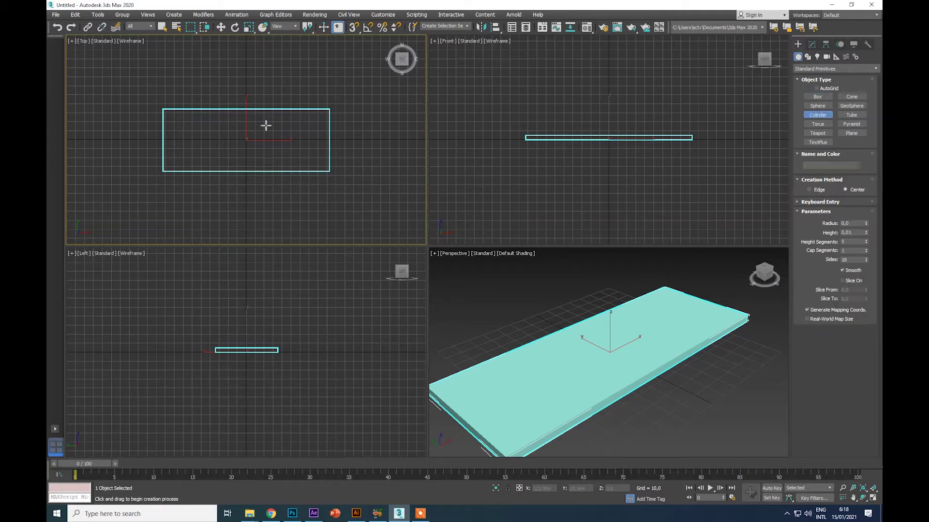
drag(180, 140, 191, 146)
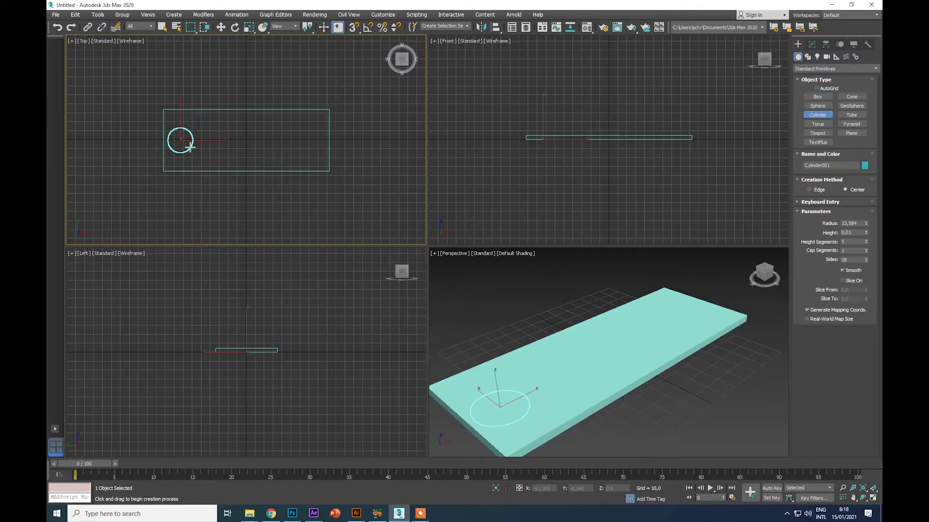
click(188, 115)
click(222, 28)
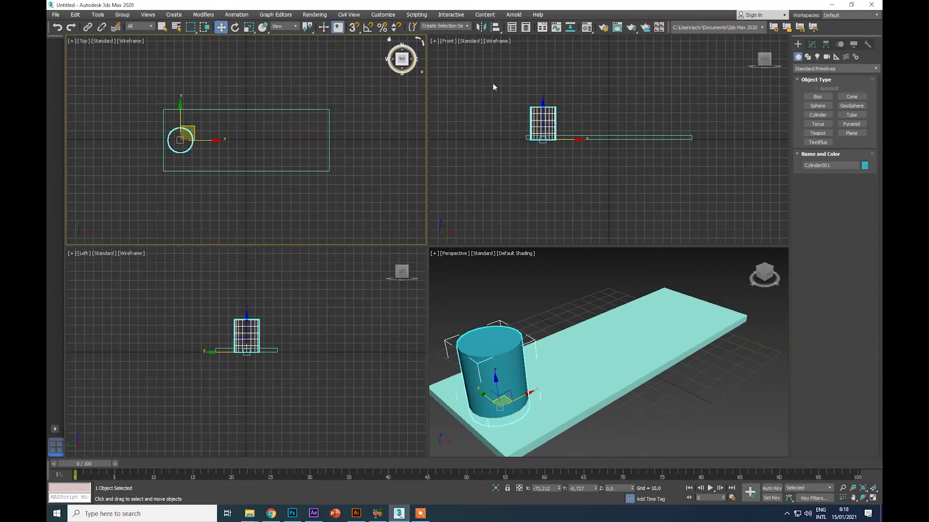
drag(549, 108, 550, 116)
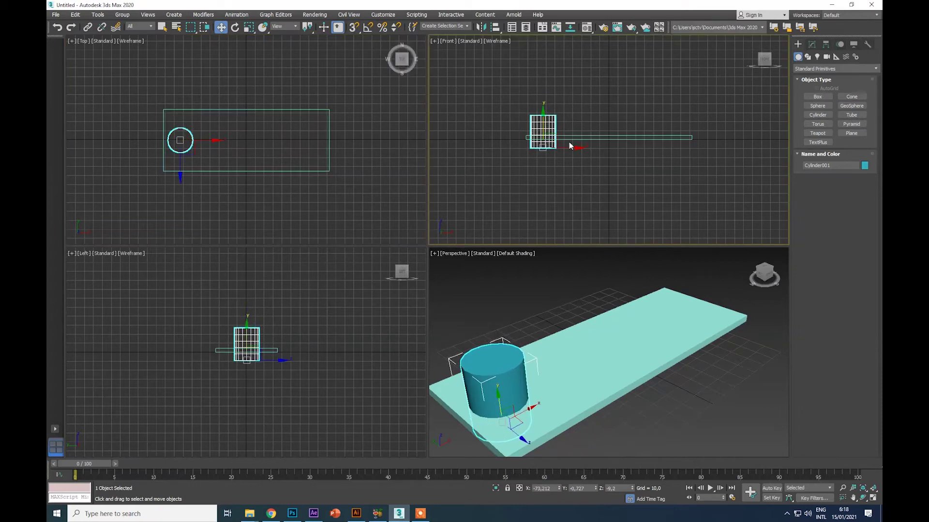
- Copy the cylinder three times along X at about 31.6 spacing and shift the row of four toward the box's middle
shift+drag(565, 148, 596, 147)
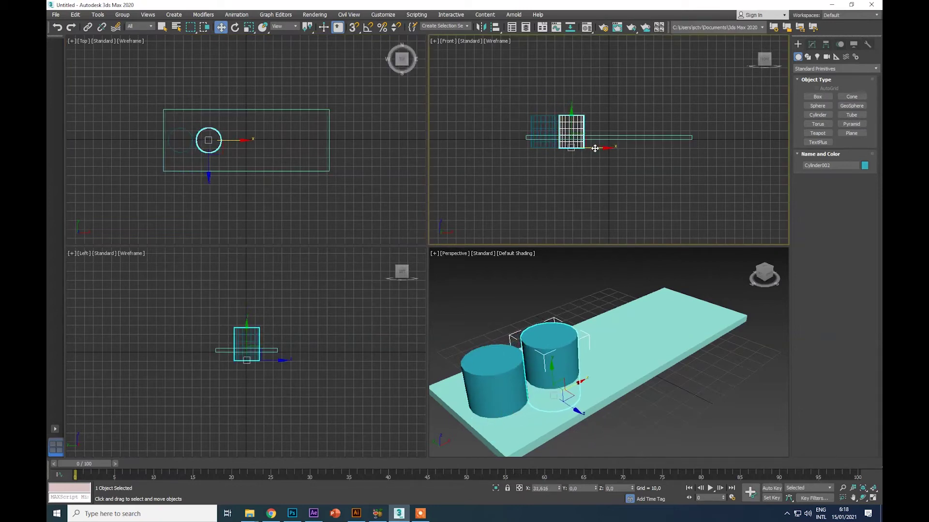
click(486, 260)
click(486, 261)
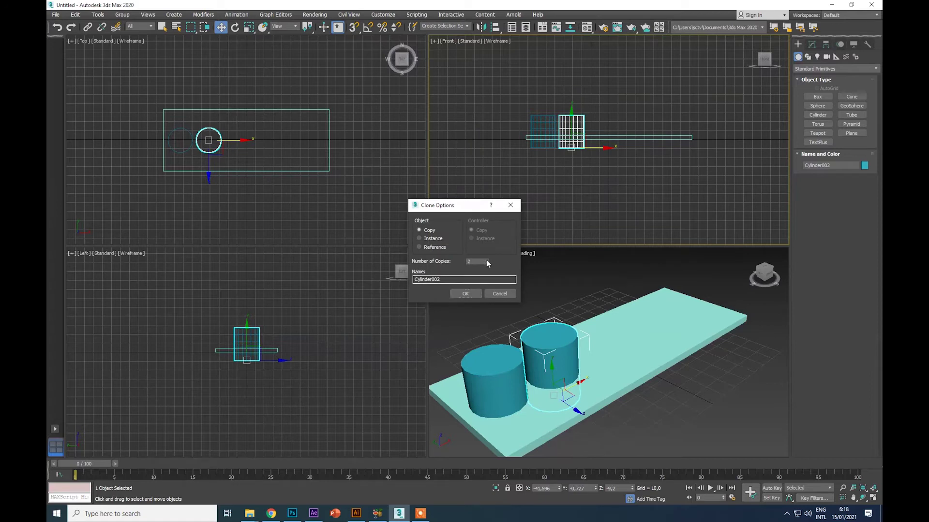
click(466, 293)
drag(630, 118, 640, 132)
- Turn the flat box into a ProBoolean compound object
click(702, 338)
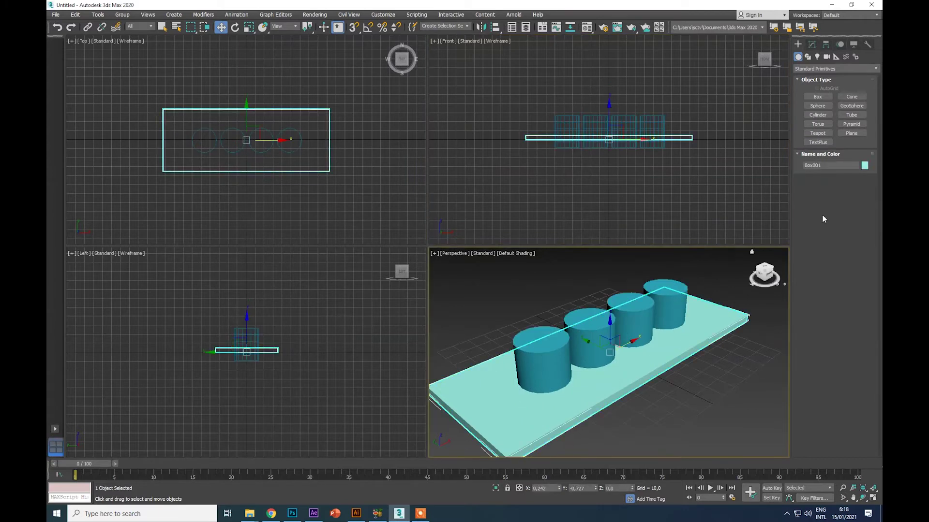
click(803, 68)
click(813, 93)
click(853, 134)
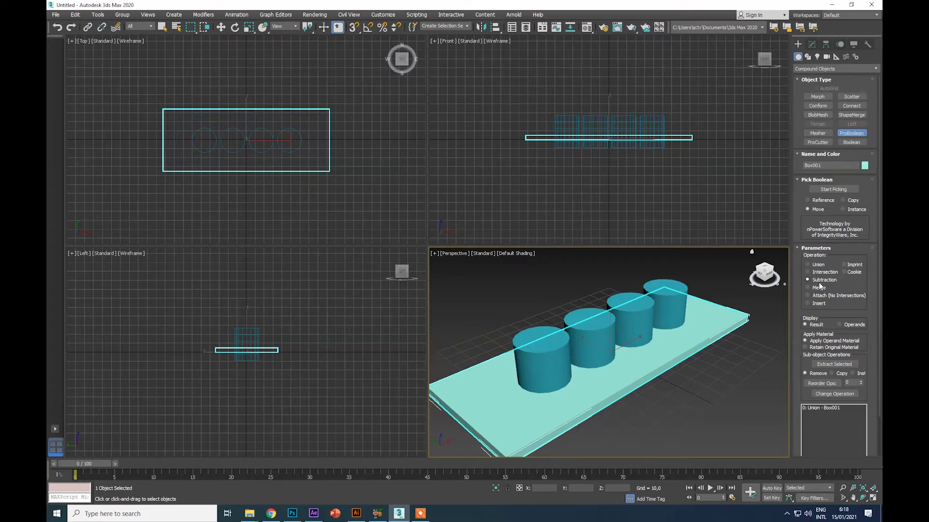
- Subtract all four cylinders from the flat box with ProBoolean to cut a row of four holes
click(828, 190)
click(544, 356)
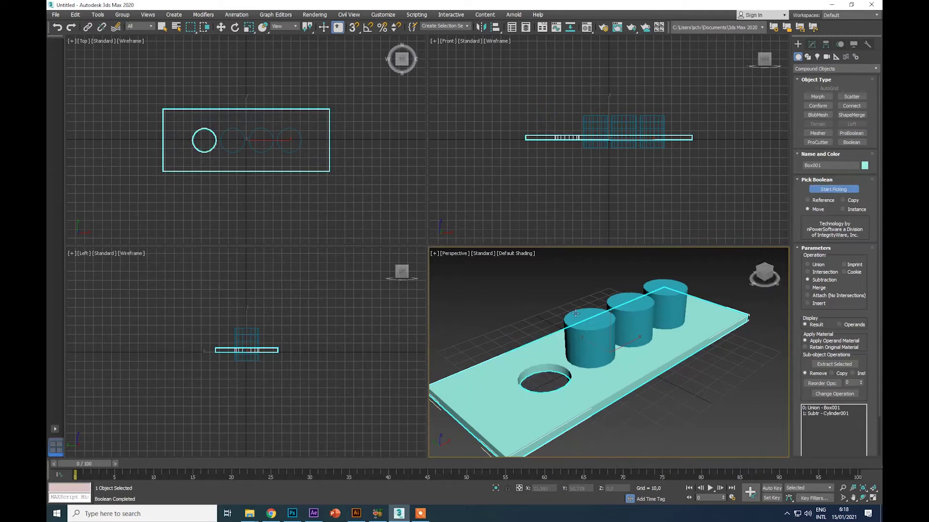
click(575, 314)
click(622, 301)
click(658, 288)
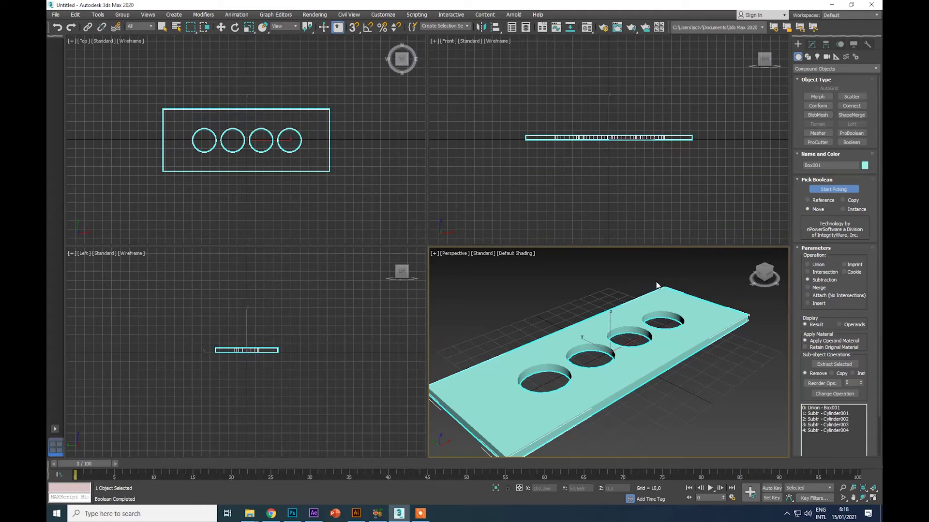
click(764, 272)
drag(753, 293, 727, 274)
drag(767, 272, 773, 270)
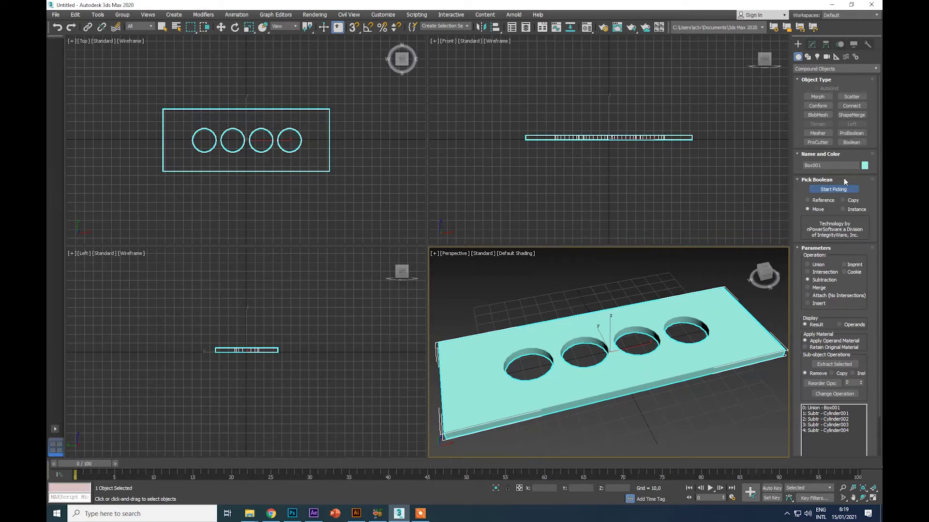
click(219, 26)
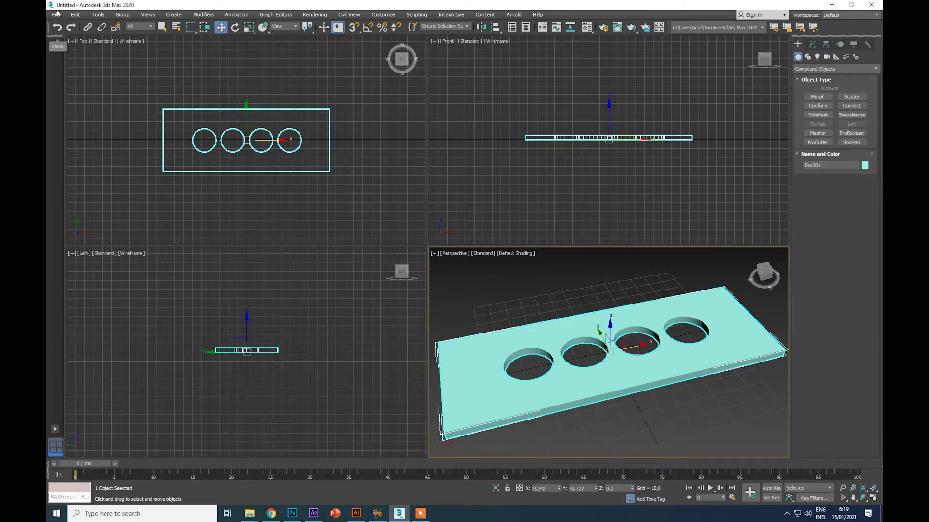
- Reset to an empty scene, discarding the box with four holes
click(56, 15)
click(69, 43)
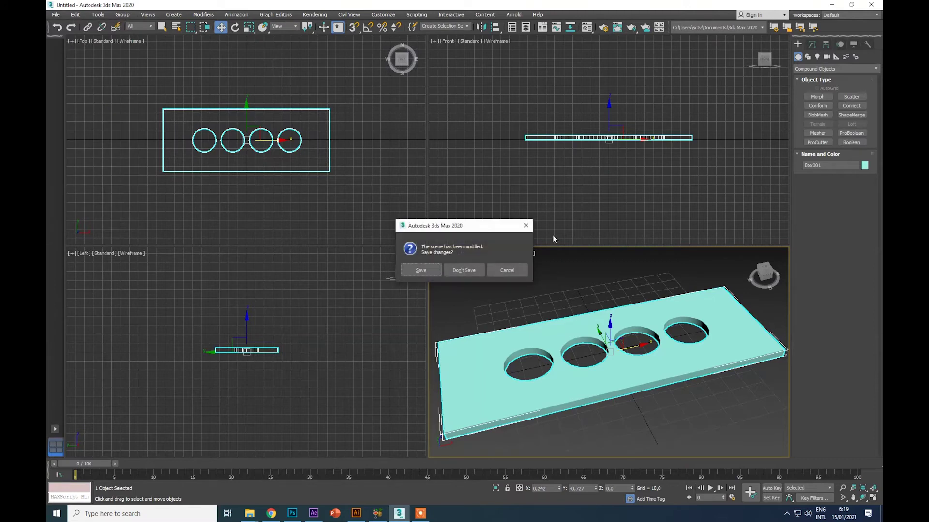
click(458, 271)
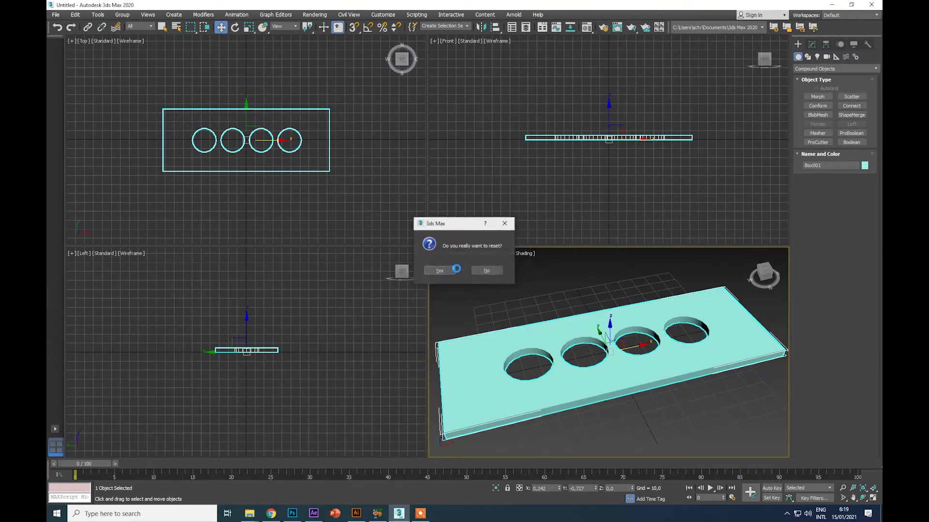
click(441, 270)
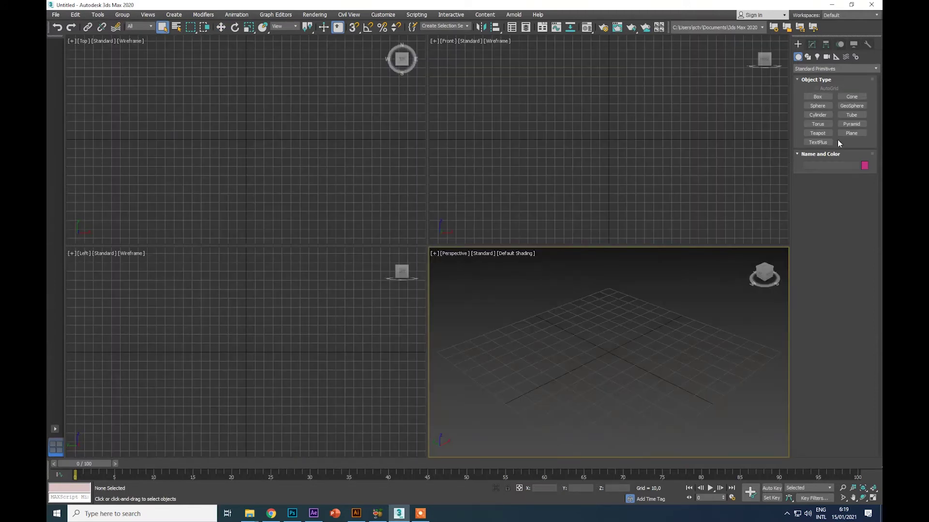
- Create a box about 57 × 138 × 17 and a sphere about 43 in radius centred on one of its short ends
click(817, 97)
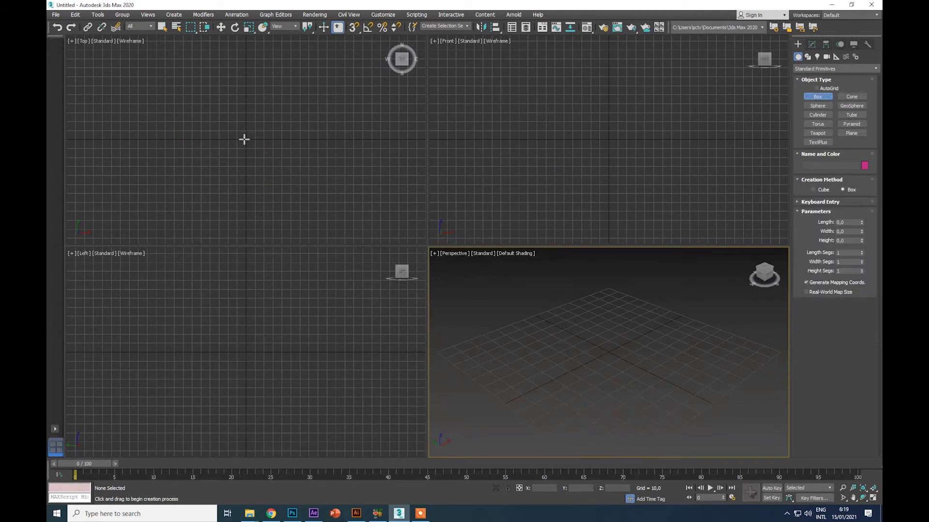
drag(183, 114, 307, 166)
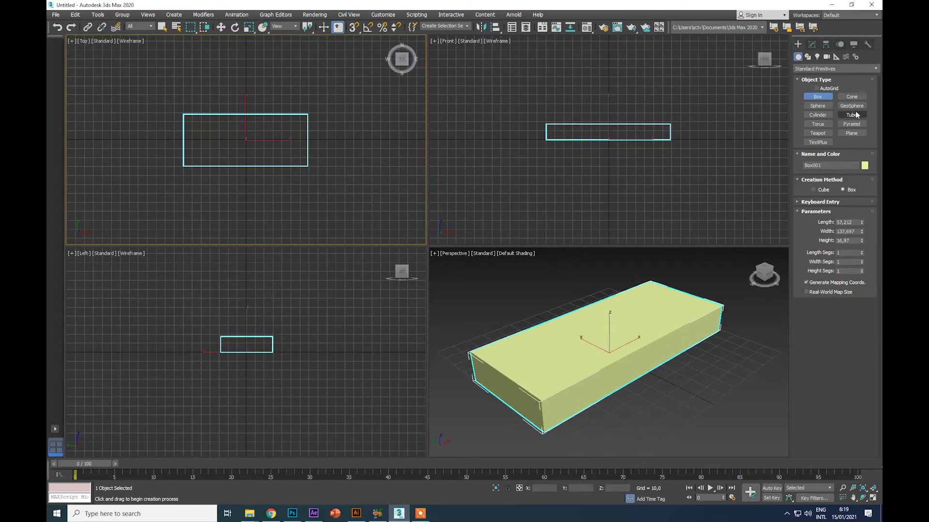
click(852, 97)
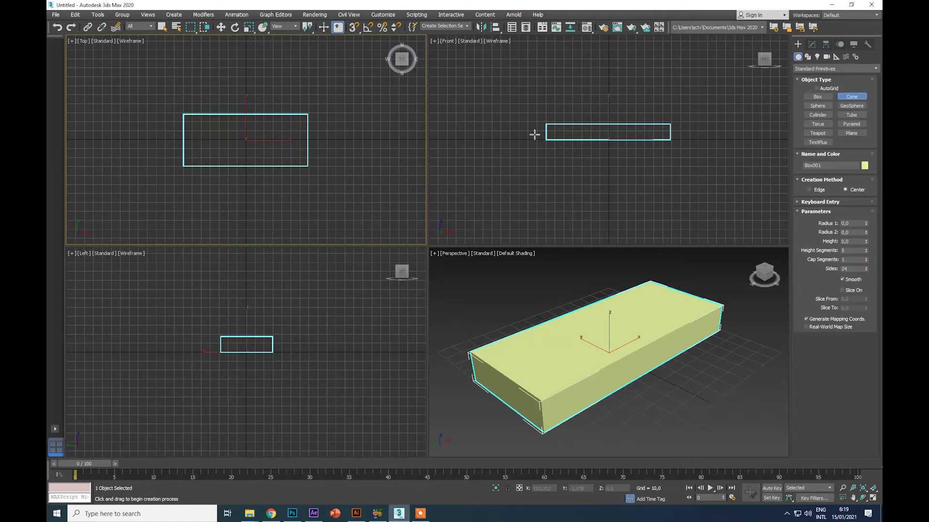
click(818, 106)
drag(308, 141, 341, 161)
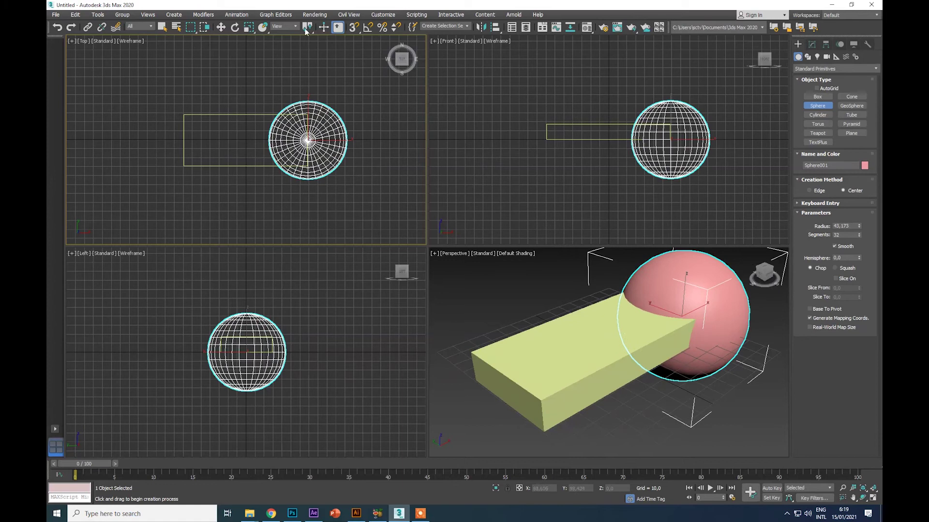
- Raise the sphere vertically to about Z 7.3 so it is centred on the box's thickness
click(220, 27)
click(709, 135)
drag(671, 113, 671, 105)
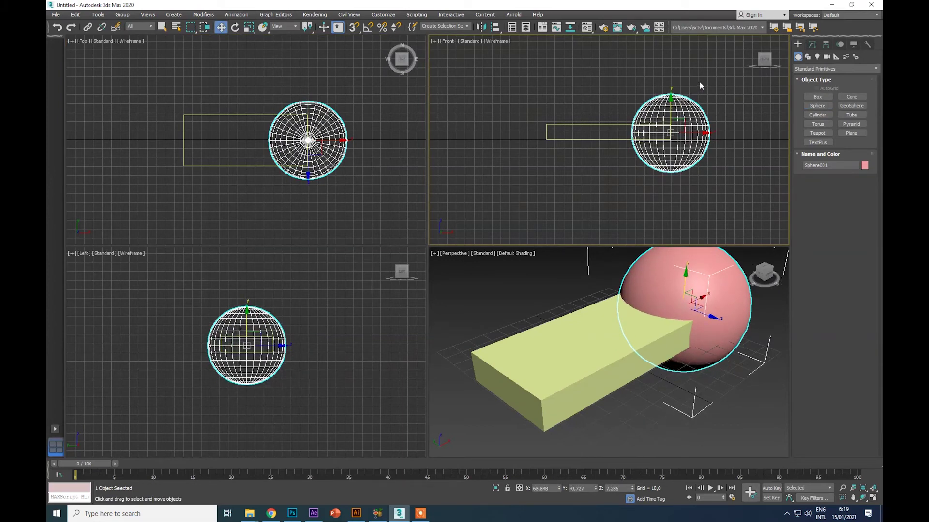
- Intersect the sphere with the overlapping box using ProBoolean, keeping only their shared volume
click(806, 70)
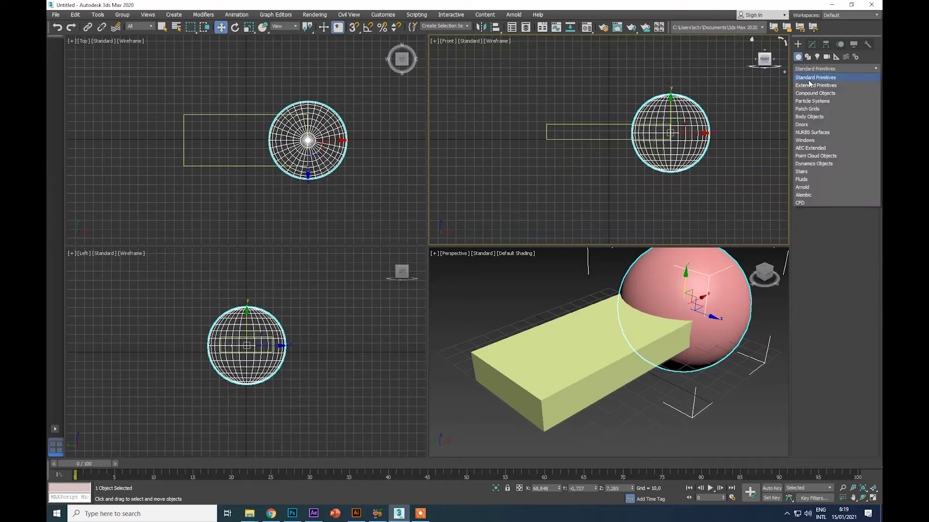
click(815, 94)
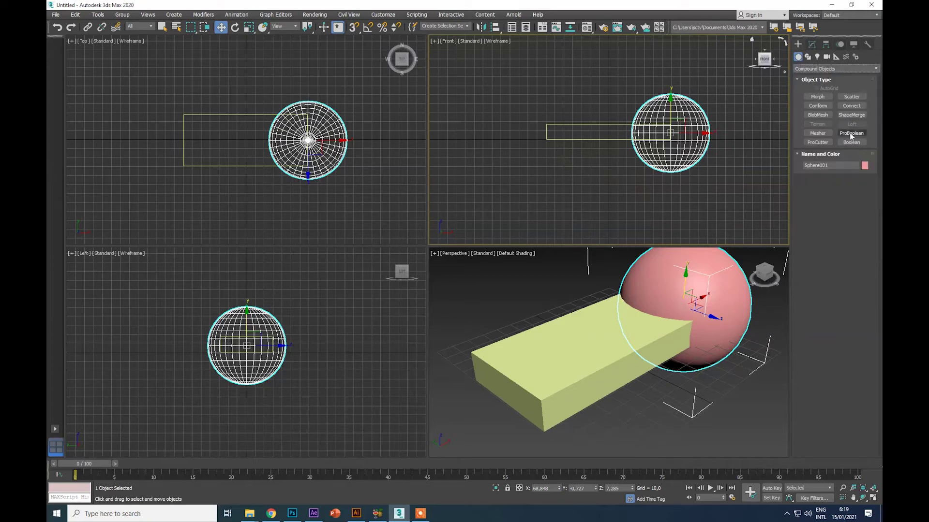
click(851, 134)
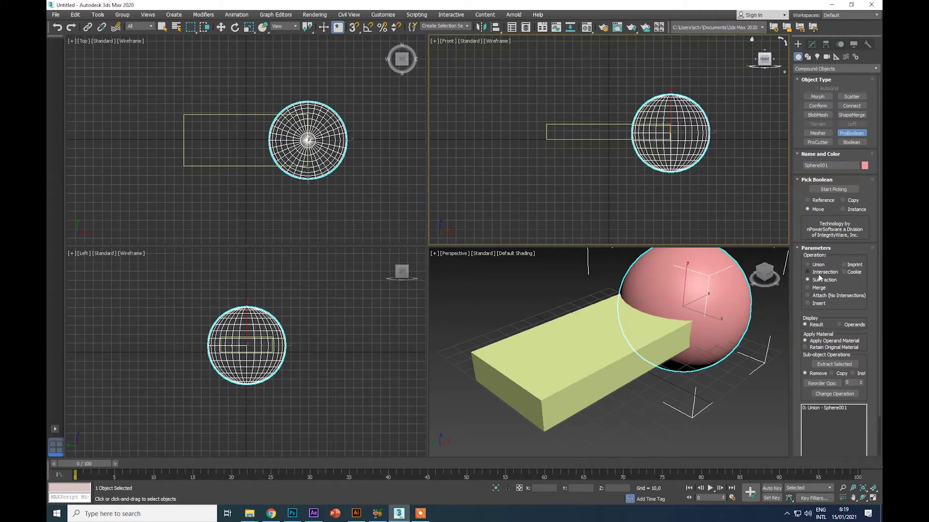
click(833, 189)
click(574, 356)
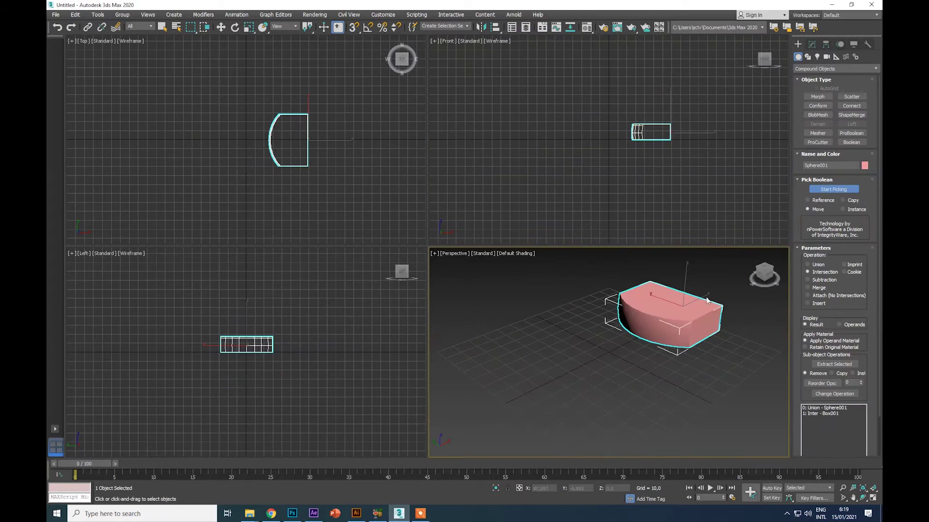
mouse_move(764, 277)
mouse_down()
mouse_move(749, 293)
mouse_move(753, 257)
mouse_move(761, 284)
mouse_up()
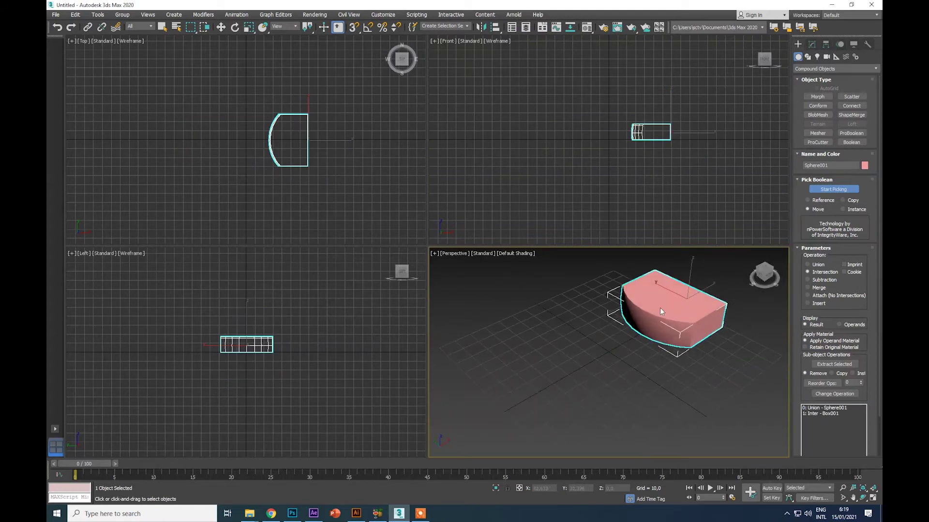
middle_drag(672, 314, 632, 353)
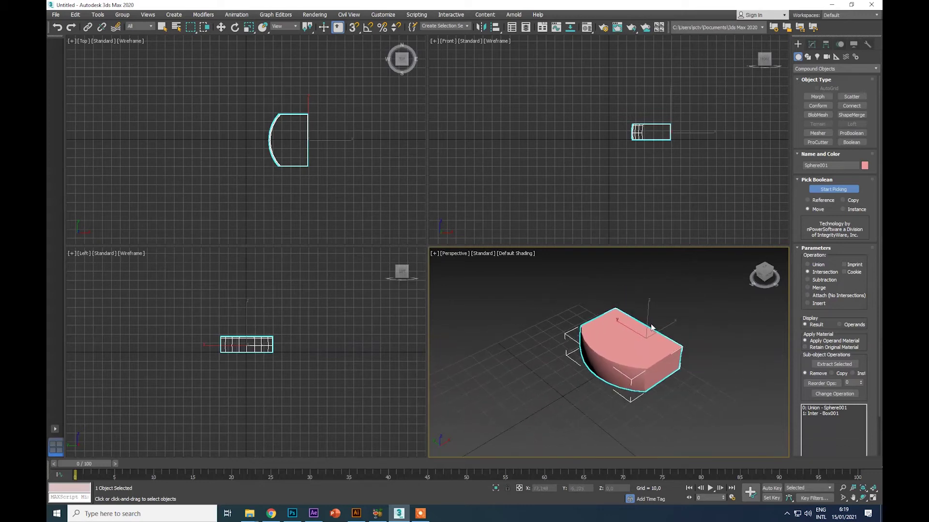
mouse_move(770, 278)
mouse_down()
mouse_move(776, 258)
mouse_move(780, 278)
mouse_move(768, 273)
mouse_up()
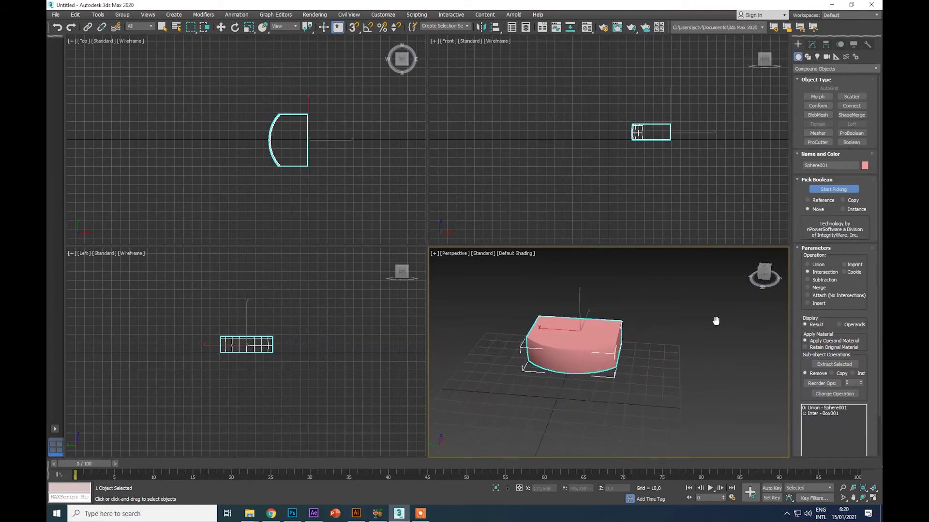
scroll(698, 307, down, 4)
middle_drag(706, 323, 695, 356)
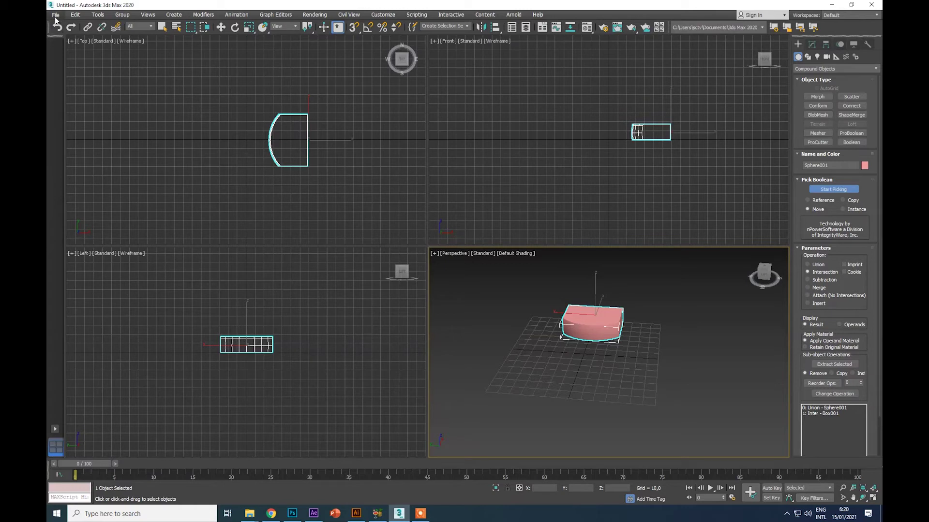
- Delete the intersected solid to leave the scene empty
click(220, 27)
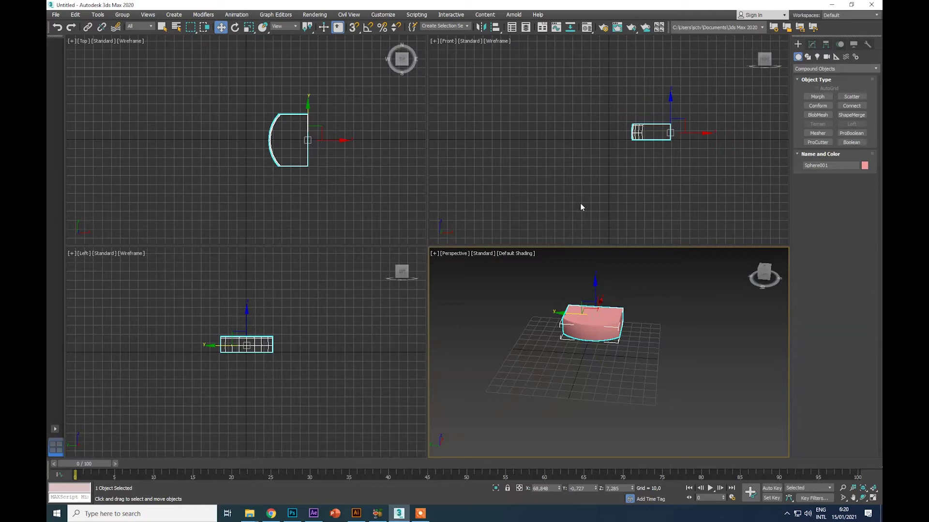
click(683, 185)
drag(606, 96, 687, 165)
key(Delete)
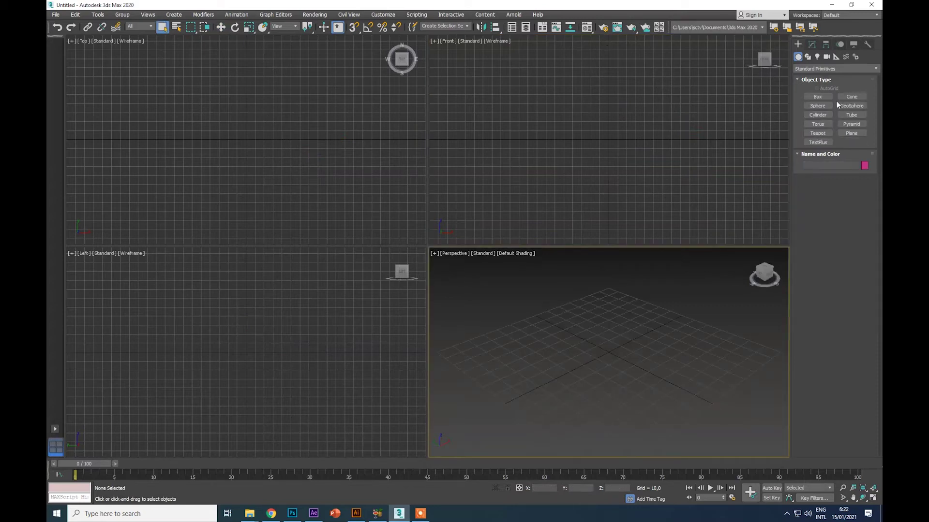
- Create a cylinder about 28 in radius and 109 high, centred on the origin in the Top view
click(818, 115)
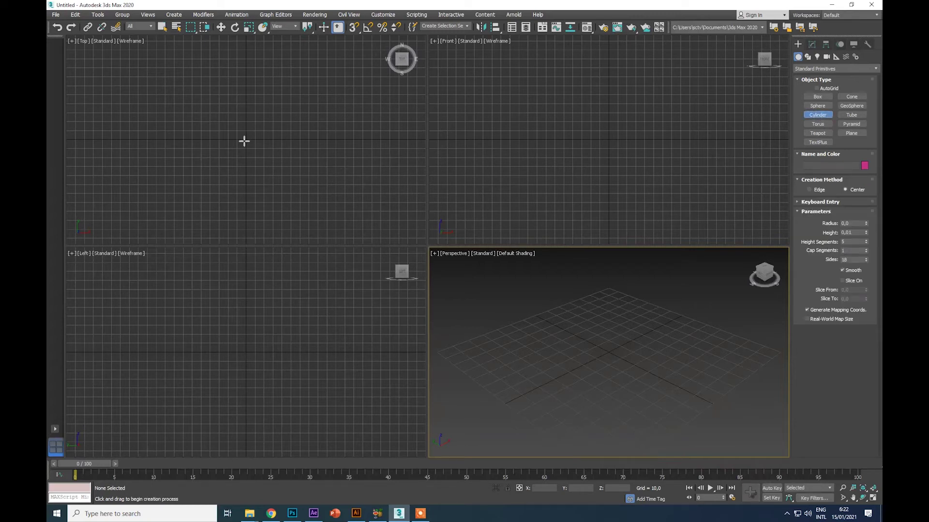
drag(245, 139, 265, 154)
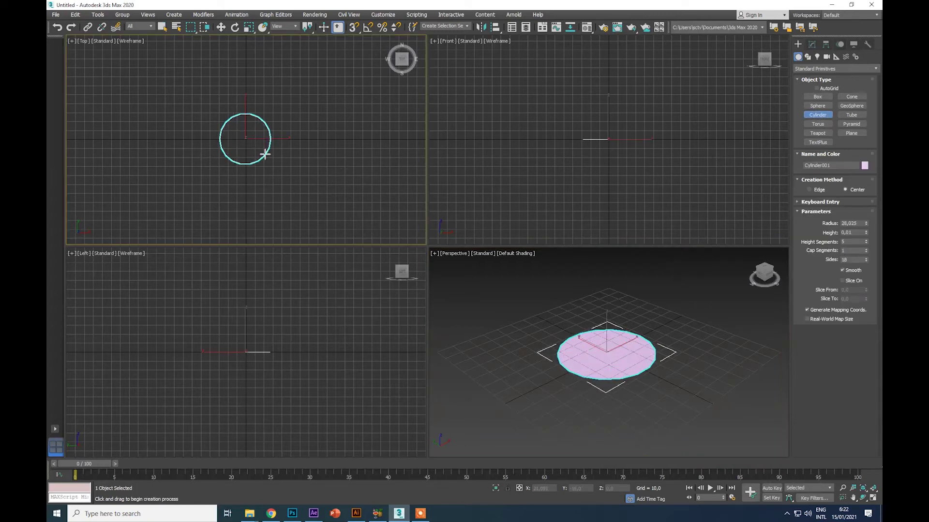
click(269, 60)
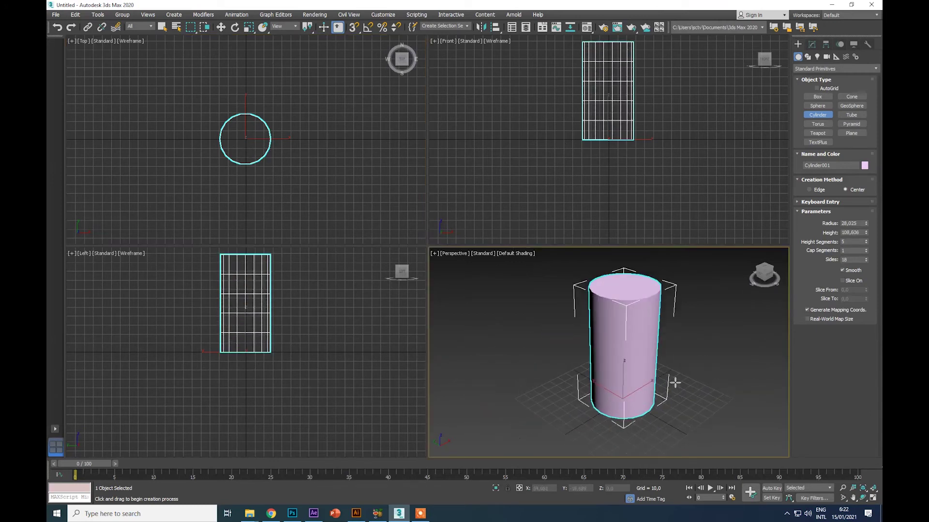
- Create a flat box overlapping one side of the cylinder and raise it to about Z 35.5
click(827, 96)
drag(295, 105, 248, 172)
click(255, 141)
click(221, 28)
middle_drag(661, 111, 646, 159)
drag(624, 154, 639, 125)
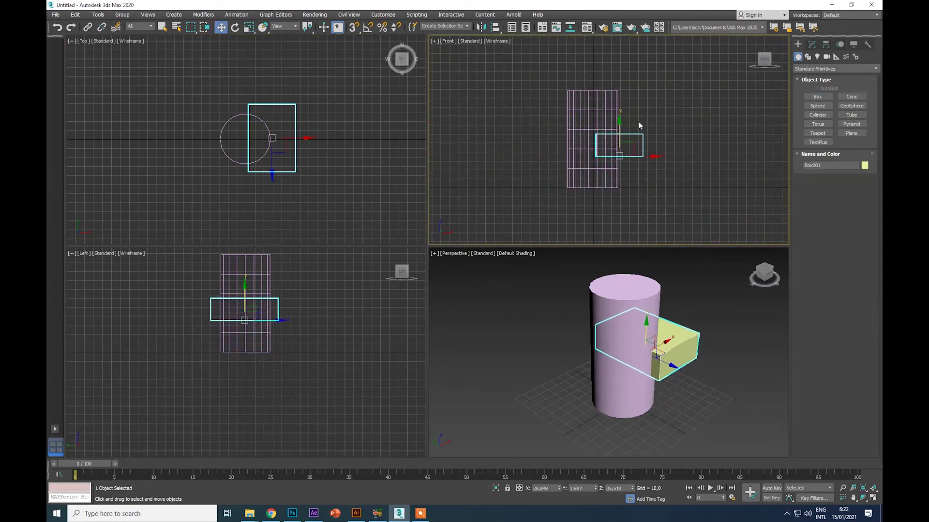
- Create a sphere about 30 in radius in the Front view, centred on the cylinder's upper edge opposite the box
click(817, 106)
drag(567, 89, 587, 108)
click(221, 27)
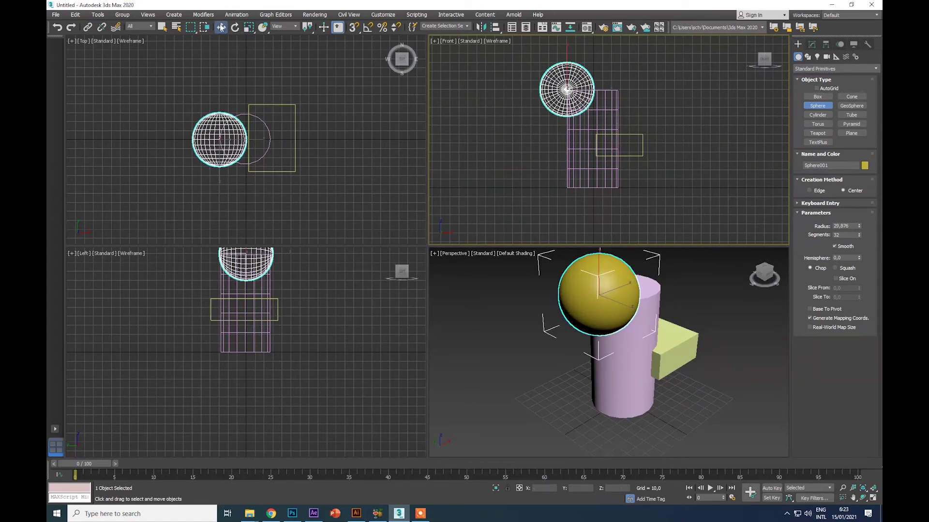
mouse_move(768, 61)
mouse_down()
mouse_move(746, 64)
mouse_move(754, 66)
mouse_up()
click(450, 43)
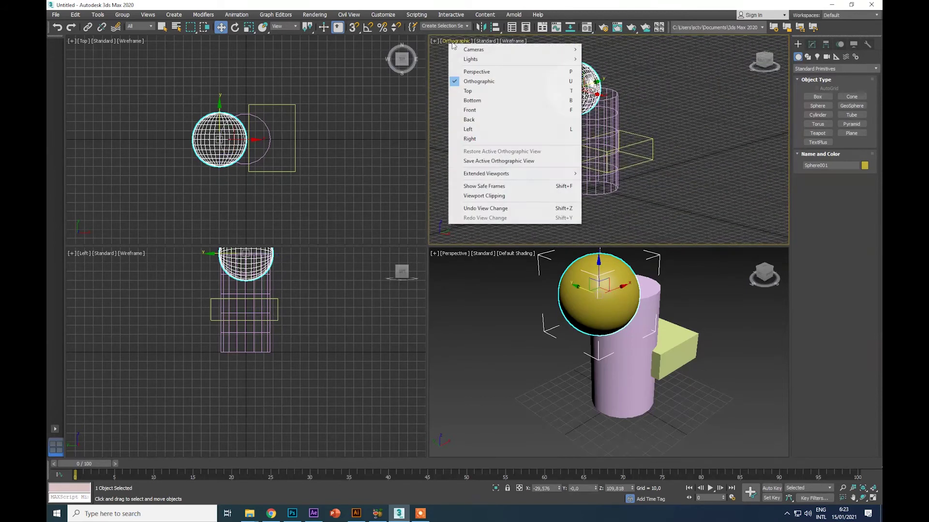
click(472, 110)
- Maximize the Perspective view, turn the box into a ProCutter object and add the sphere as a second cutter
middle_drag(742, 349, 721, 366)
click(872, 498)
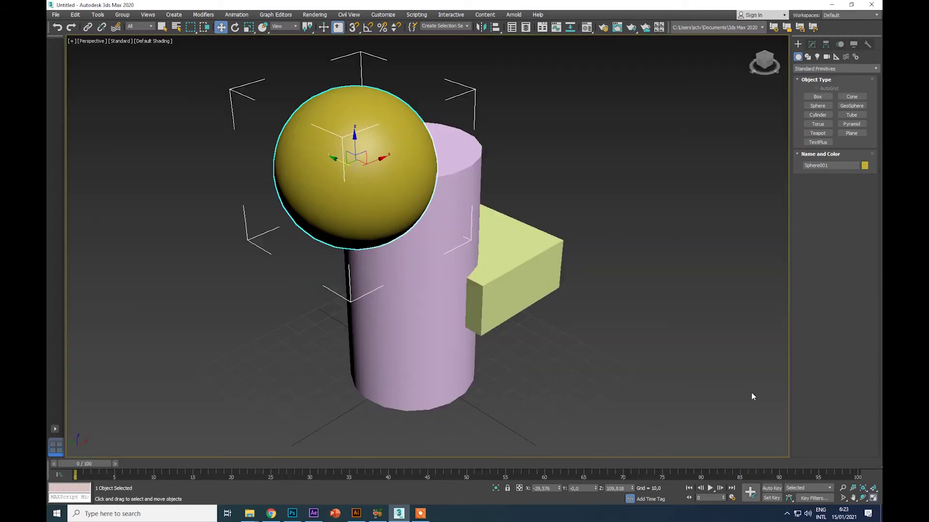
click(624, 229)
click(515, 259)
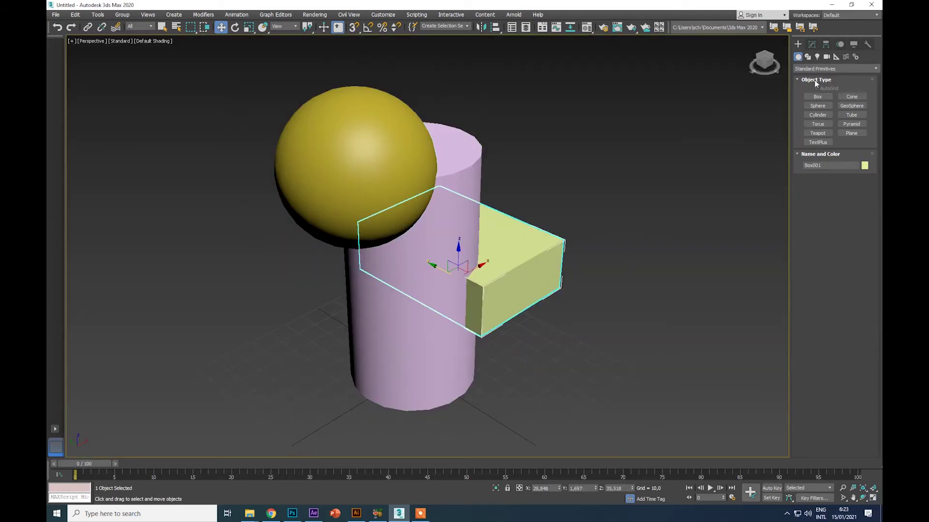
click(808, 69)
click(813, 96)
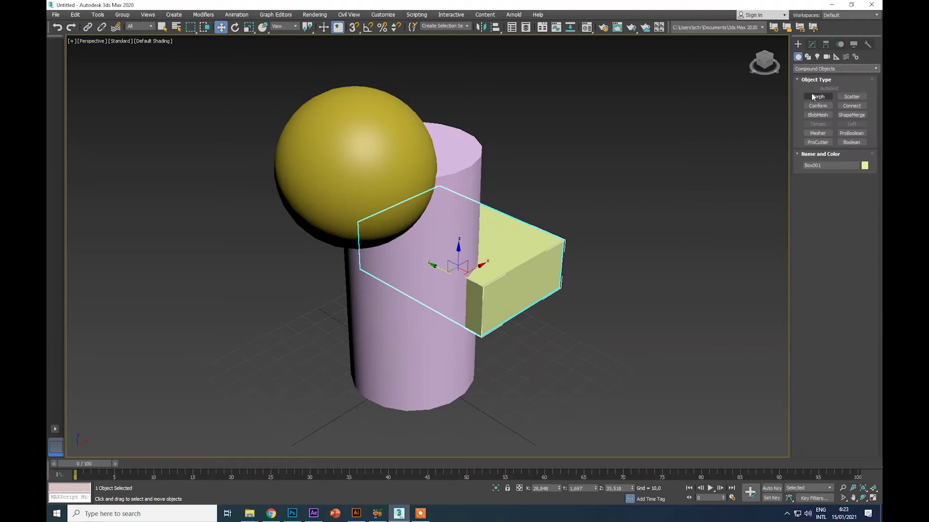
click(814, 142)
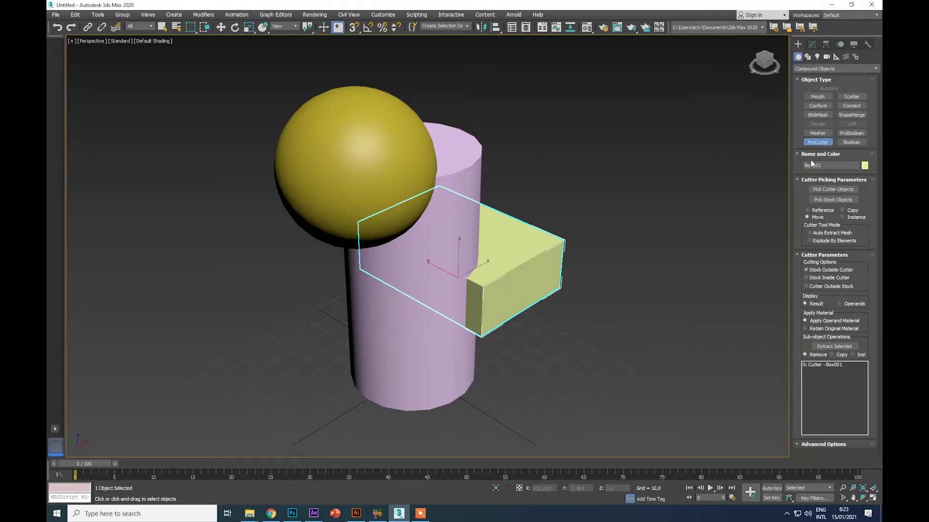
click(824, 189)
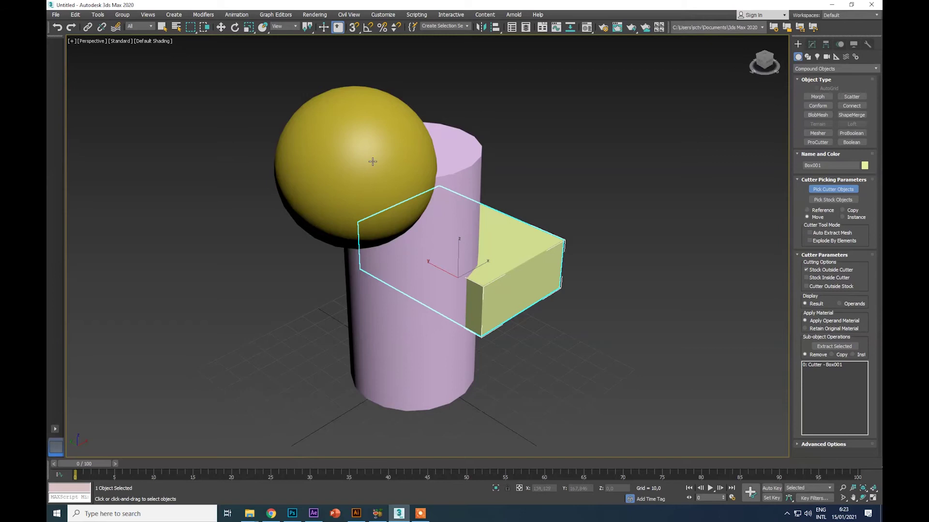
click(357, 124)
click(764, 62)
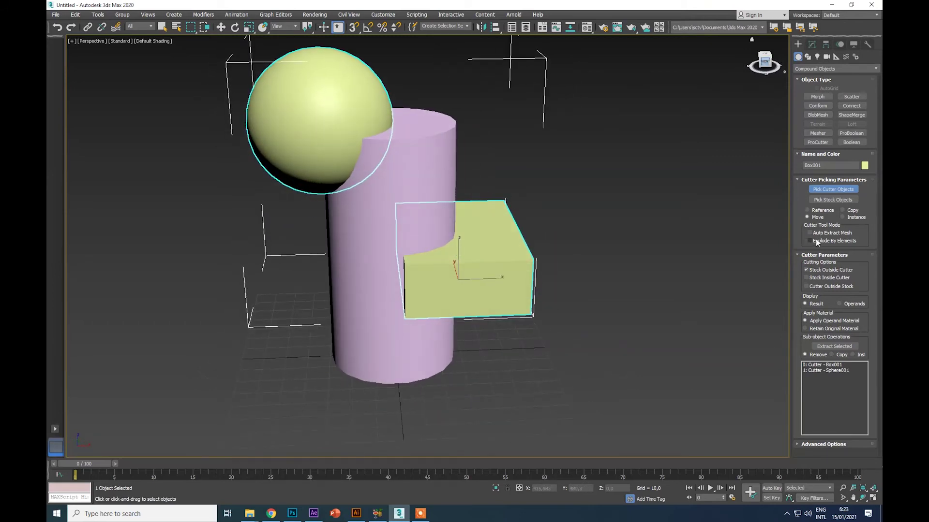
- Cut the cylinder as stock with Auto Extract Mesh, Explode By Elements, Stock Inside Cutter and Cutter Outside Stock enabled
click(806, 278)
click(807, 286)
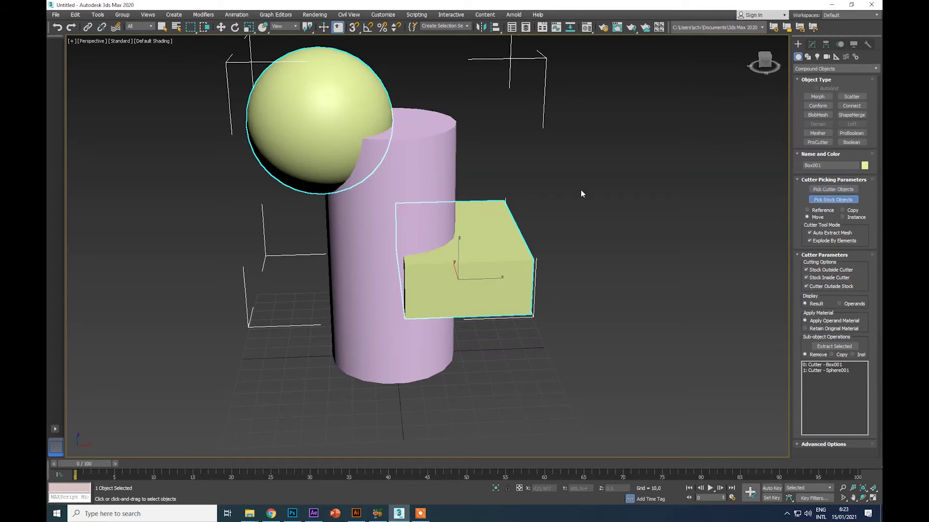
click(441, 141)
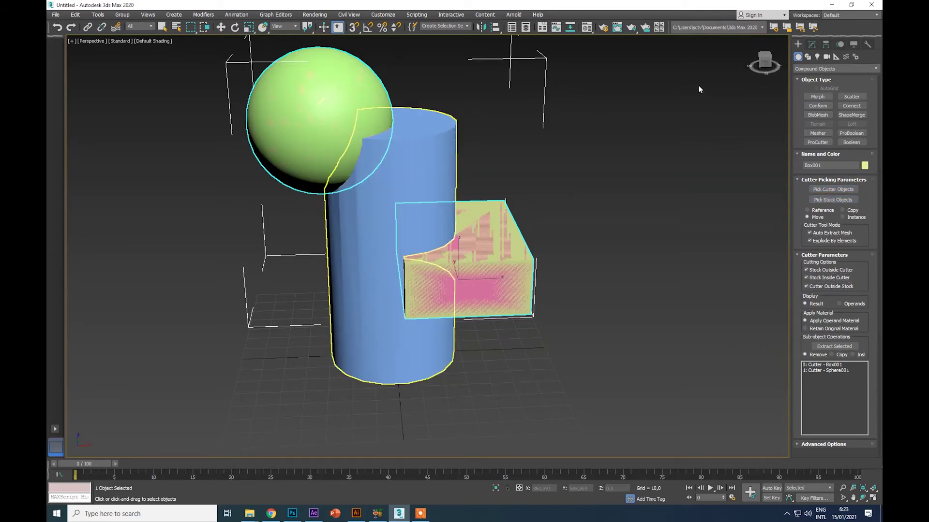
drag(767, 62, 765, 71)
click(809, 232)
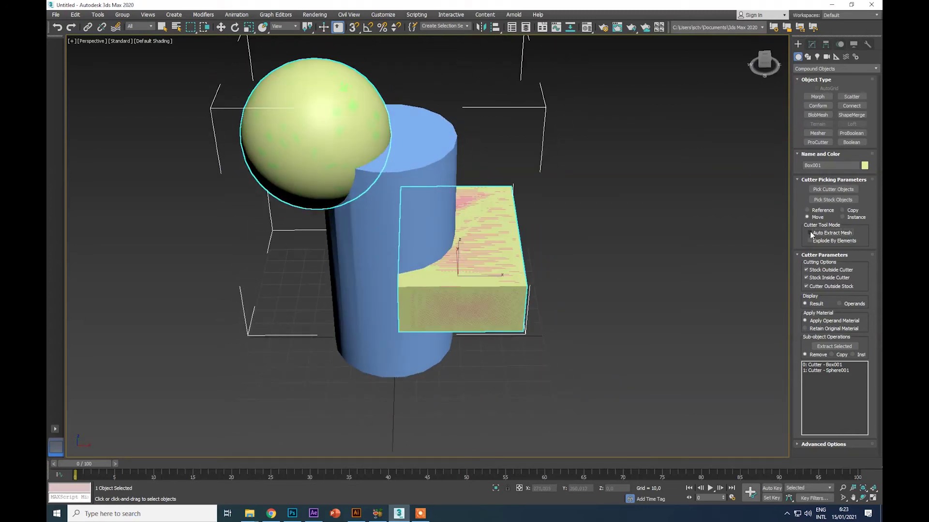
- Move the original cutter object aside and delete it, together with the sphere and box pieces outside the cylinder
click(220, 27)
drag(445, 225, 600, 265)
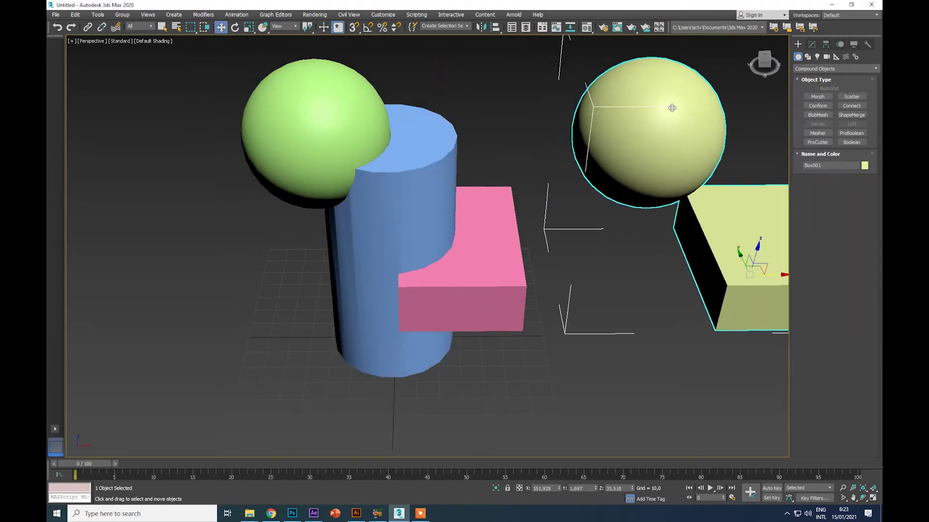
key(Delete)
click(318, 111)
key(Delete)
click(510, 233)
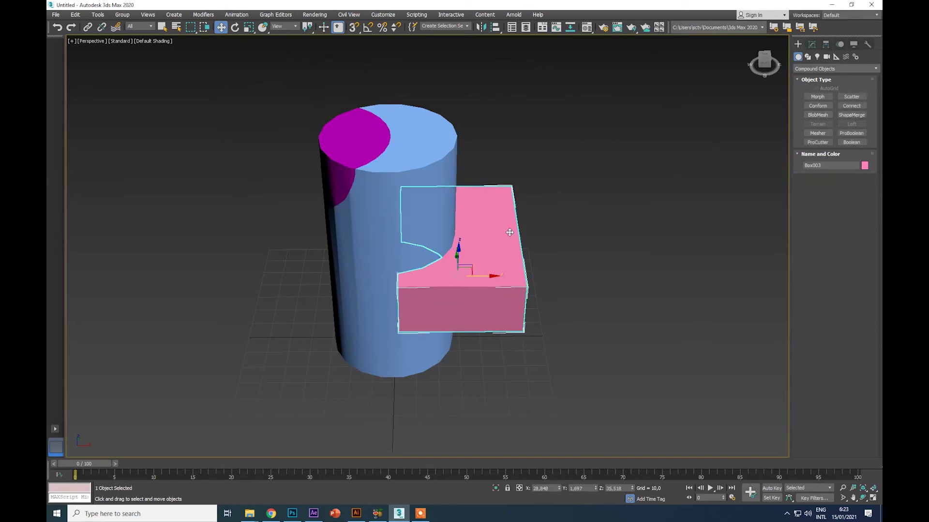
key(Delete)
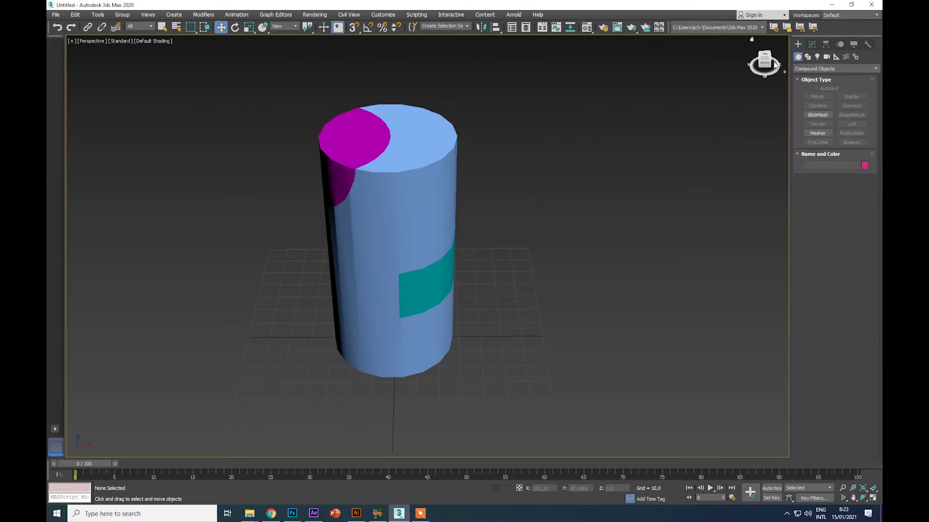
- Delete the sphere-shaped and box-shaped pieces inside the cylinder to expose both cutouts
mouse_move(764, 64)
mouse_down()
mouse_move(731, 43)
mouse_move(774, 62)
mouse_up()
click(353, 153)
key(Delete)
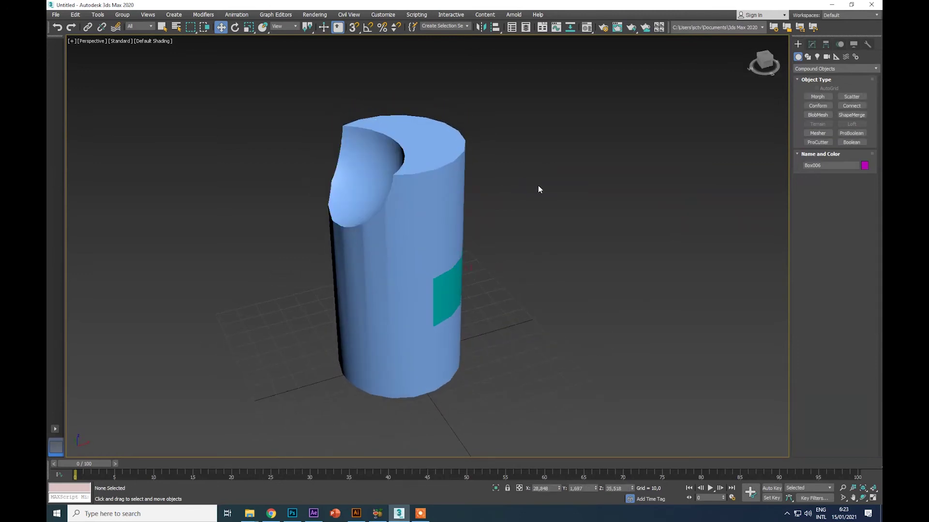
click(446, 297)
key(Delete)
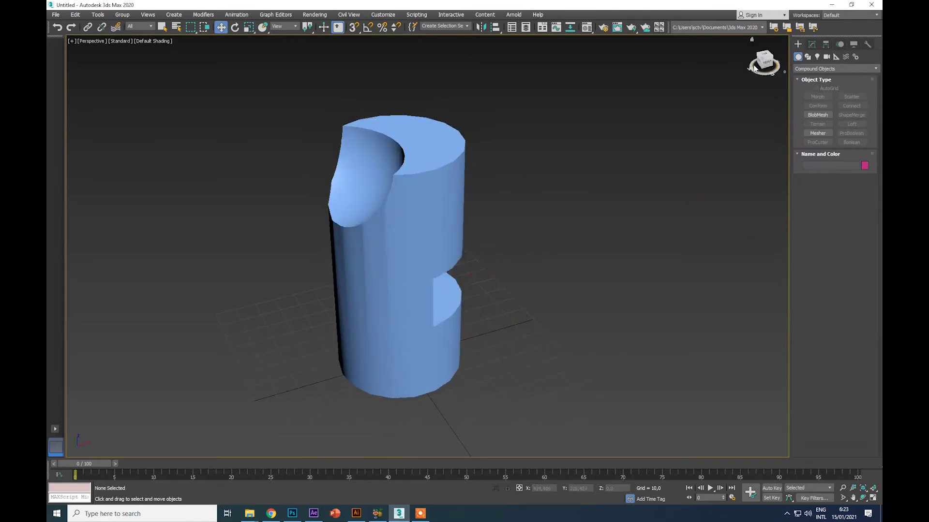
mouse_move(754, 68)
mouse_down()
mouse_move(823, 77)
mouse_move(783, 77)
mouse_move(774, 46)
mouse_move(754, 85)
mouse_move(774, 49)
mouse_move(798, 65)
mouse_move(825, 64)
mouse_move(786, 63)
mouse_up()
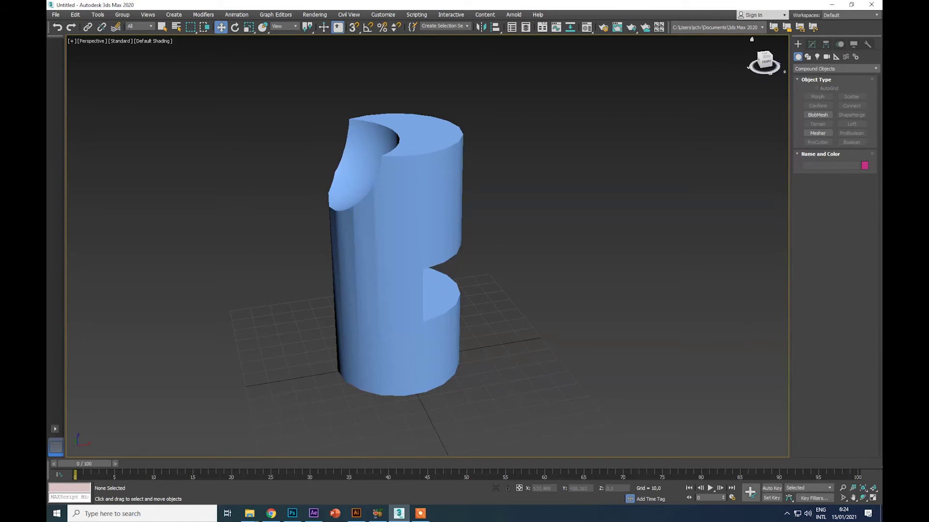
mouse_move(765, 64)
mouse_down()
mouse_move(743, 56)
mouse_move(767, 66)
mouse_up()
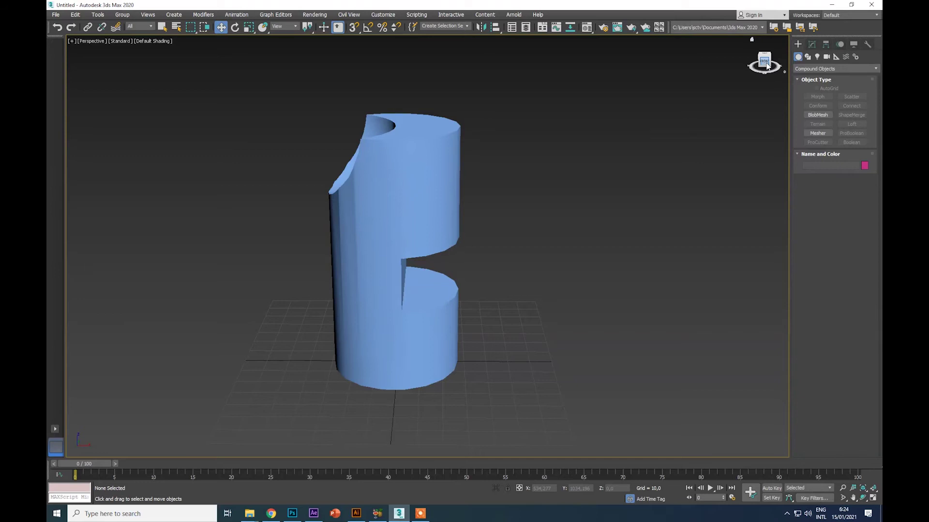
- Reset to an empty scene, discarding the notched cylinder without saving
click(56, 14)
click(139, 46)
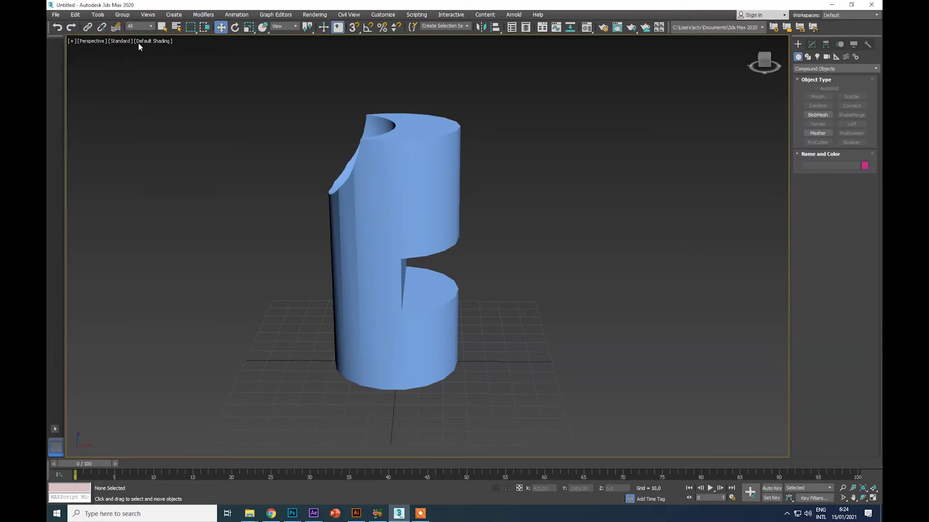
click(466, 269)
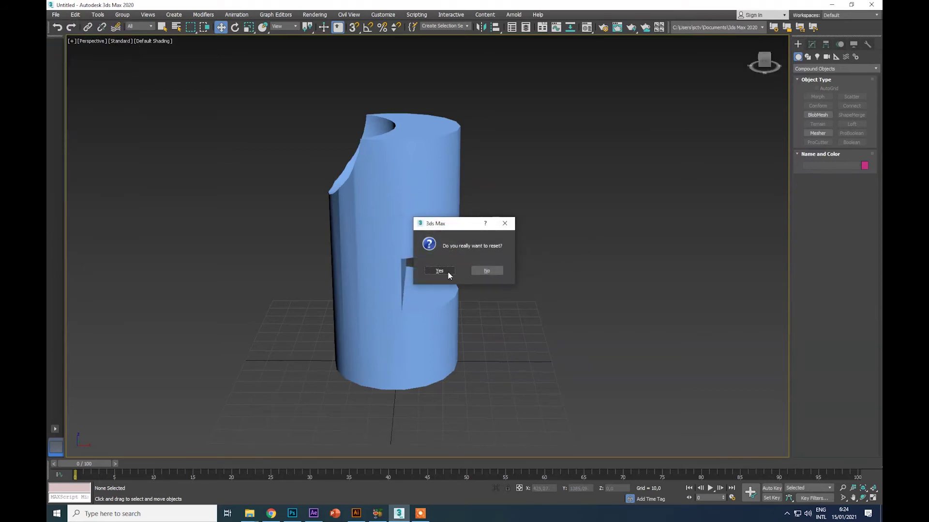
click(446, 271)
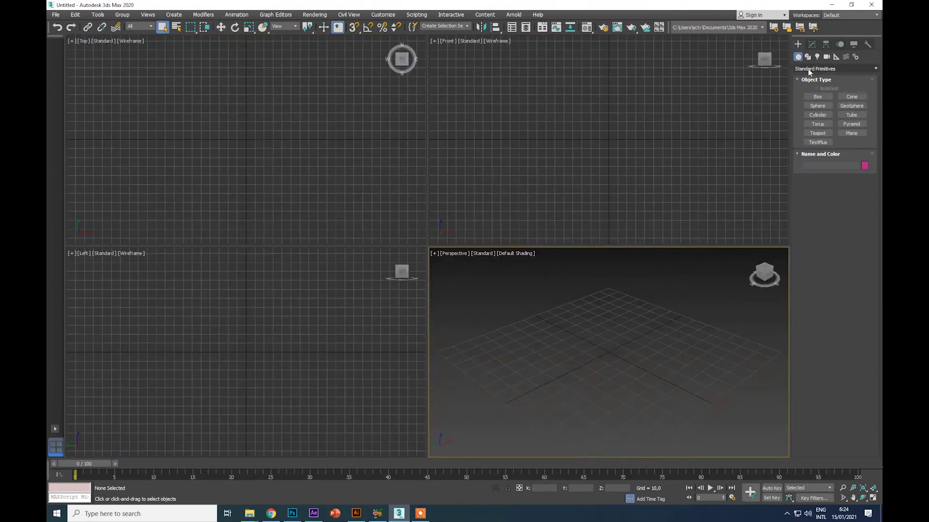
- Draw a wide open arc spline bulging upward across the middle of the Top view
click(811, 72)
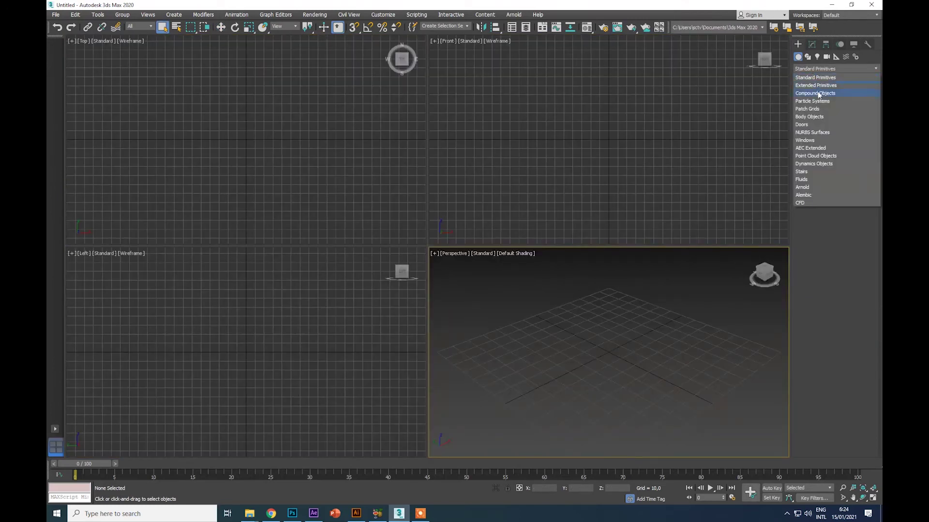
click(818, 89)
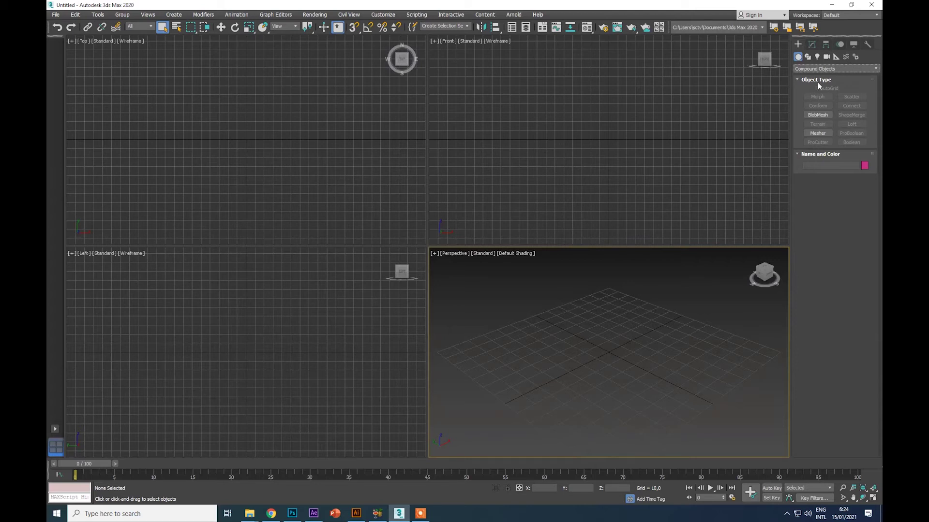
click(808, 57)
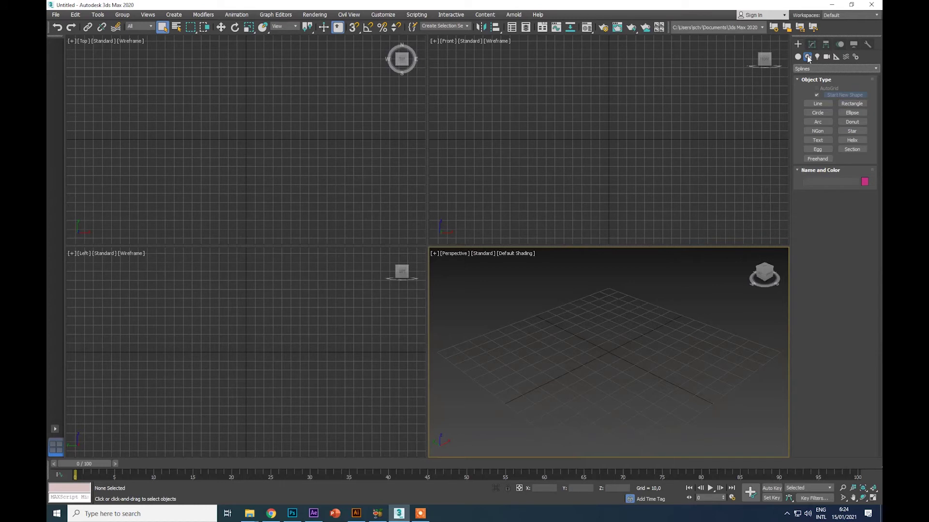
click(817, 103)
click(819, 119)
drag(226, 123, 327, 185)
click(340, 158)
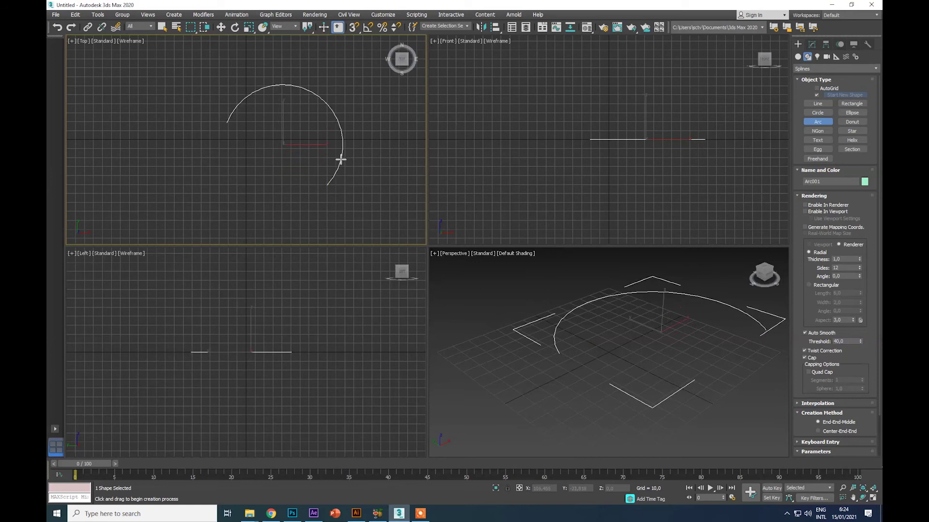
- Draw a 6-point star spline just below the arc's lower end, with radii of about 15.9 and 6.5
click(853, 131)
drag(329, 211, 336, 221)
click(333, 216)
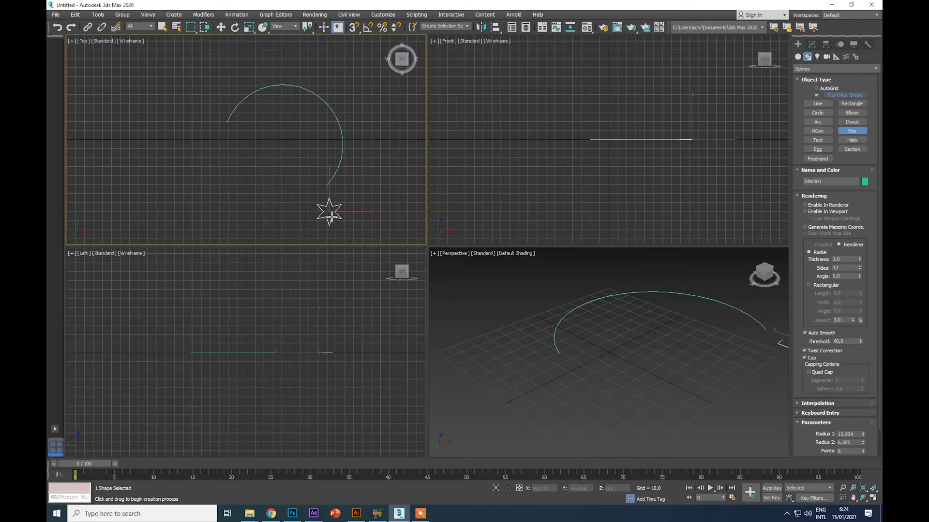
click(221, 27)
middle_drag(585, 284, 708, 354)
click(684, 318)
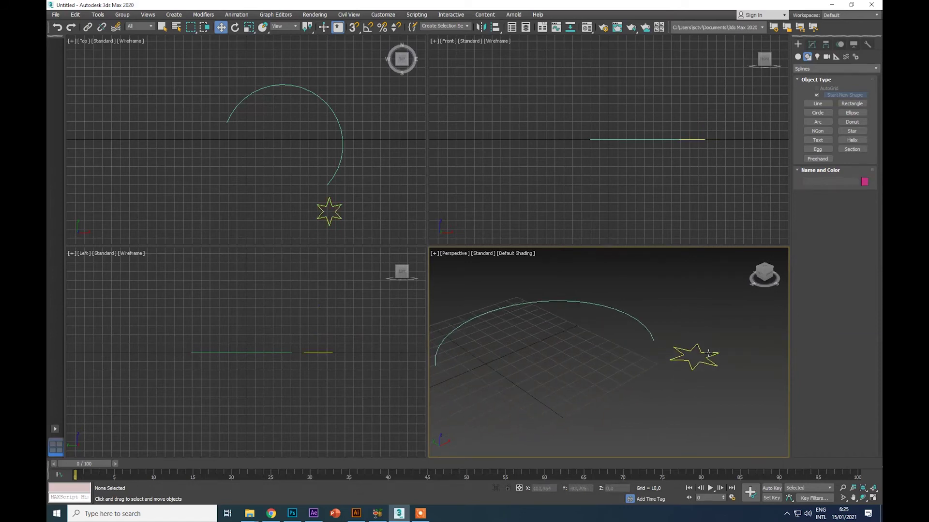
drag(610, 287, 731, 392)
click(742, 339)
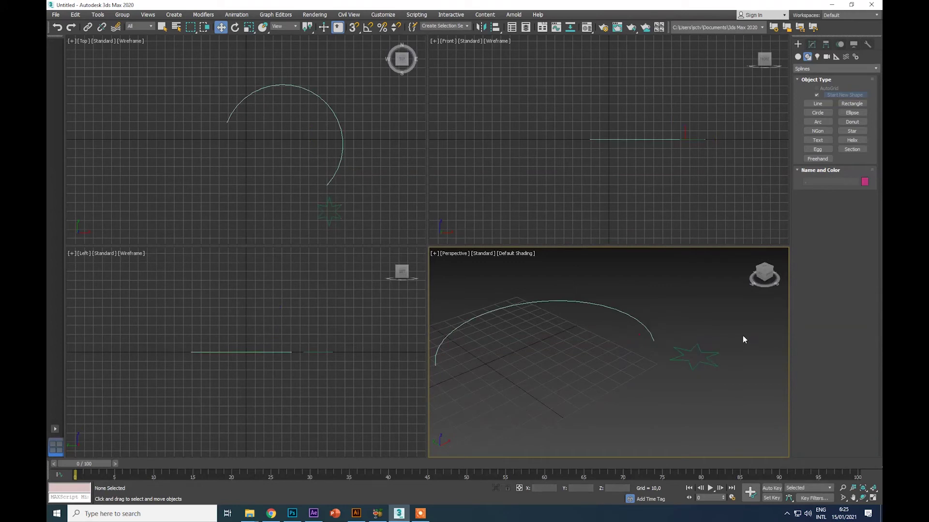
click(689, 351)
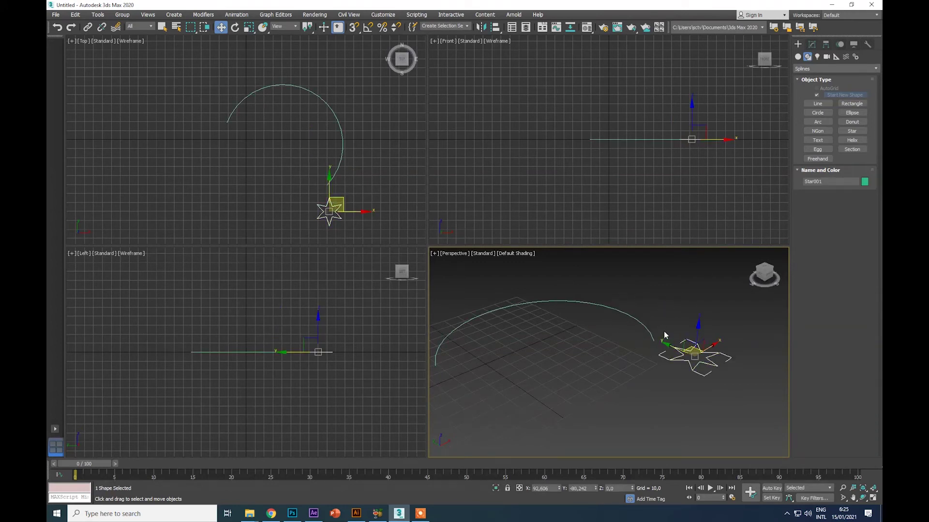
click(573, 313)
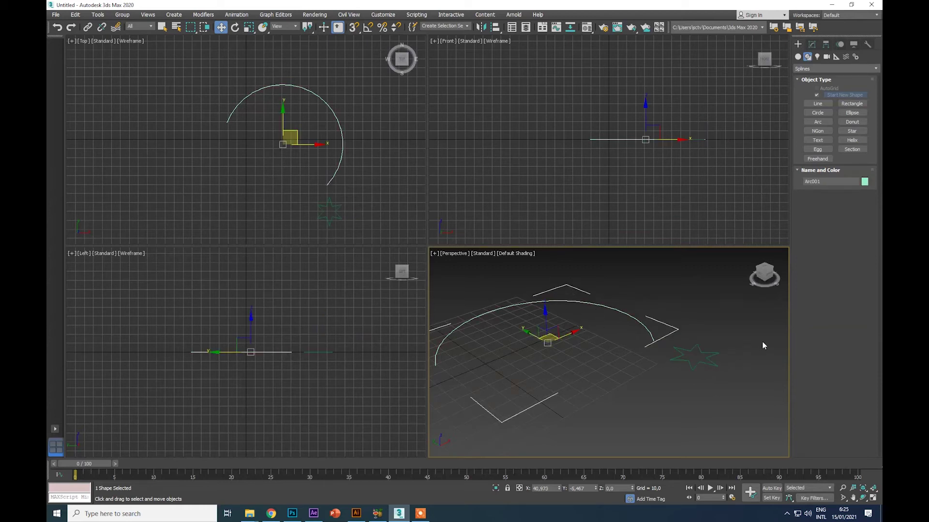
drag(723, 376, 724, 376)
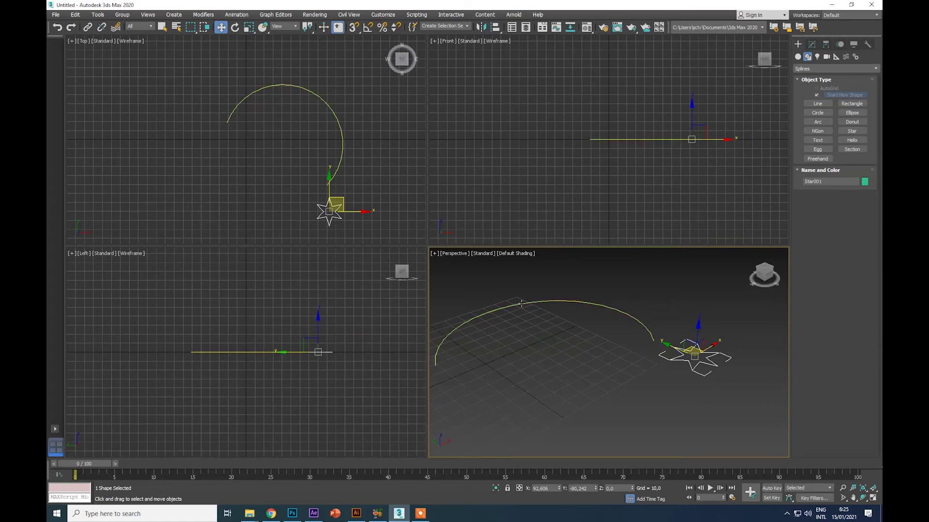
- Create a Loft with the arc as the path and the star as its instanced cross-section shape
click(798, 57)
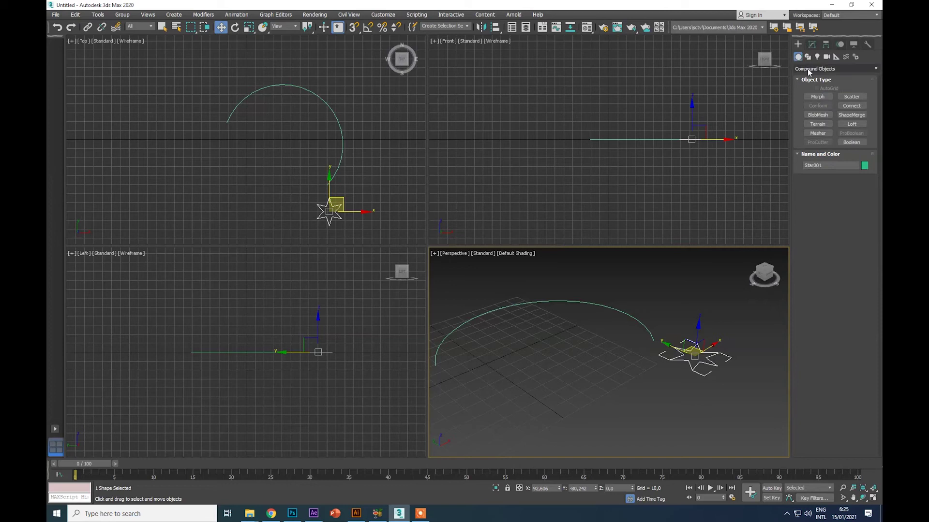
click(850, 124)
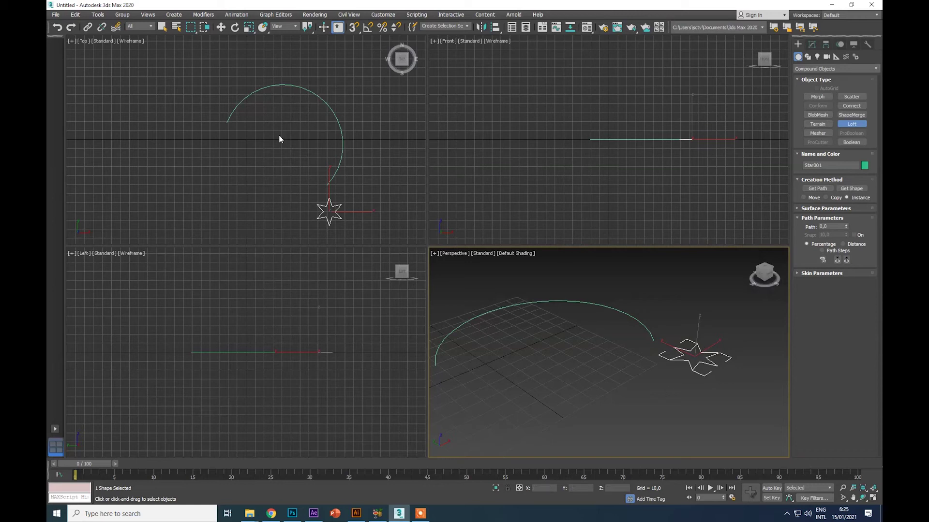
click(220, 27)
click(621, 322)
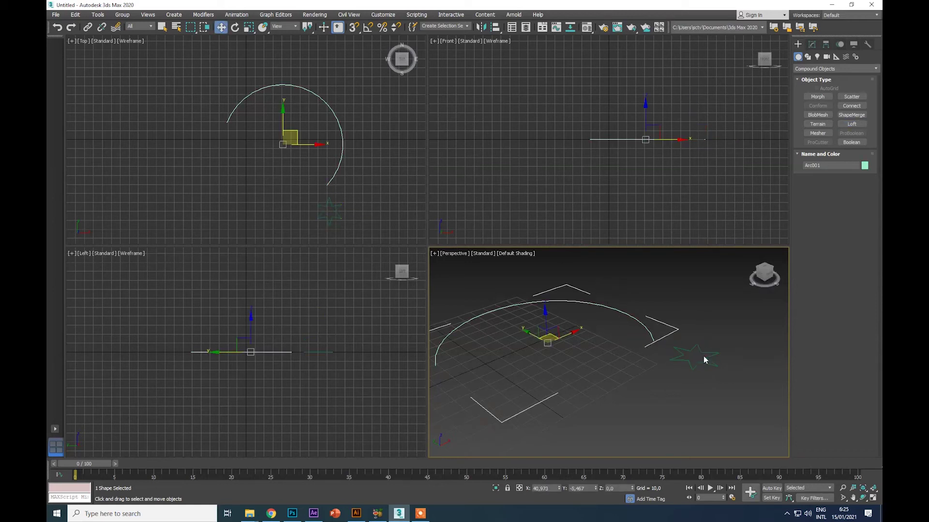
click(851, 124)
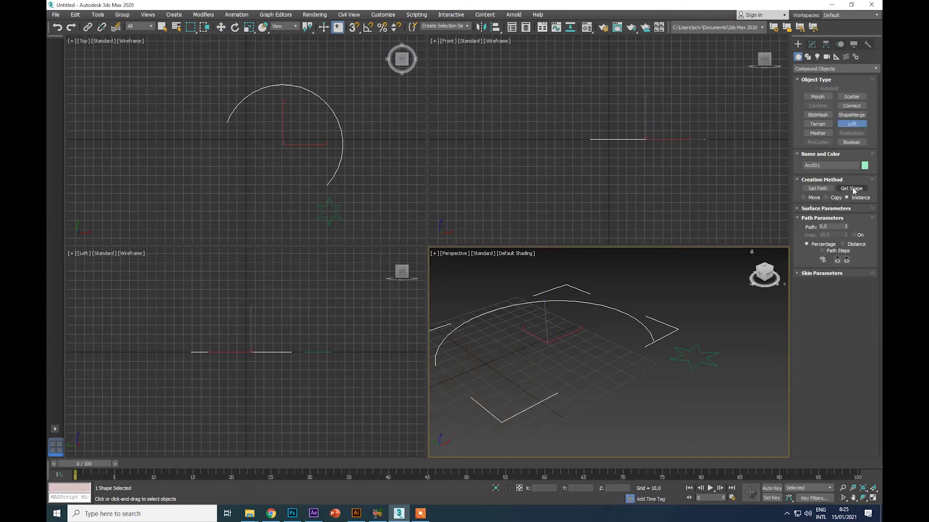
click(852, 188)
click(693, 346)
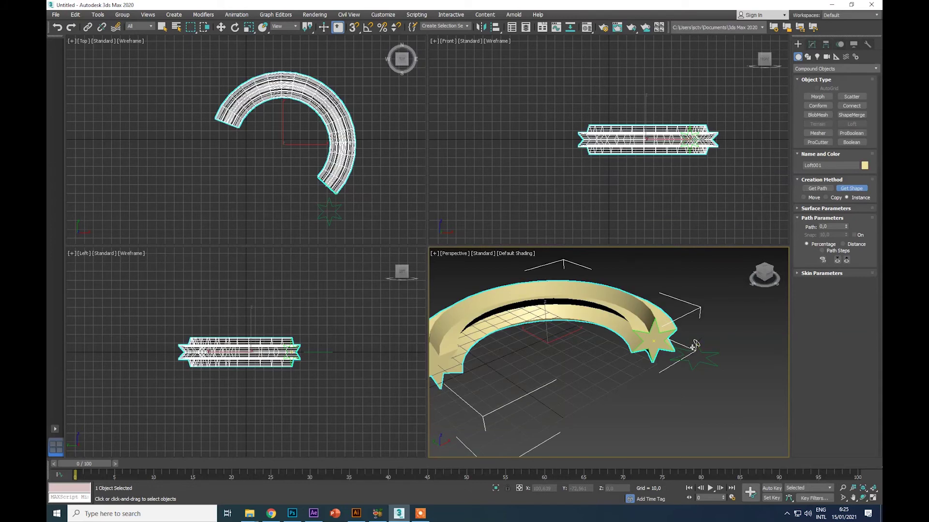
alt+middle_drag(604, 339, 733, 333)
alt+middle_drag(516, 255, 518, 256)
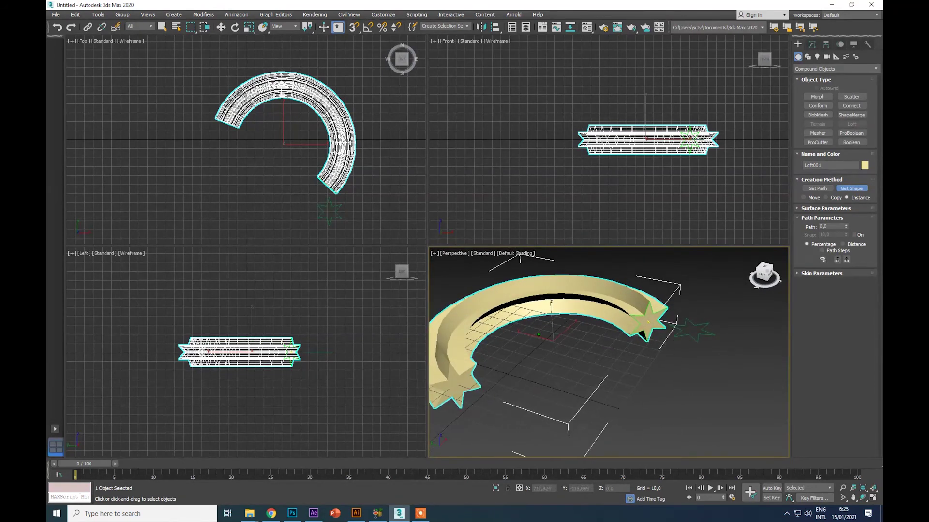
alt+middle_drag(706, 320, 742, 332)
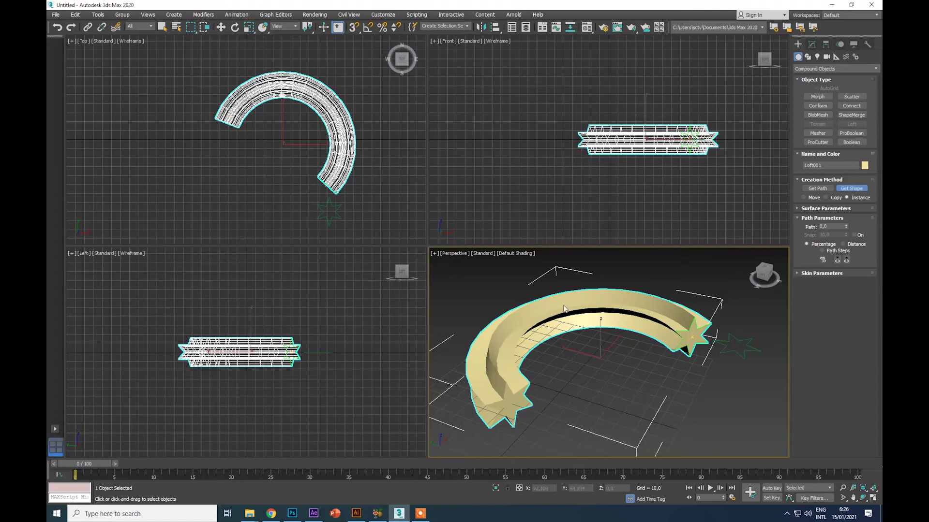
drag(763, 274, 500, 163)
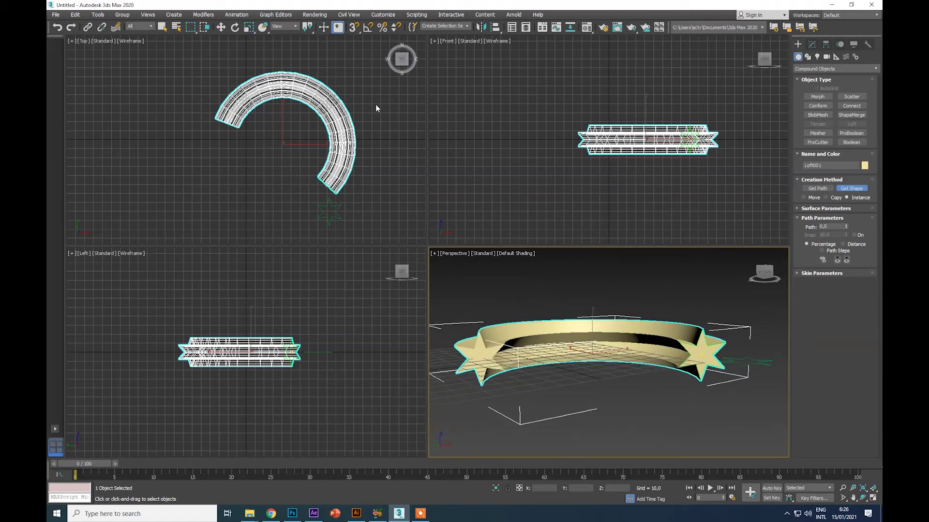
- Draw a smooth, open S-shaped line spline in the Top view, winding across and past both sides of the lofted arc
click(220, 27)
click(808, 56)
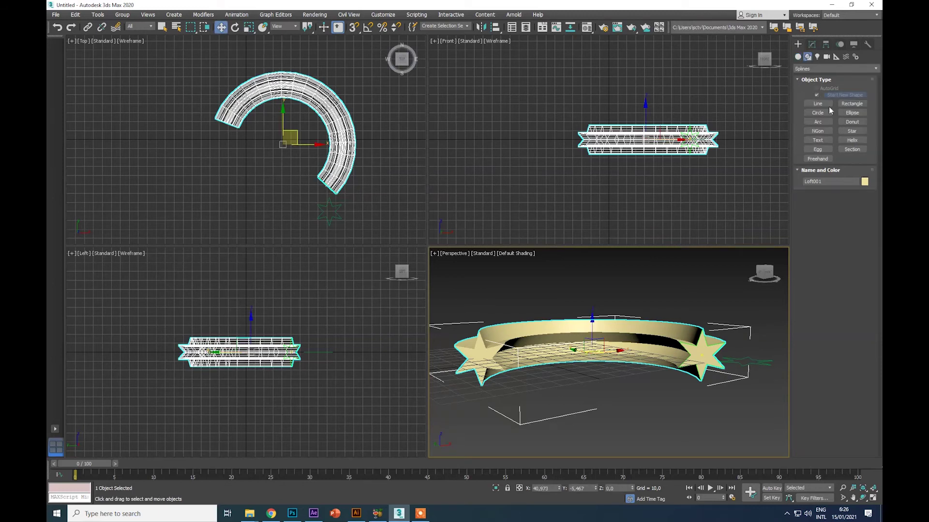
click(817, 104)
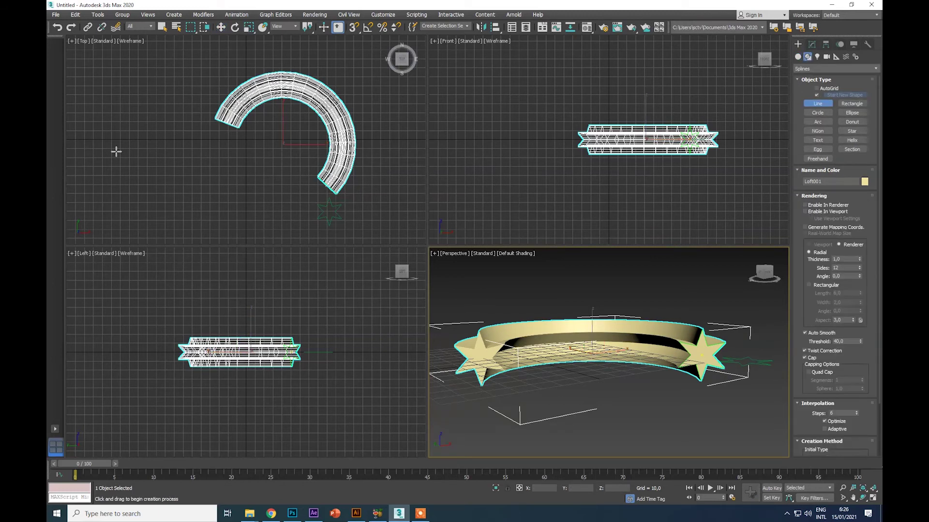
click(116, 151)
click(137, 85)
click(214, 85)
click(209, 193)
click(288, 172)
click(315, 140)
click(354, 111)
click(385, 193)
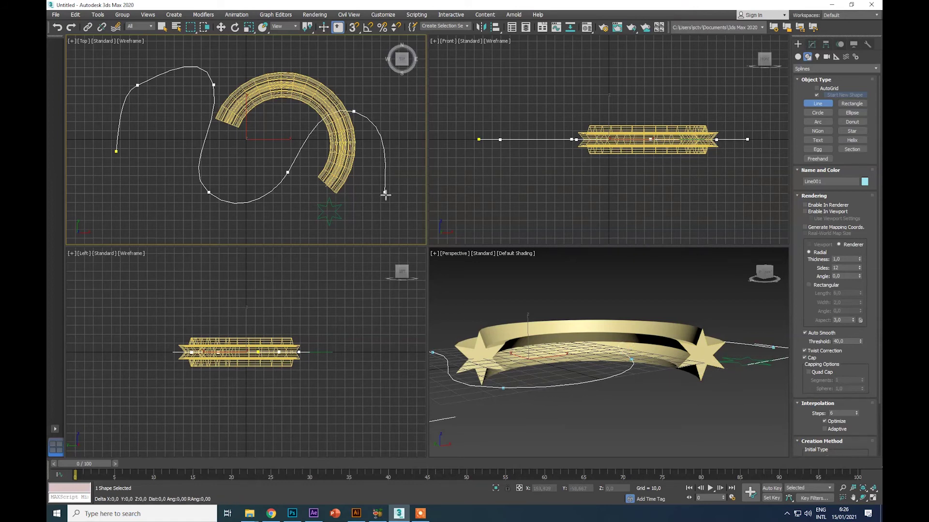
right_click(383, 203)
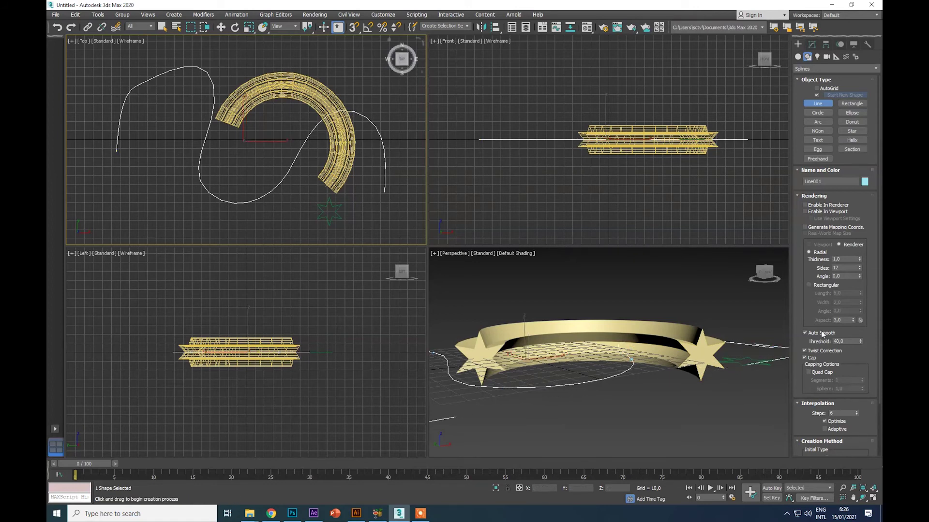
- Draw a small circle spline in the Top view just below the wavy line's lower end
click(863, 497)
drag(603, 324, 622, 347)
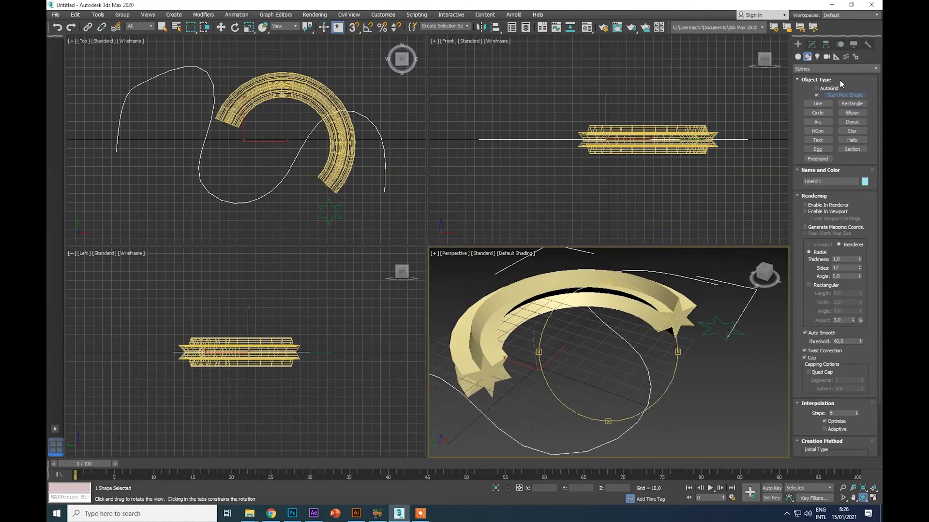
click(817, 113)
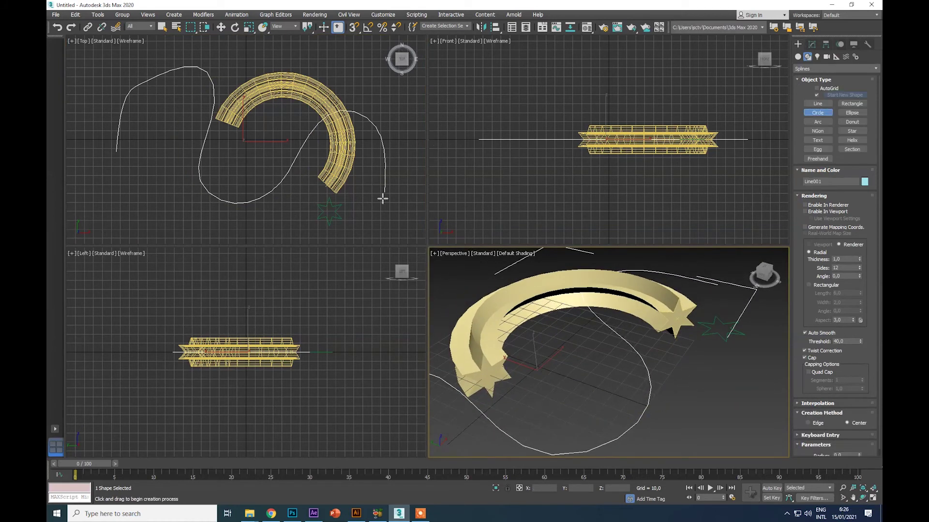
drag(382, 201, 383, 204)
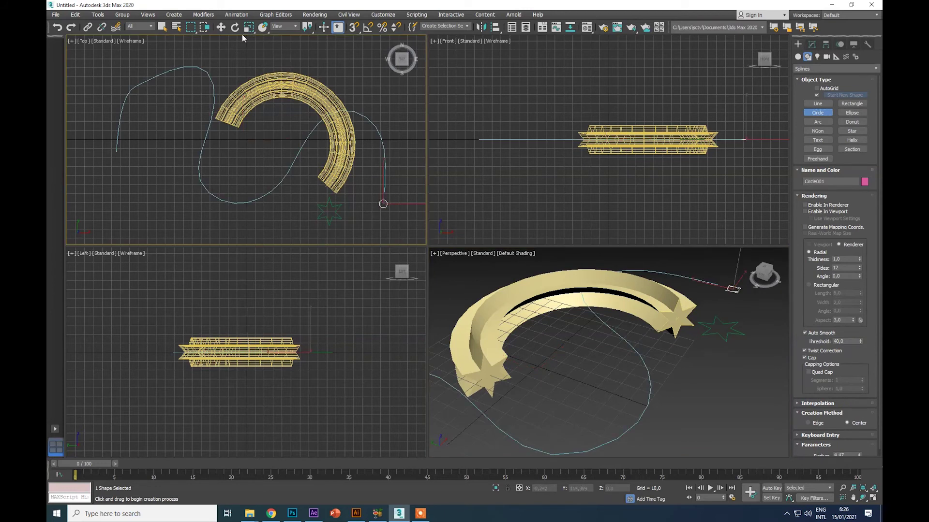
- Create a Loft with the wavy line as the path and the small circle as its instanced cross-section shape
click(221, 28)
click(385, 137)
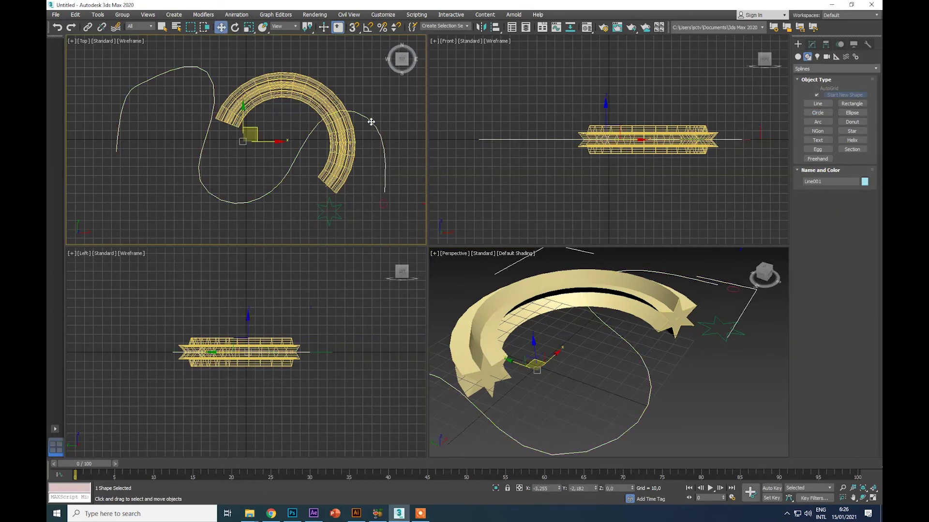
click(797, 57)
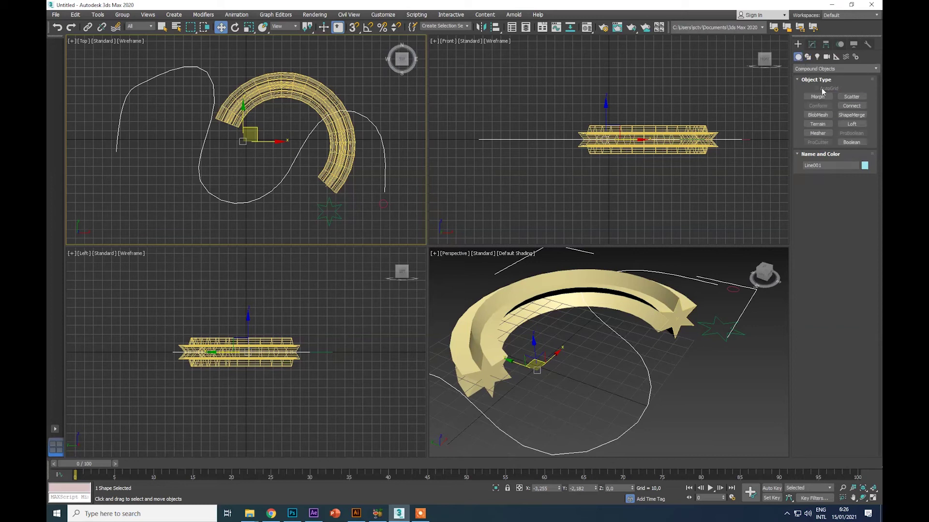
click(852, 124)
click(852, 189)
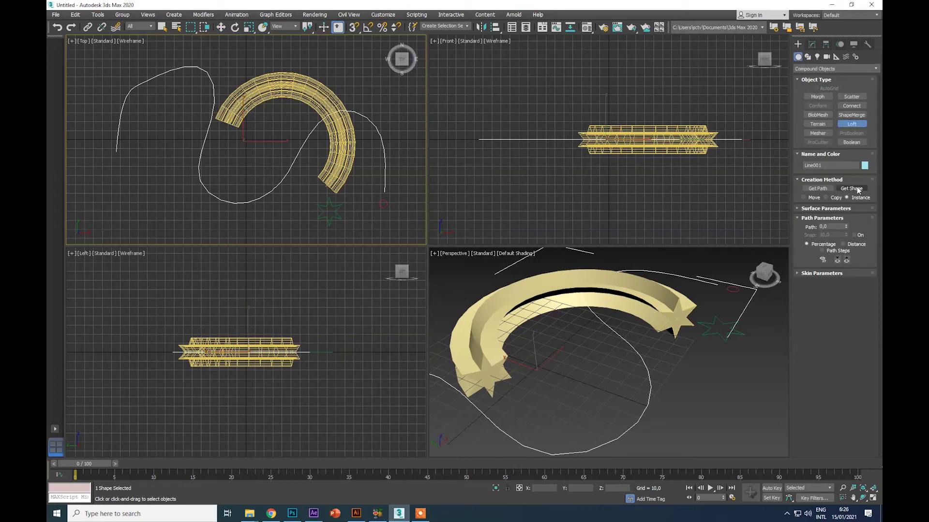
click(383, 204)
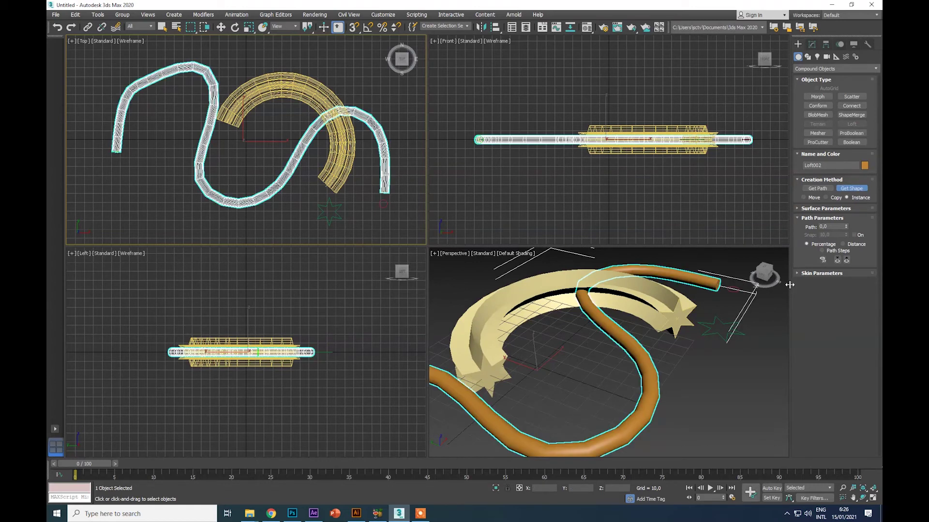
click(764, 275)
drag(784, 310, 657, 354)
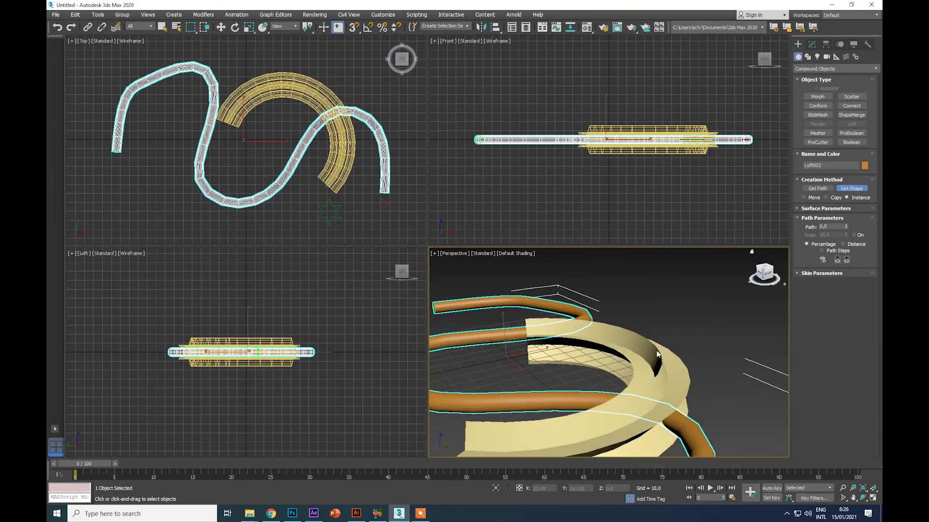
click(764, 271)
drag(764, 274, 777, 300)
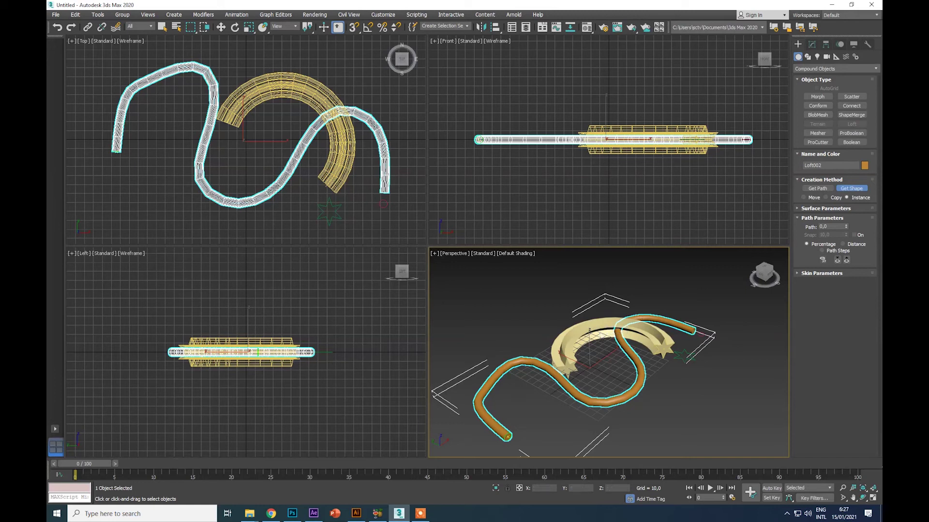
- Reset to an empty scene without saving the lofts and show the Compound Objects creation tools
click(55, 14)
click(68, 37)
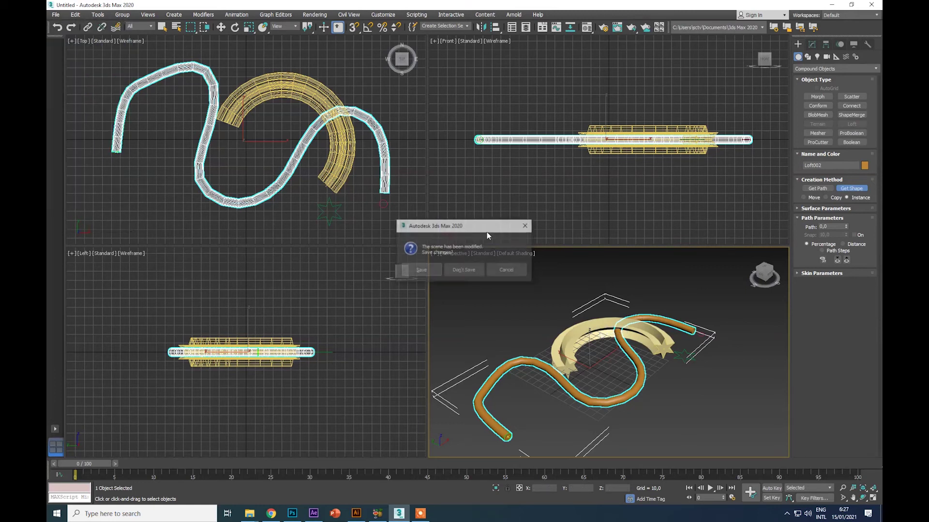
click(465, 269)
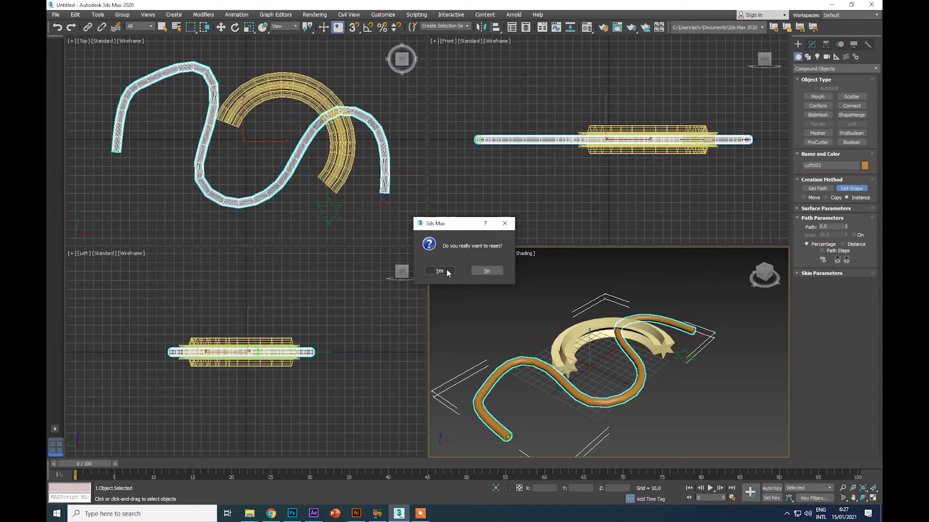
click(446, 271)
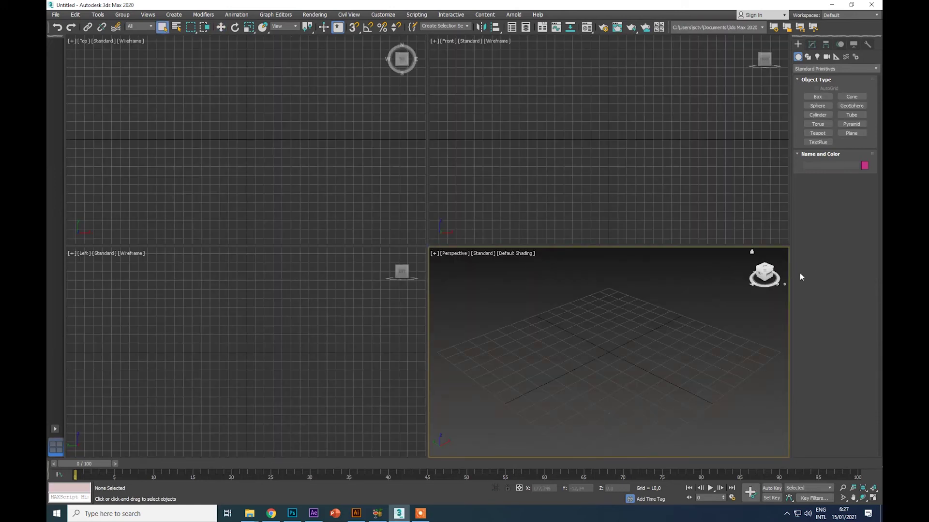
click(808, 69)
click(814, 93)
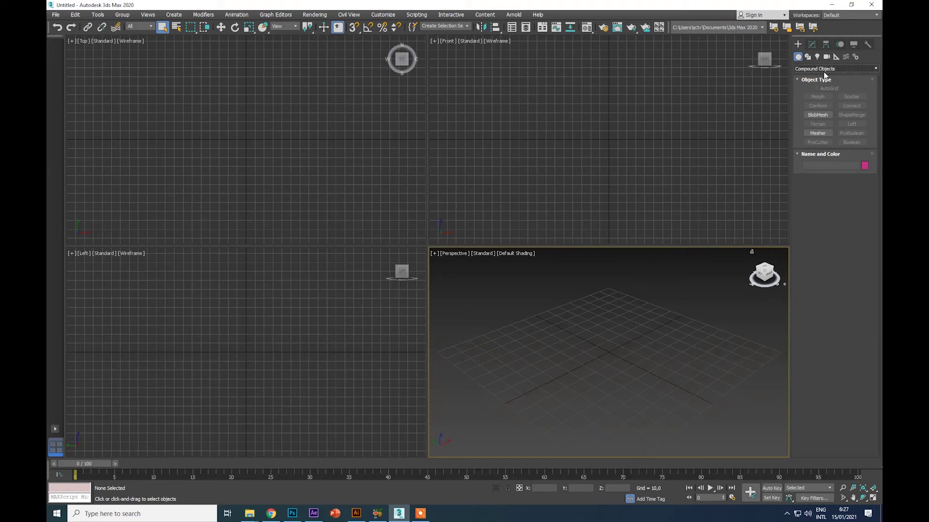
- Create a plane about 169 long by 225 wide in the Top view, centred near the origin
click(802, 69)
click(811, 77)
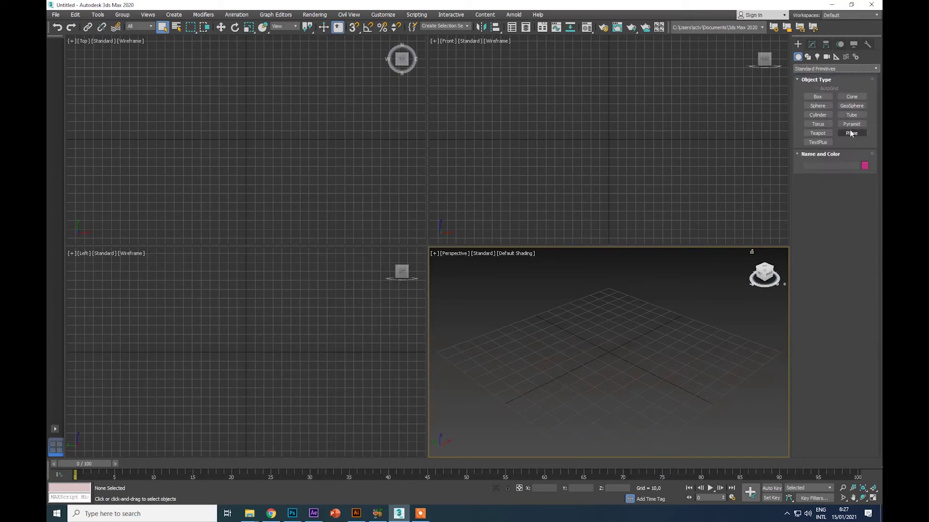
click(852, 133)
drag(145, 71, 348, 224)
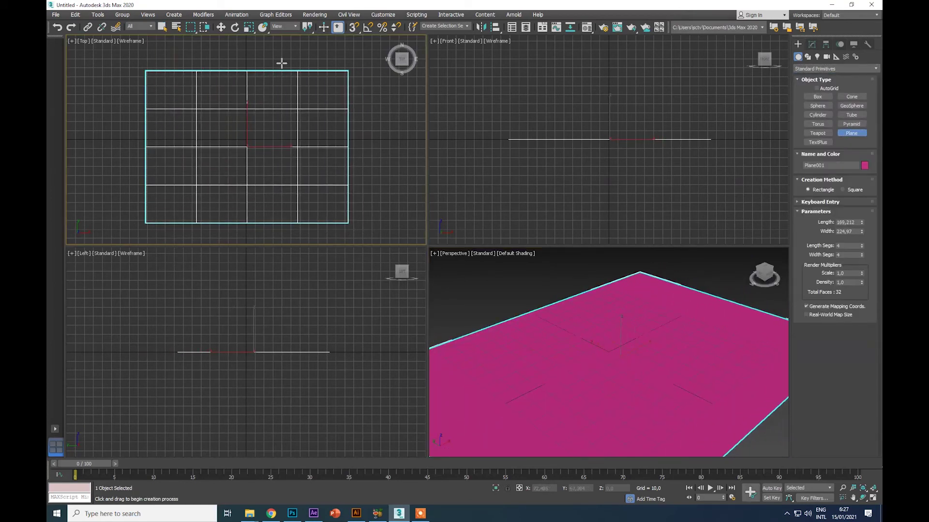
click(222, 27)
scroll(639, 344, down, 3)
middle_drag(639, 343, 637, 334)
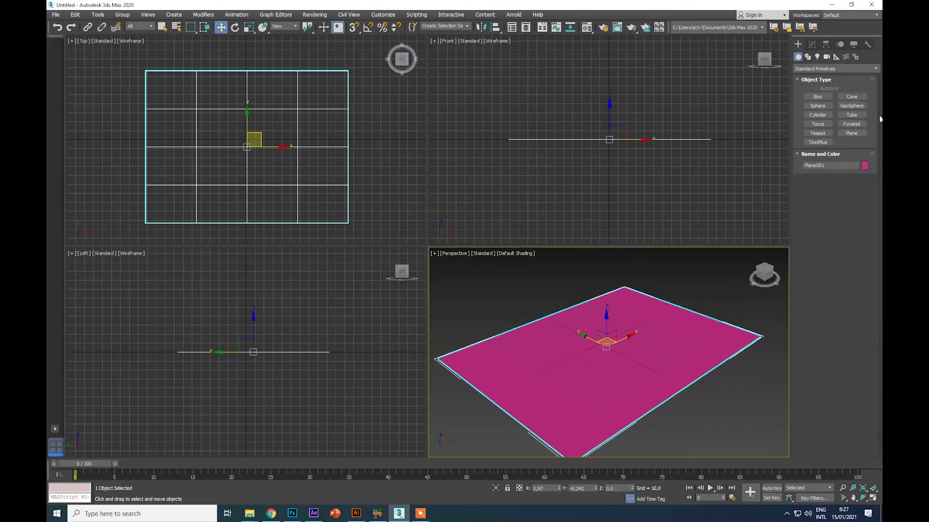
- Create a pointed cone on the plane in the Top view, with a base radius of about 16 and a height of about 25
click(852, 97)
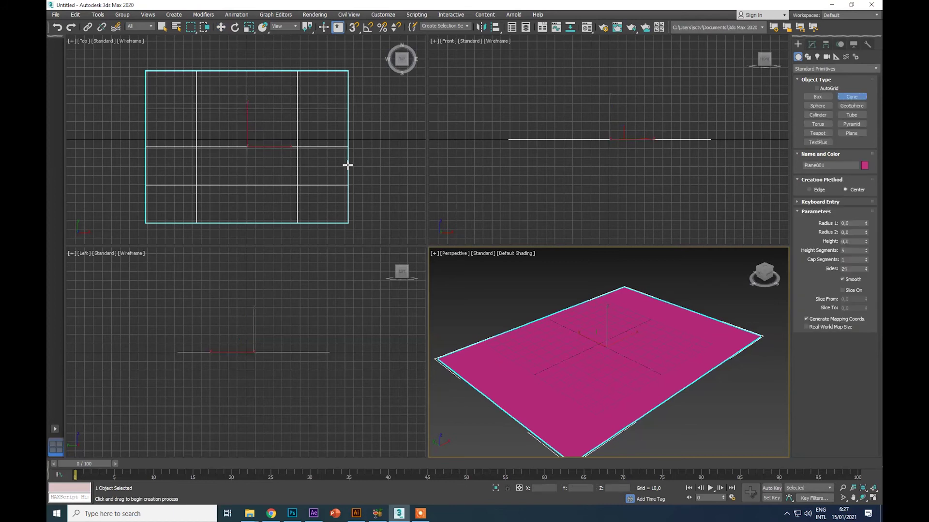
drag(307, 145, 319, 155)
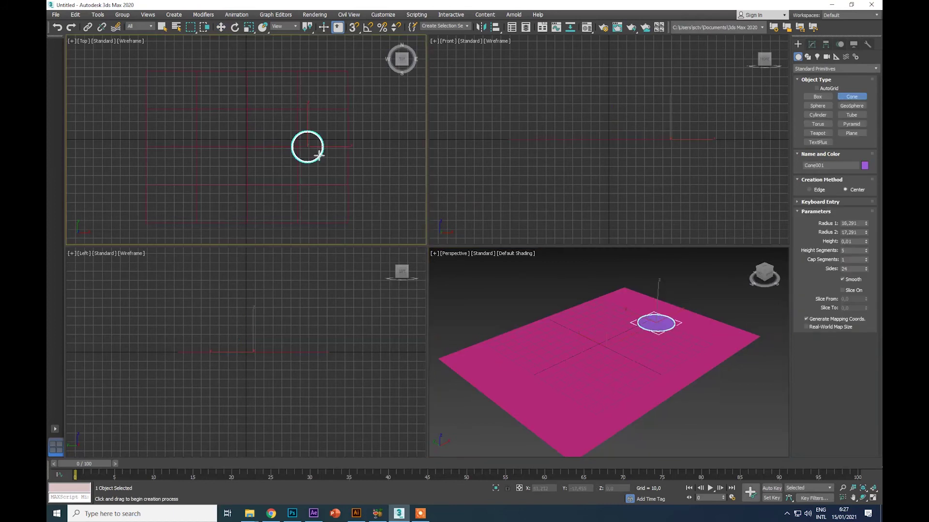
click(310, 132)
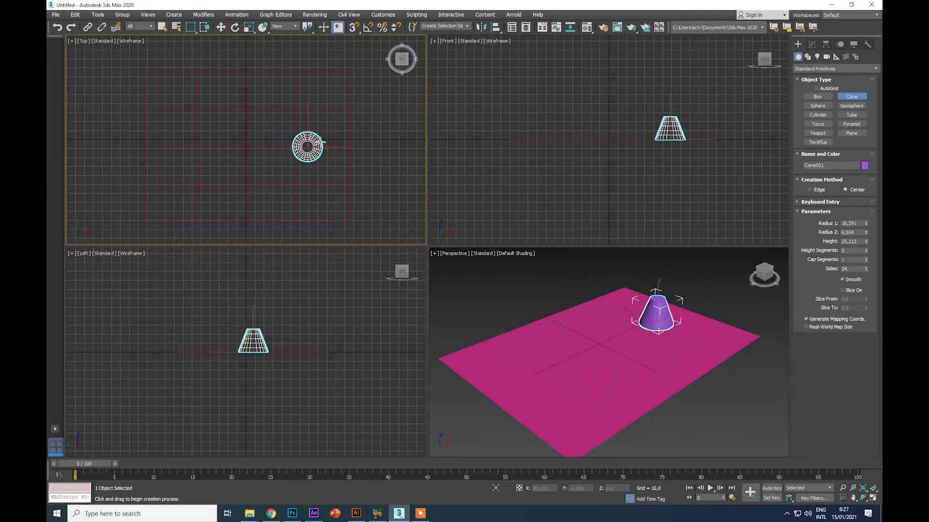
click(325, 152)
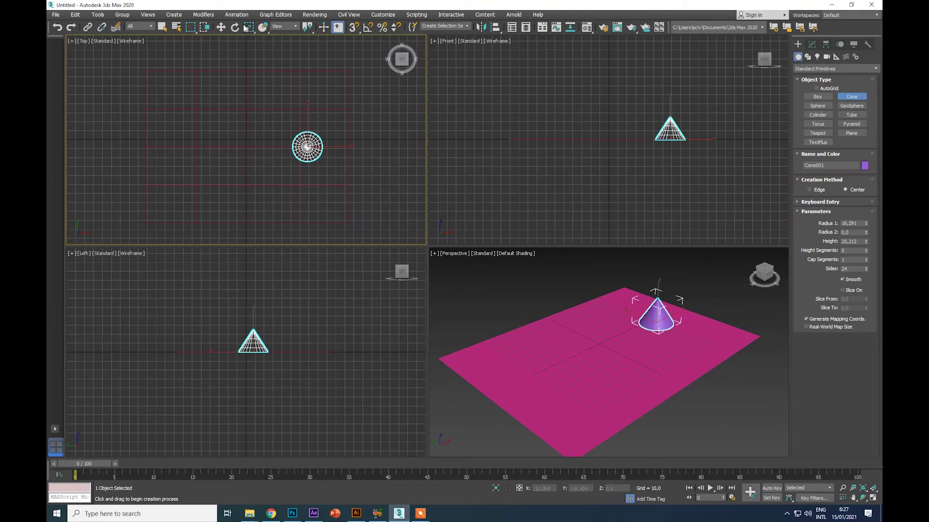
- Move the cone slightly along X in the Front view, closer to the plane's nearest side edge, at about X 81
click(221, 27)
click(709, 352)
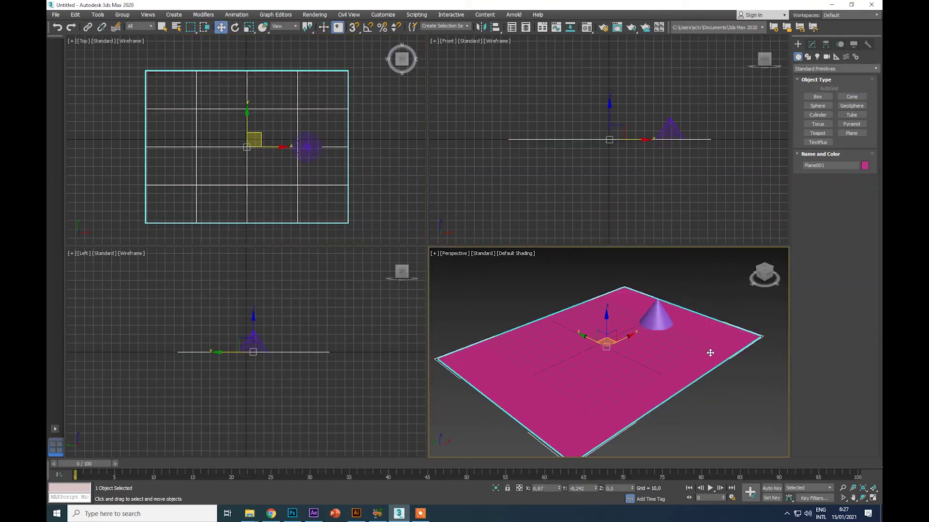
click(668, 126)
drag(682, 127, 694, 126)
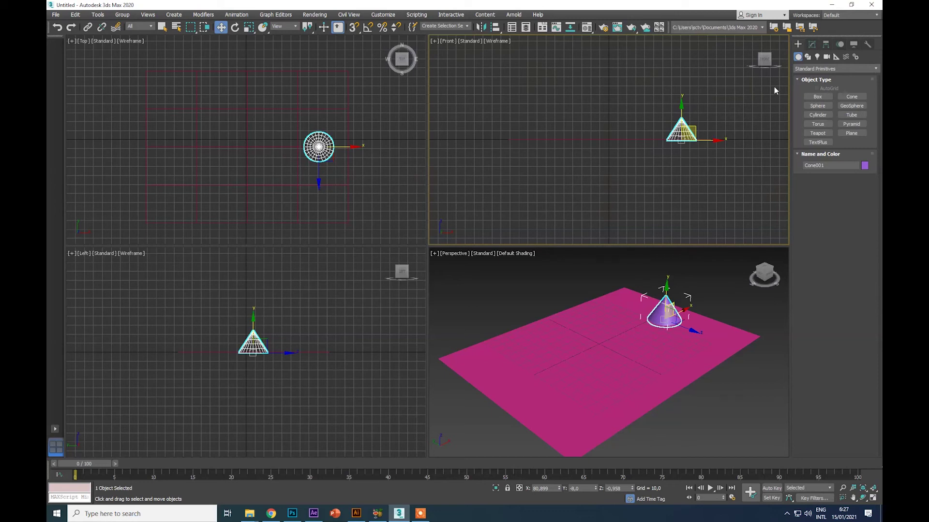
- Create a Scatter compound object from the cone with the plane as instanced distribution object and 11 duplicates
click(807, 71)
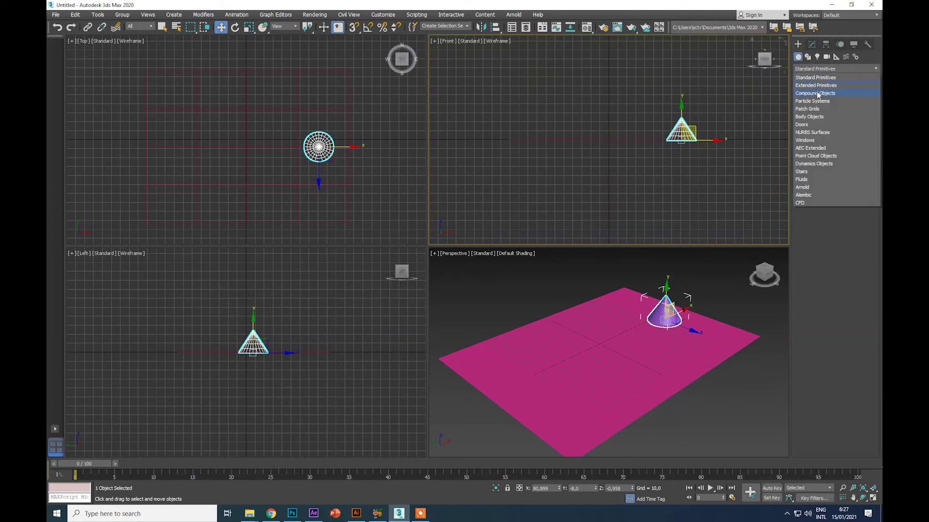
click(818, 94)
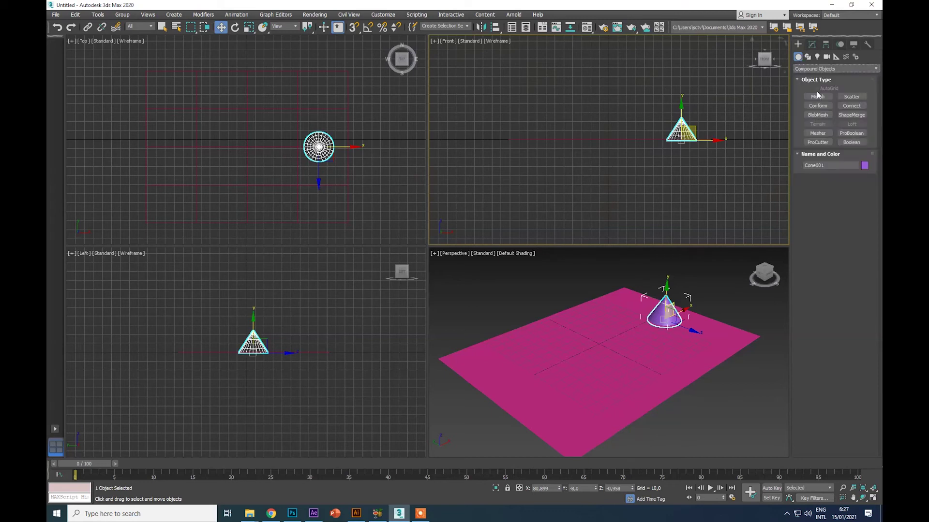
click(852, 96)
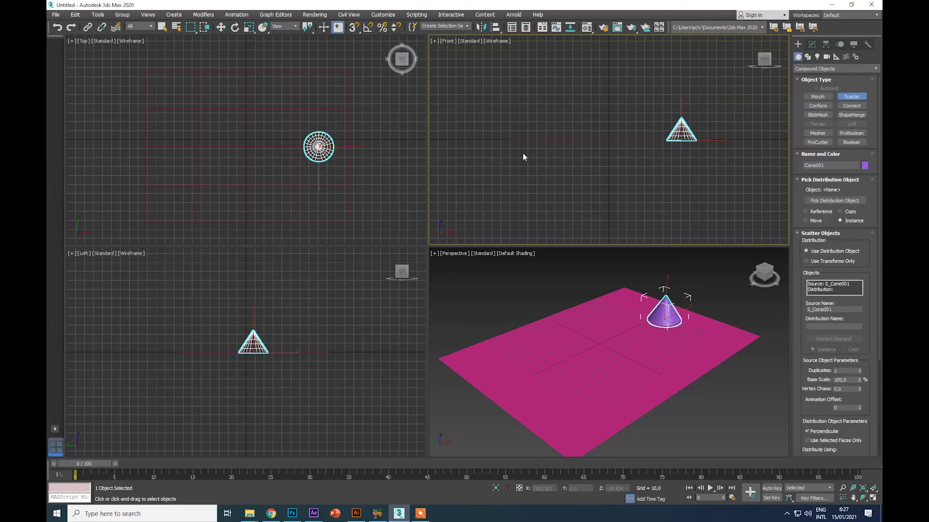
click(840, 201)
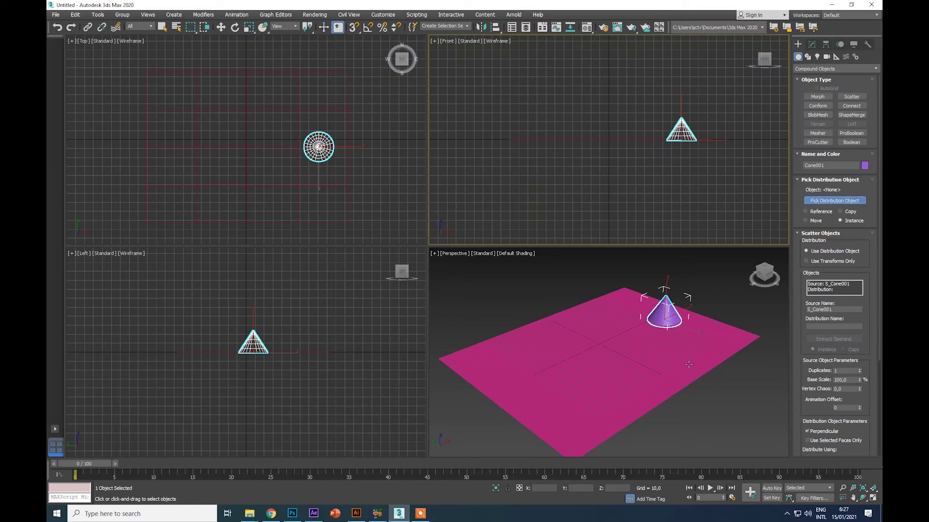
click(663, 375)
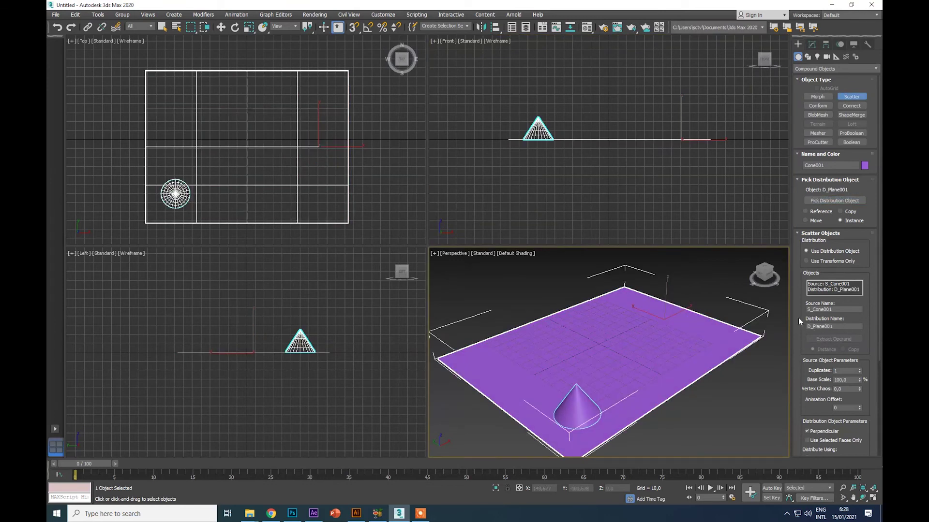
drag(859, 371, 859, 359)
drag(859, 363, 859, 382)
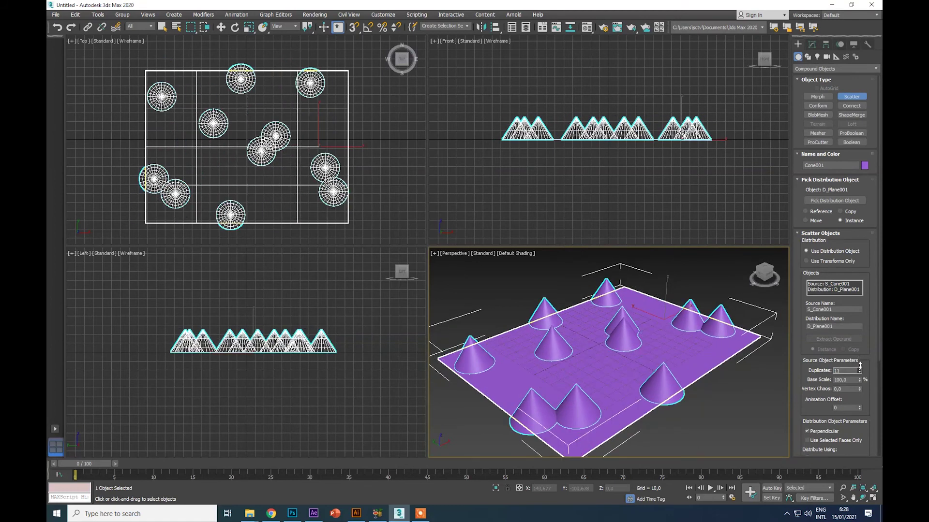
- Try the scatter's distribution methods in turn: Area, Even, Skip N, Random Faces, Along Edges, All Vertices, All Edge Midpoints, All Face Centers and Volume
drag(799, 341, 791, 208)
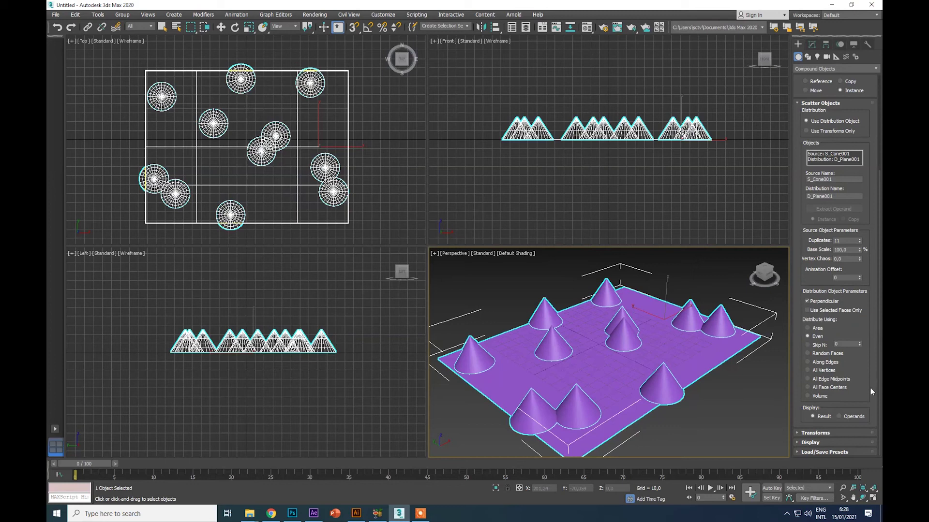
click(819, 329)
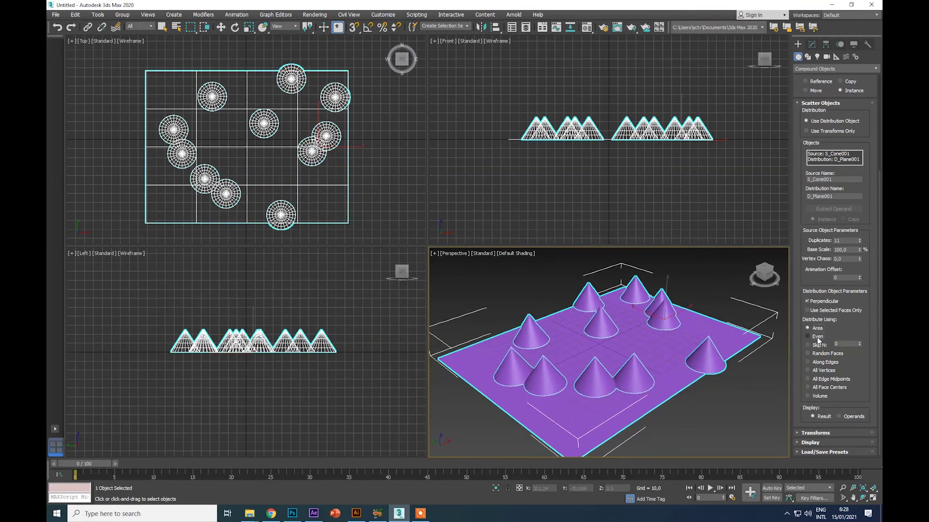
click(818, 338)
click(818, 345)
click(819, 353)
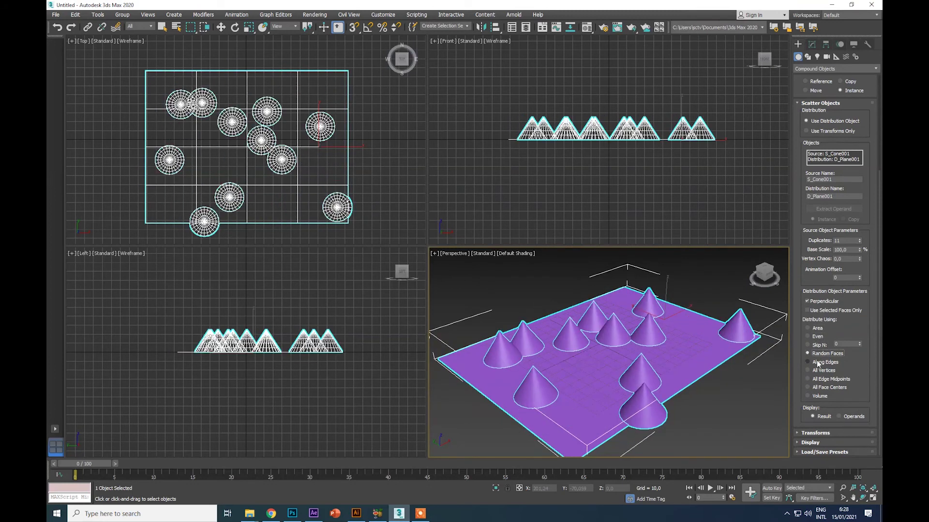
click(818, 363)
click(818, 371)
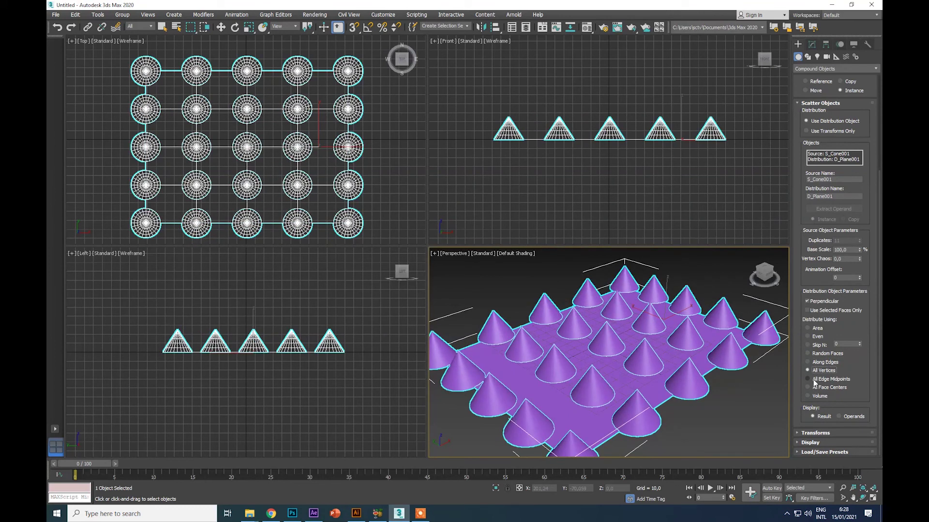
click(815, 379)
click(817, 388)
click(818, 396)
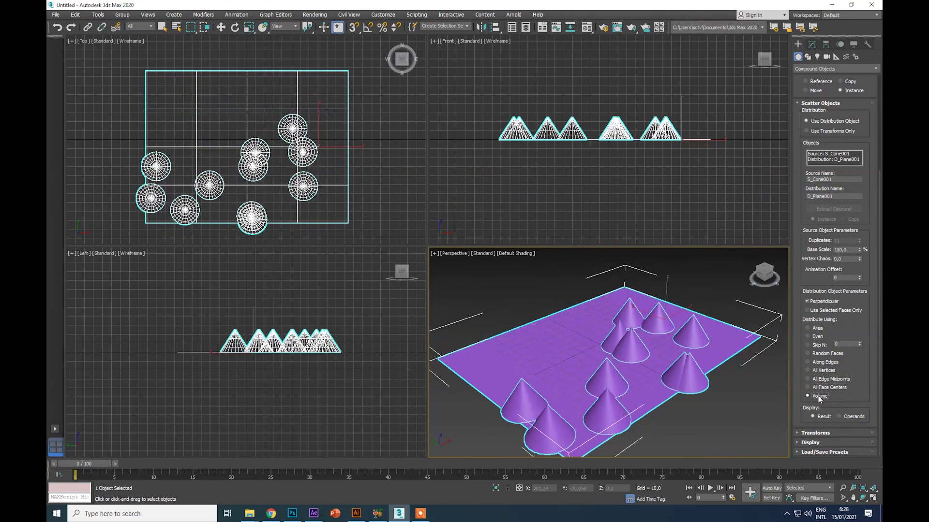
- Distribute the scattered cones by Area and set their base scale to 73%
click(817, 336)
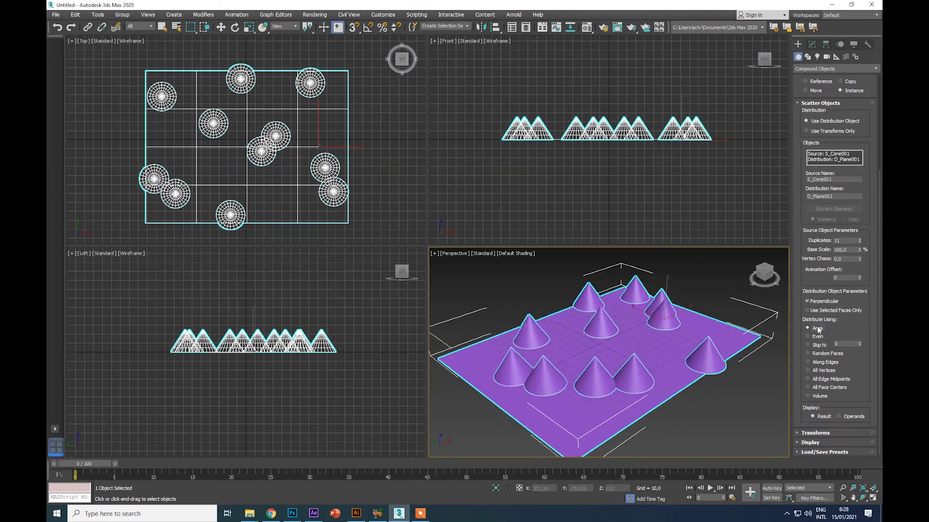
click(817, 329)
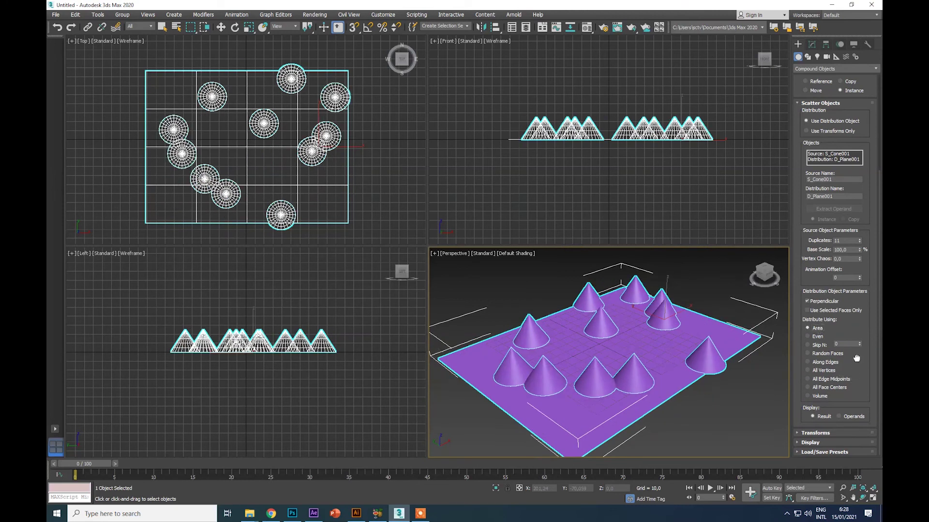
click(798, 442)
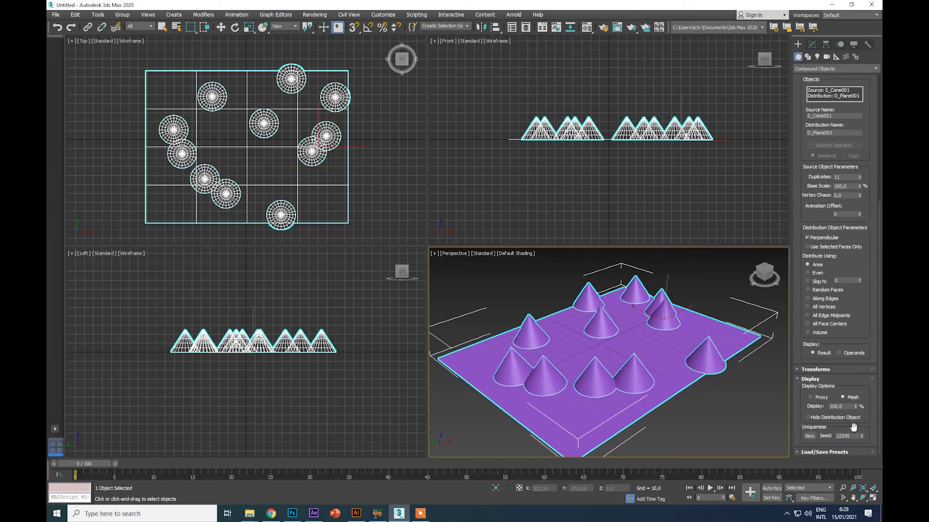
scroll(856, 324, up, 5)
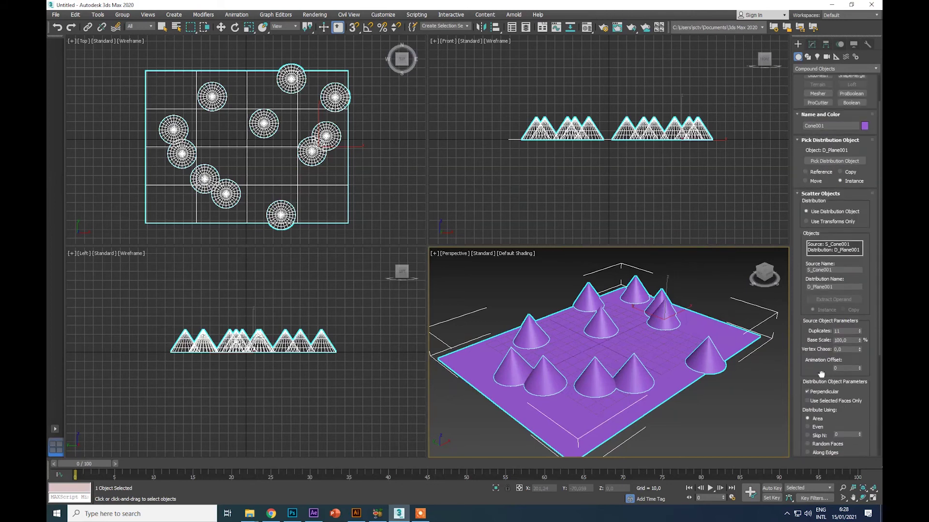
drag(852, 278, 875, 370)
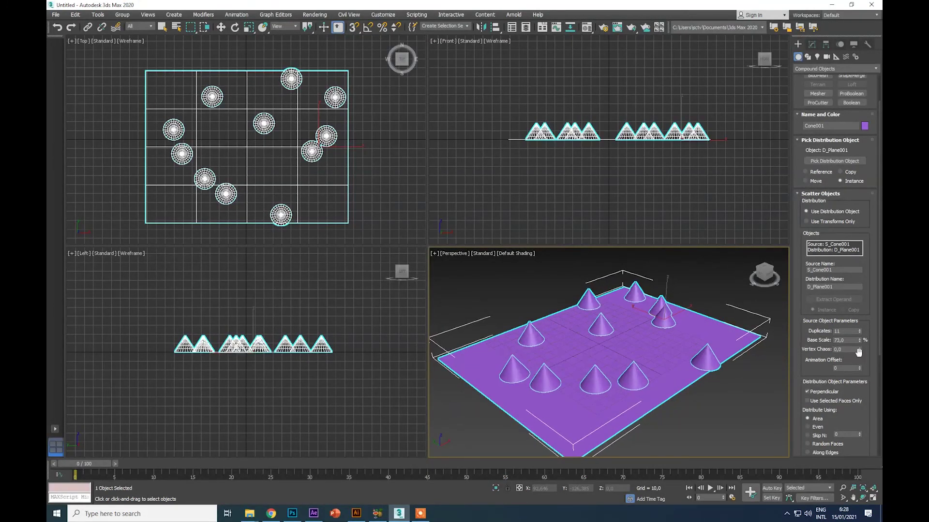
scroll(798, 271, up, 2)
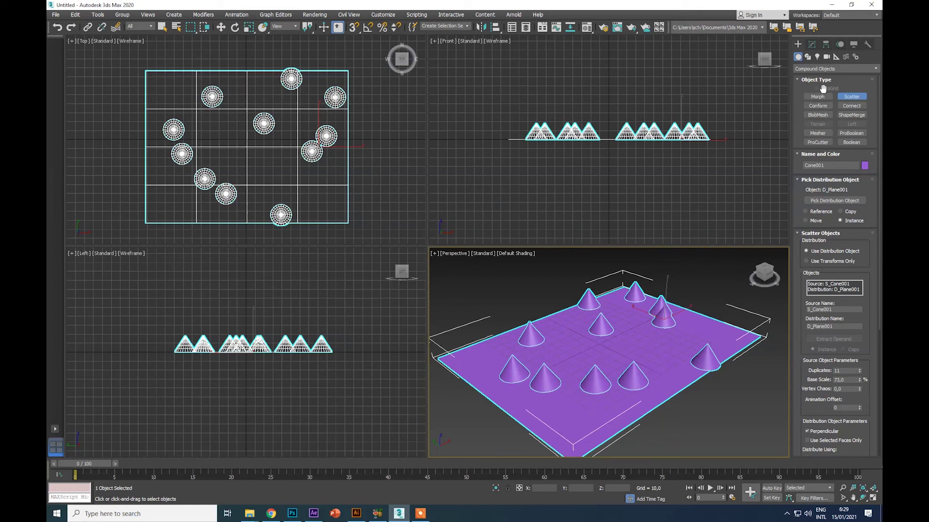
- Reset to an empty scene without saving the scattered cones
click(55, 16)
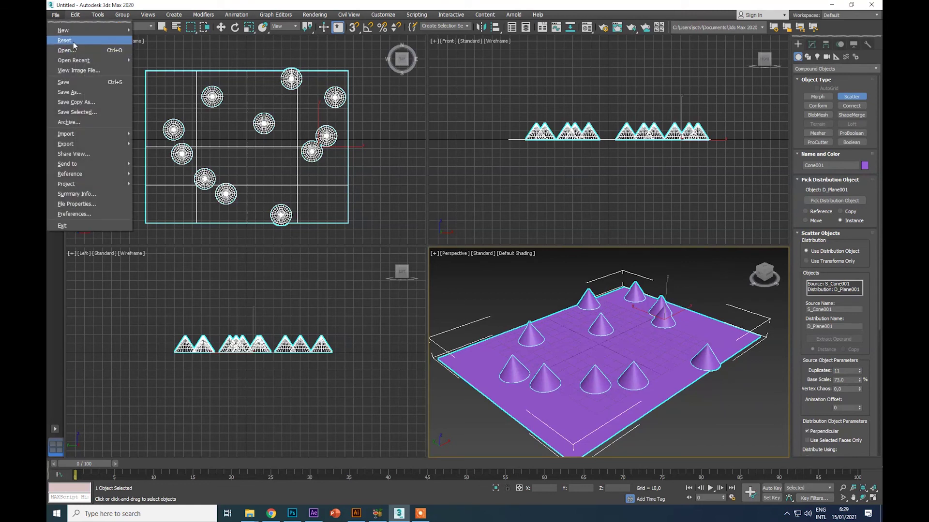
click(74, 41)
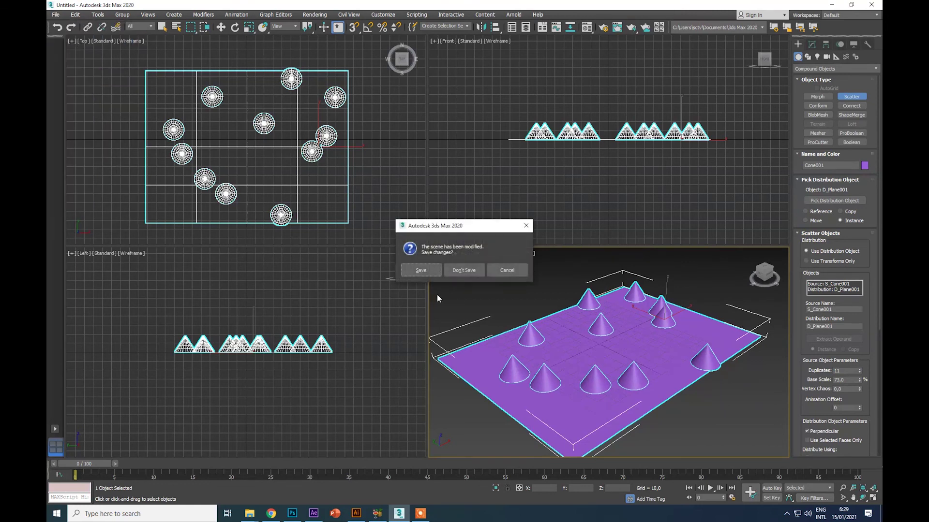
click(476, 269)
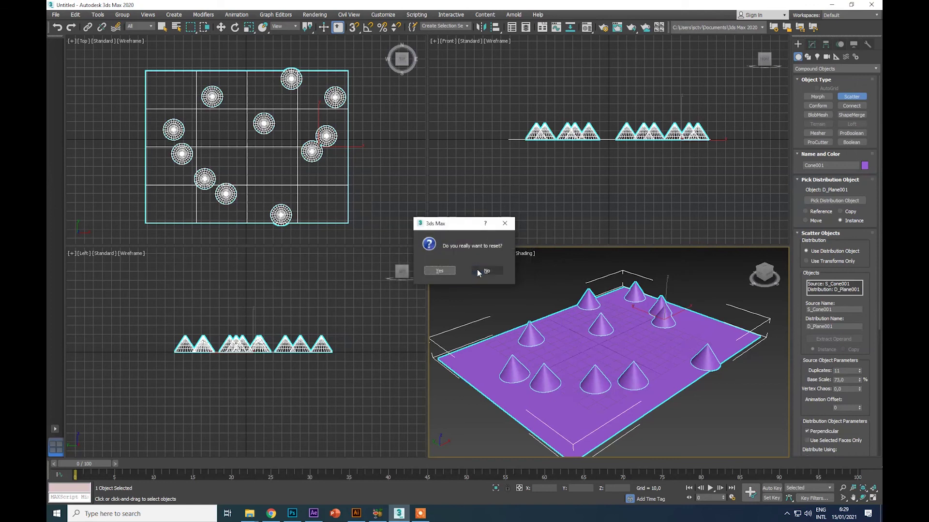
click(449, 271)
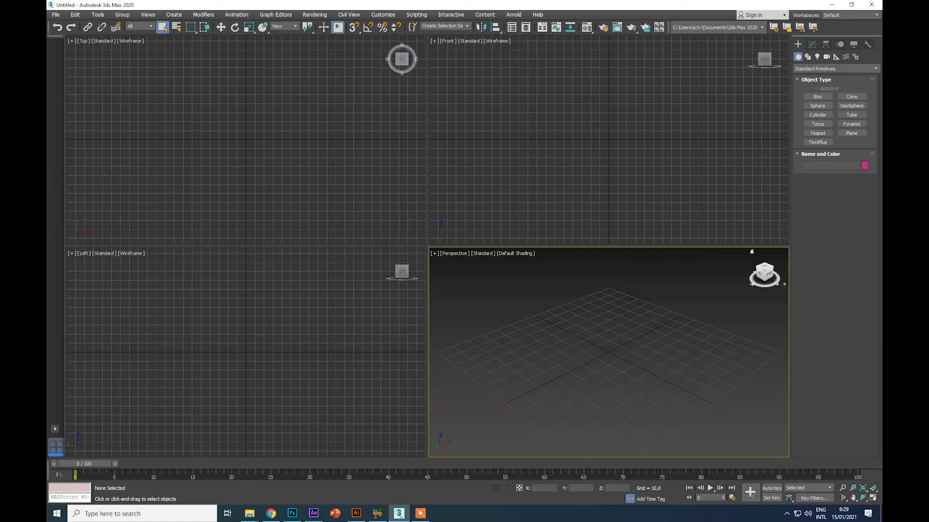
- Create an extended-primitive capsule in the Front view with a radius of about 20 and a height of about 212
click(814, 68)
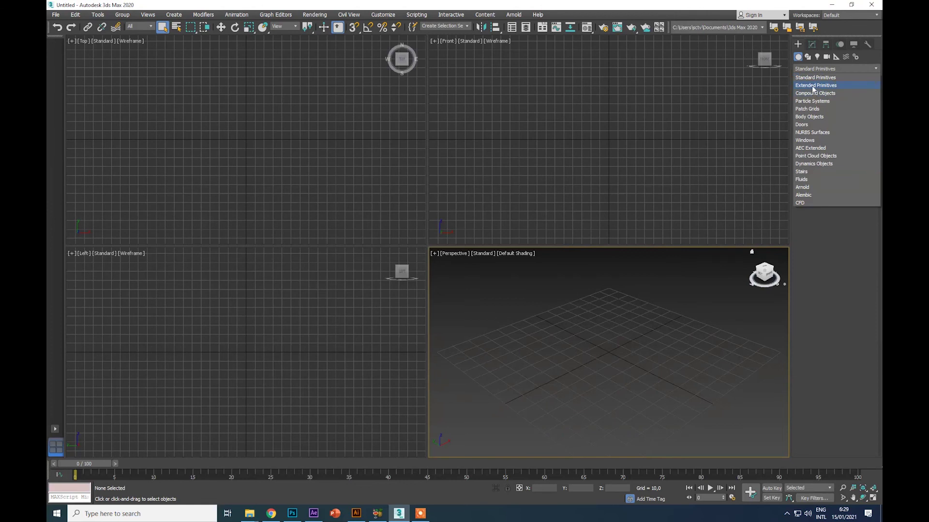
click(814, 86)
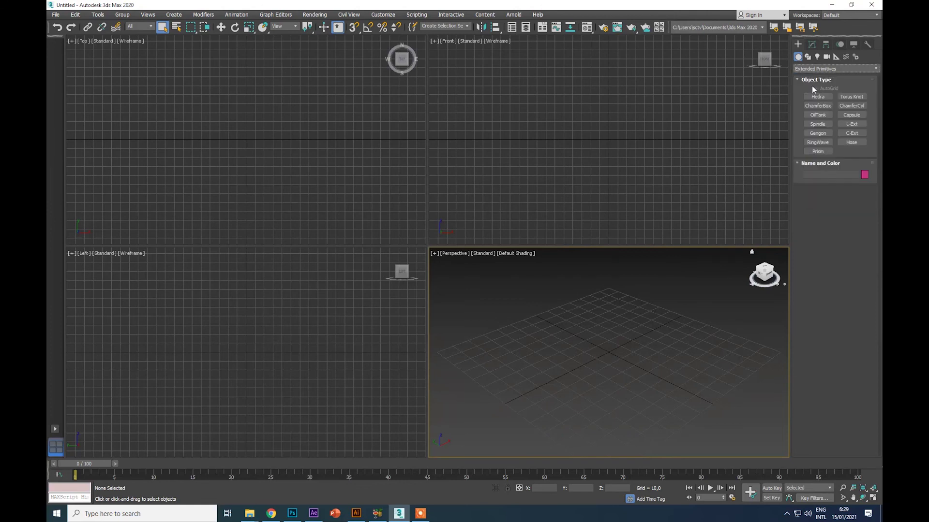
click(852, 115)
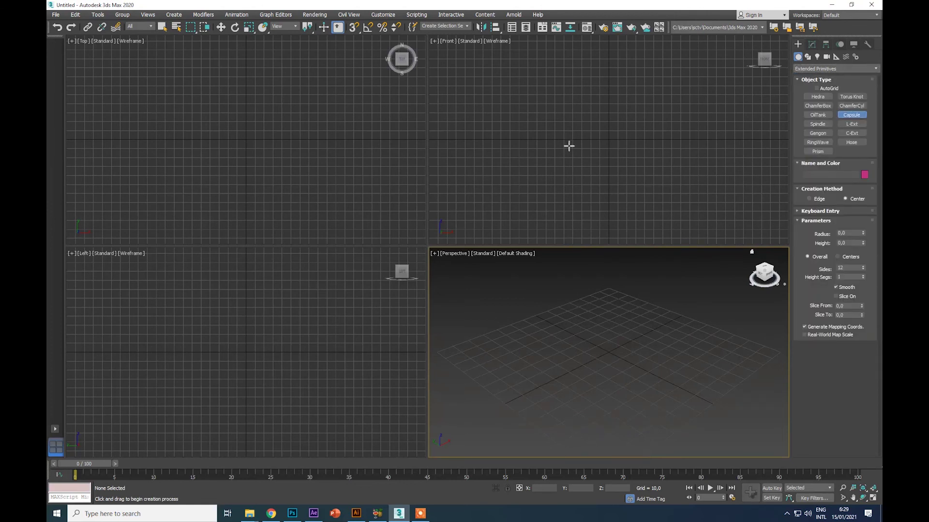
drag(609, 138, 628, 141)
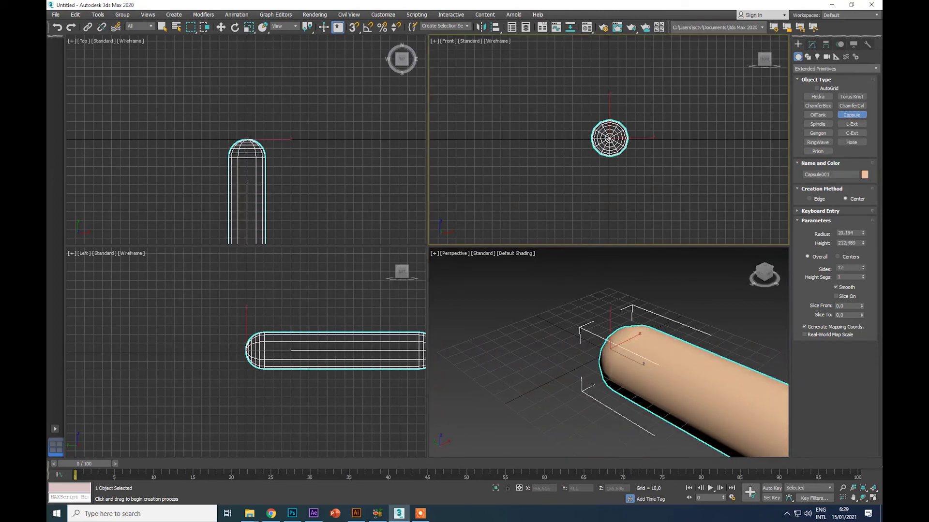
scroll(663, 357, down, 2)
middle_drag(663, 357, 548, 297)
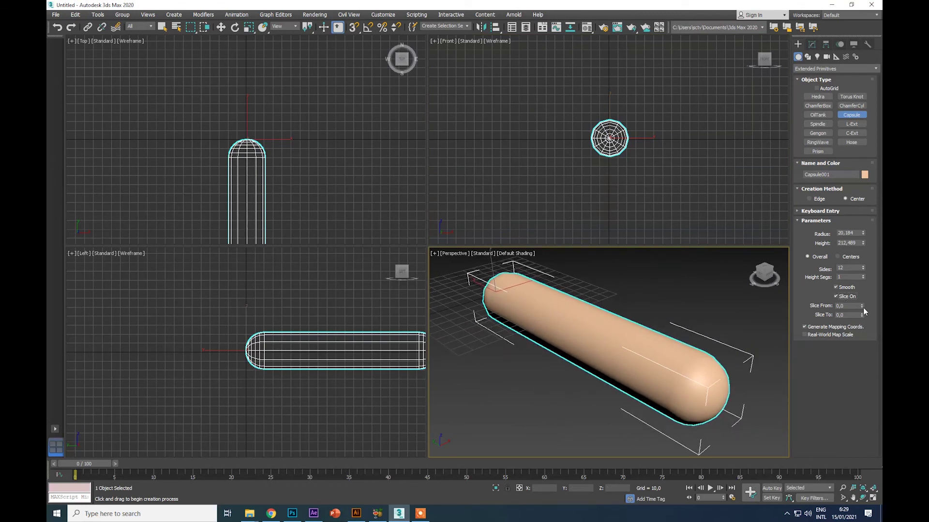
- Slice the capsule in half by setting Slice To to 180, and lengthen it to a height of about 231.6
drag(862, 315, 819, 155)
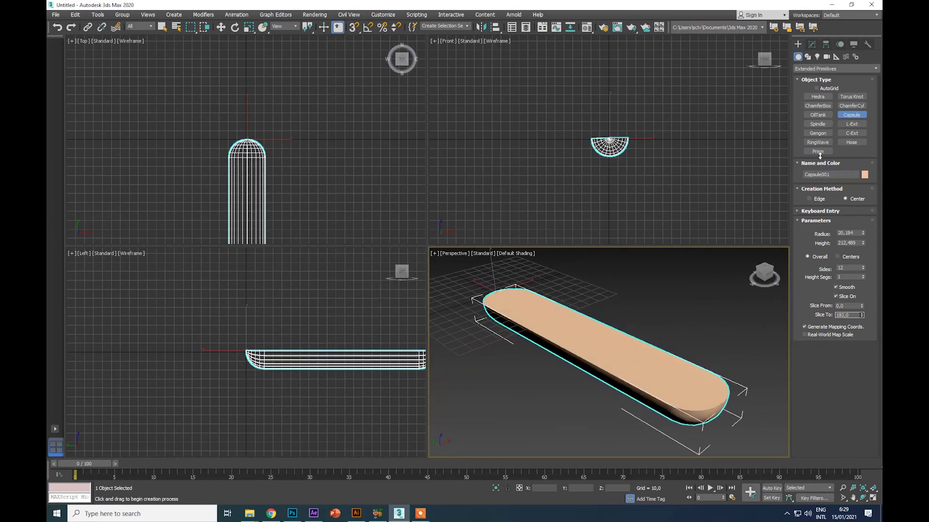
double_click(853, 315)
text(180)
key(Return)
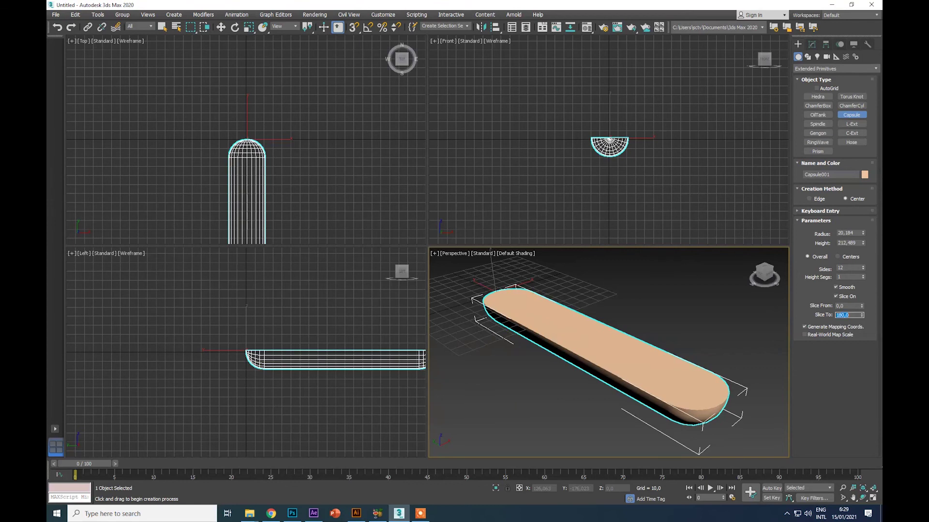
mouse_move(761, 275)
mouse_down()
mouse_move(796, 256)
mouse_move(774, 262)
mouse_move(754, 286)
mouse_move(768, 281)
mouse_up()
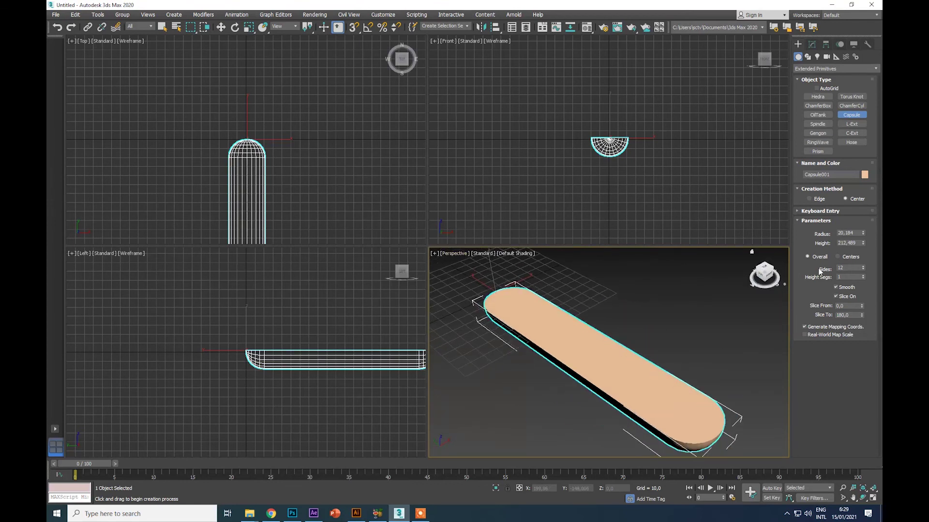
mouse_move(863, 241)
mouse_down()
mouse_move(865, 227)
mouse_move(868, 237)
mouse_up()
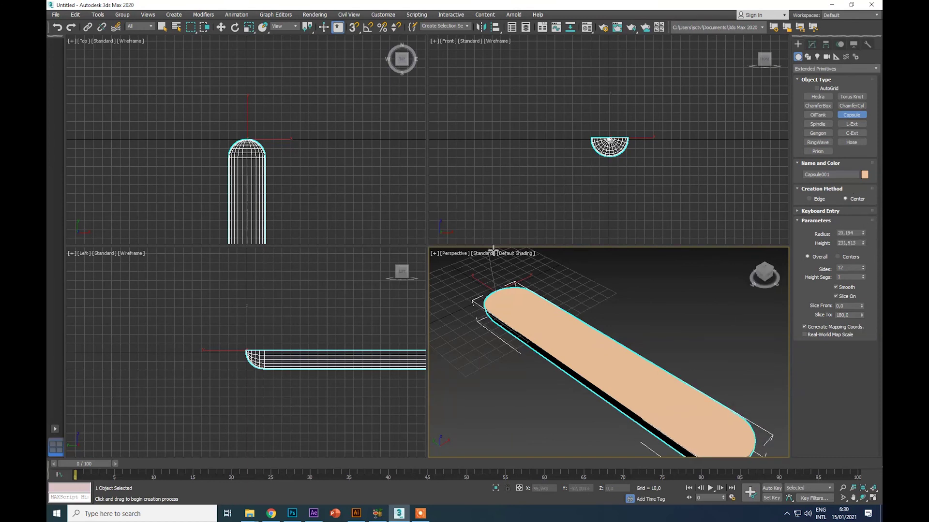
- Create a standard sphere over the capsule's rounded end in the Top view and raise it partly above the flat face
click(220, 27)
scroll(273, 114, up, 6)
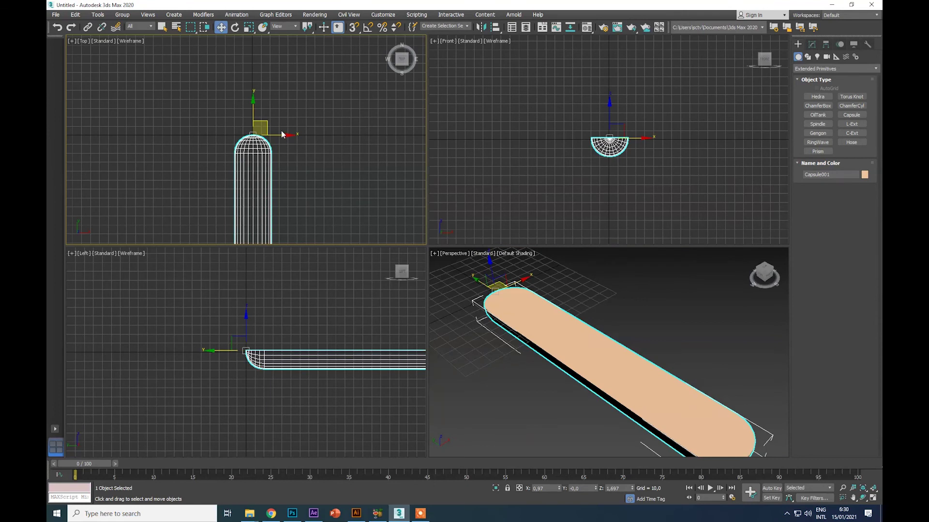
click(827, 68)
click(817, 75)
click(818, 106)
drag(279, 124, 311, 153)
click(221, 27)
drag(264, 322, 264, 317)
scroll(308, 141, down, 6)
middle_drag(314, 151, 301, 86)
scroll(301, 86, down, 2)
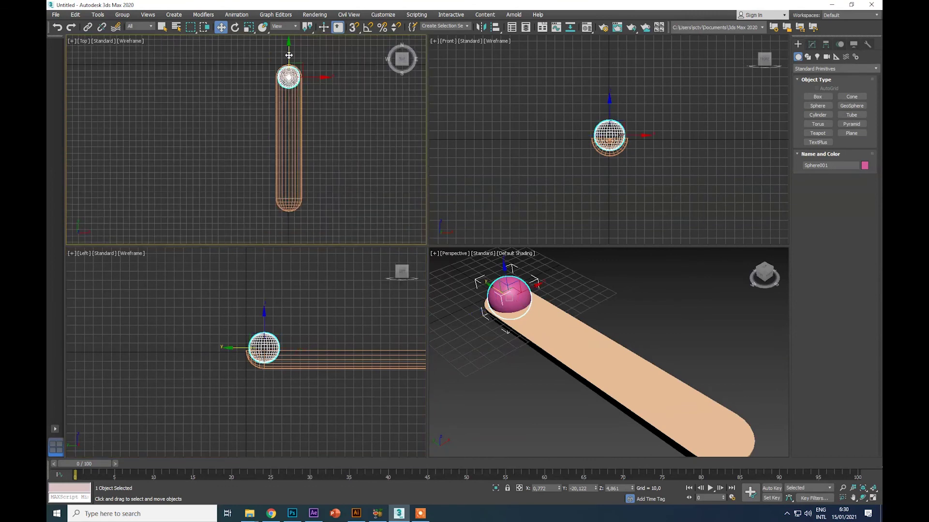
- Copy the large sphere along the Y axis to the capsule's opposite end and align it inside the rounded outline
shift+drag(289, 58, 306, 176)
key(Return)
scroll(290, 189, up, 7)
middle_drag(314, 227, 295, 125)
drag(292, 112, 292, 121)
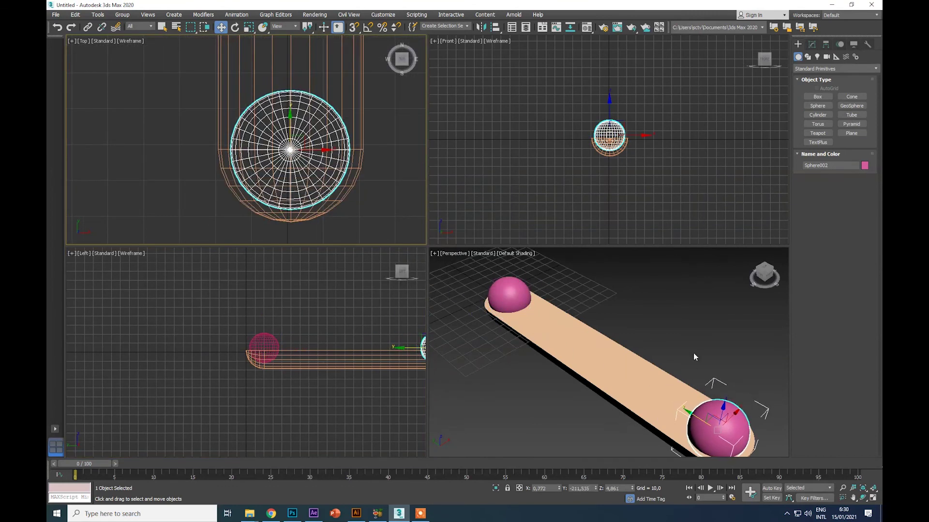
- Copy the second large sphere toward the capsule's middle, scale the copy down and place it next to the large sphere
scroll(302, 138, down, 3)
middle_drag(302, 138, 271, 193)
mouse_move(262, 174)
shift+mouse_down()
mouse_move(262, 83)
mouse_move(271, 140)
mouse_move(302, 113)
mouse_move(314, 115)
shift+mouse_up()
key(Return)
click(249, 28)
click(221, 27)
scroll(314, 115, up, 5)
drag(262, 101, 261, 101)
- Copy the small sphere sideways along the X axis to form a side-by-side pair across the capsule
mouse_move(759, 279)
mouse_down()
mouse_move(723, 267)
mouse_move(740, 308)
mouse_up()
scroll(259, 113, down, 2)
middle_drag(259, 113, 307, 139)
shift+drag(320, 128, 216, 128)
click(460, 292)
- Try cloning the pair of small spheres along the capsule's length with 4 copies
ctrl+click(315, 104)
scroll(315, 104, down, 5)
middle_drag(315, 104, 300, 188)
shift+drag(277, 169, 277, 130)
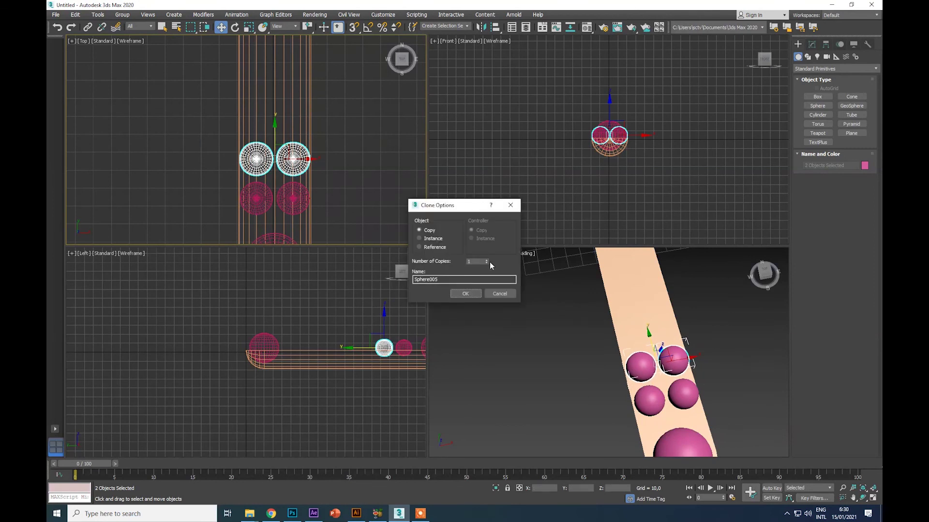
click(489, 262)
click(490, 262)
click(490, 262)
click(472, 292)
scroll(375, 167, down, 6)
mouse_move(374, 166)
middle_down()
mouse_move(343, 105)
mouse_move(351, 113)
middle_up()
scroll(352, 113, up, 4)
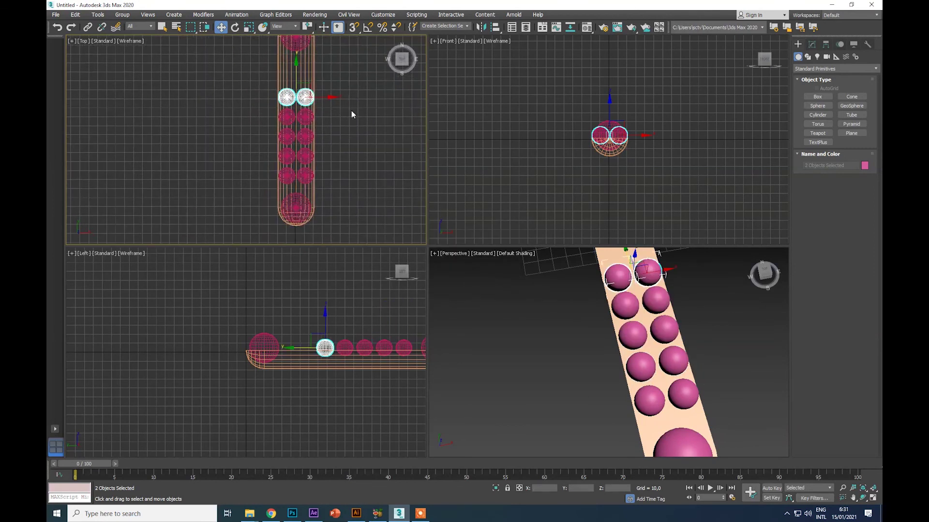
- Undo the cloned pairs of small spheres
key(ctrl+z)
shift+drag(296, 153, 297, 128)
click(498, 292)
- In the Front view, nudge the two small spheres closer together and lower the pair slightly into the capsule
scroll(605, 143, up, 7)
scroll(604, 144, up, 5)
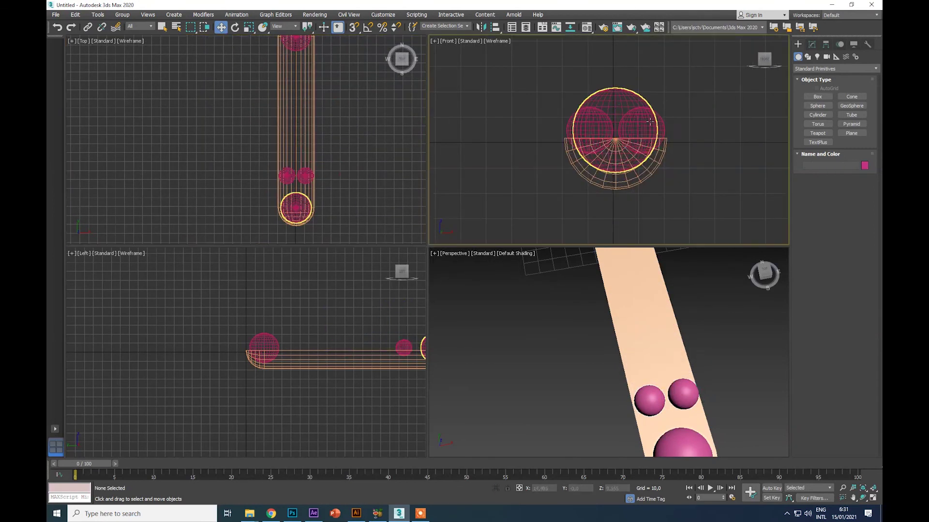
click(534, 140)
click(677, 141)
drag(677, 141, 672, 141)
ctrl+click(495, 127)
click(494, 126)
ctrl+click(672, 129)
drag(585, 115, 584, 118)
- Clone the pair of small spheres with 4 copies at a wider spacing so the rows fill the capsule's length
middle_drag(301, 144, 304, 188)
shift+drag(298, 193, 298, 166)
click(474, 291)
middle_drag(333, 162, 319, 122)
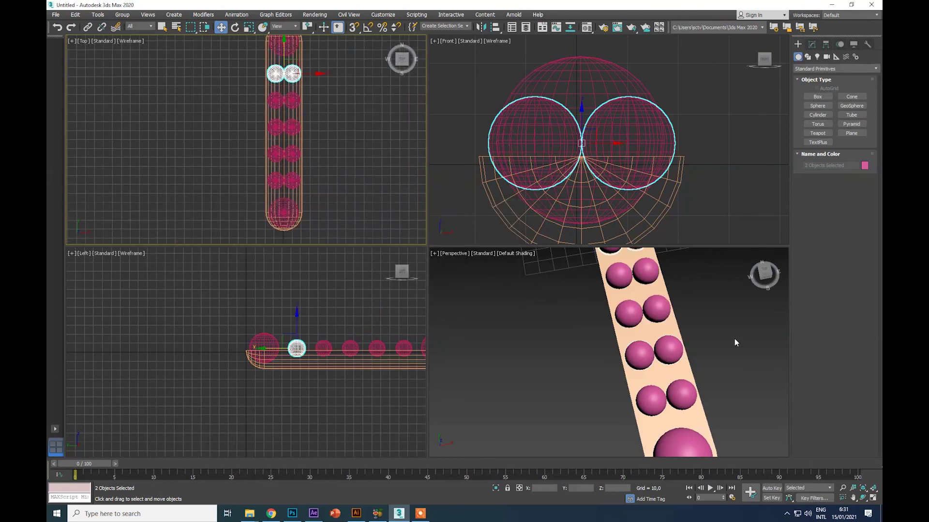
click(736, 342)
- Select the half capsule, apply the ProBoolean compound object to it and maximize the Perspective view
drag(764, 273, 777, 266)
middle_drag(711, 328, 702, 363)
click(701, 364)
click(837, 68)
click(834, 82)
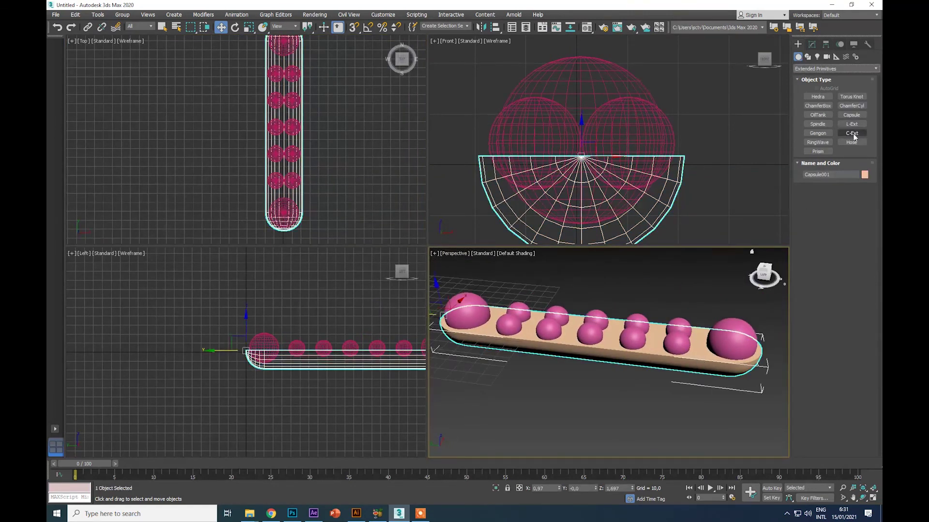
click(802, 69)
click(809, 90)
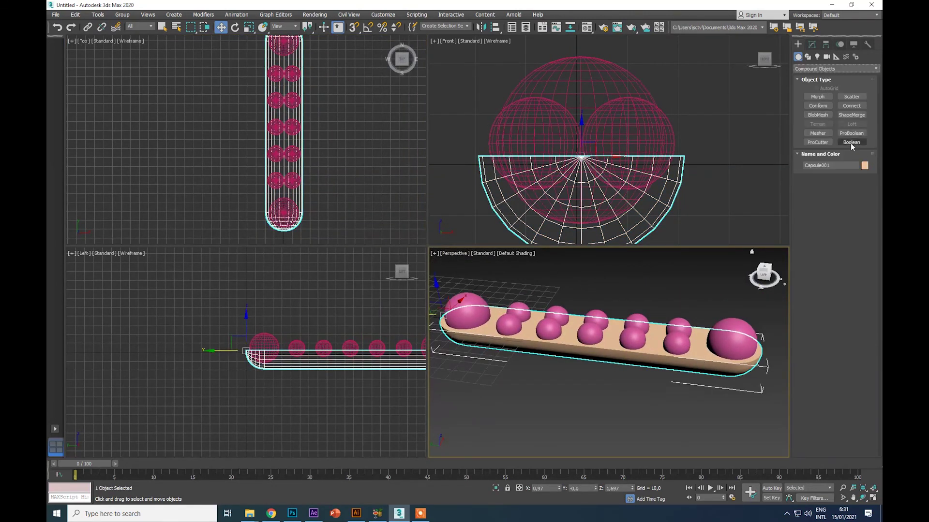
click(851, 133)
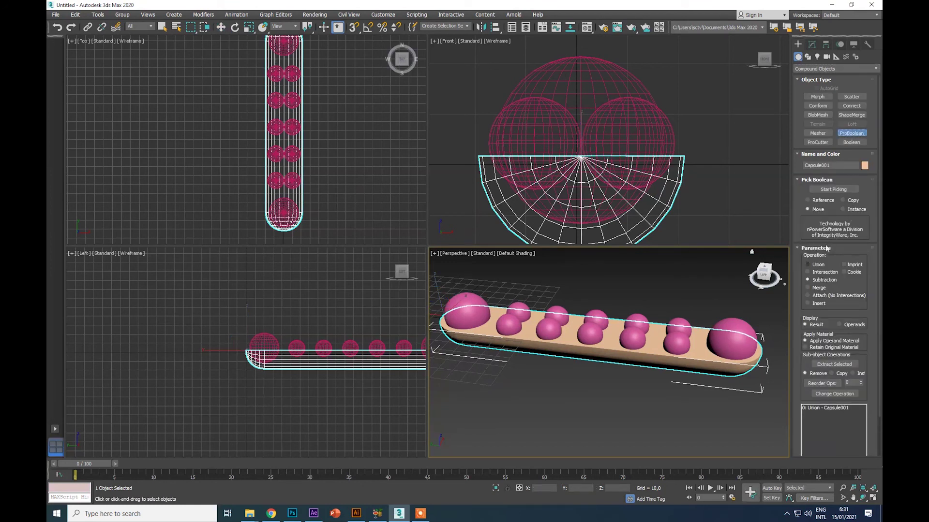
middle_drag(689, 307, 687, 316)
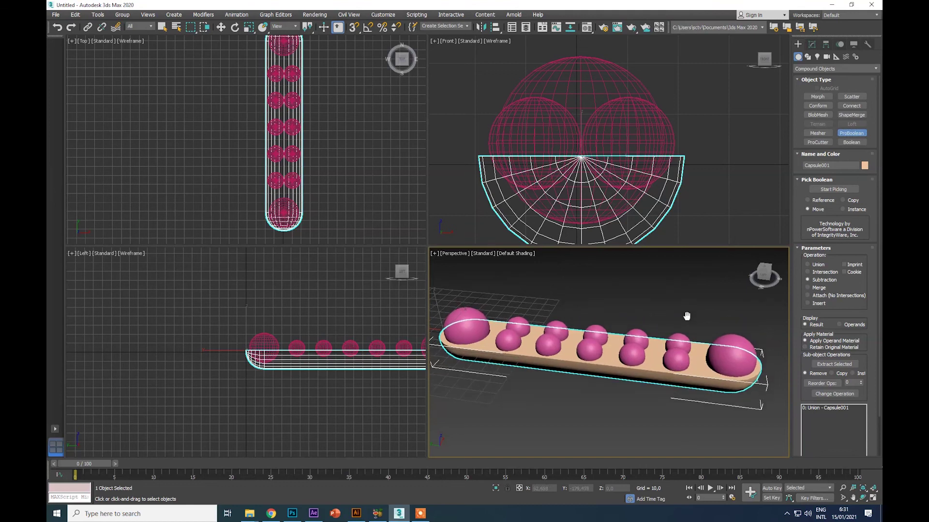
click(874, 497)
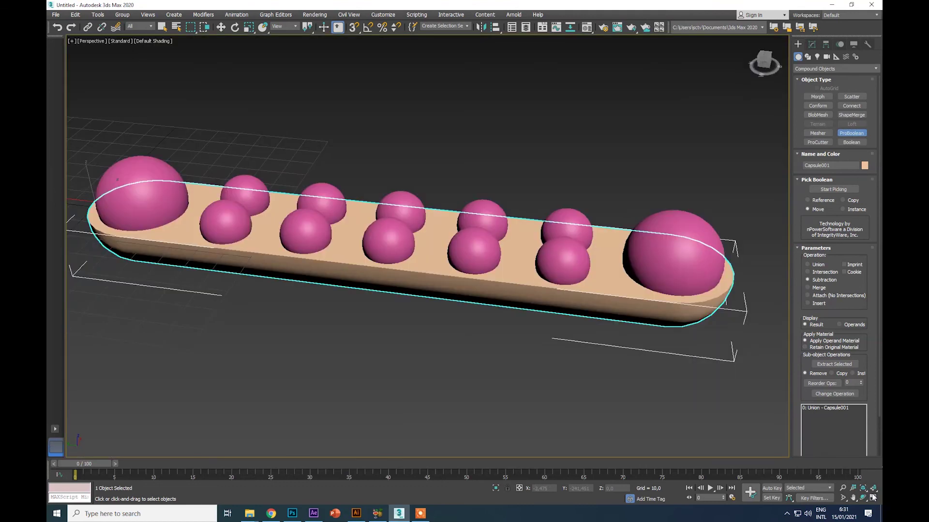
- Subtract the large sphere at the near end and the two adjacent pairs of small spheres from the capsule
click(833, 189)
click(689, 222)
click(567, 226)
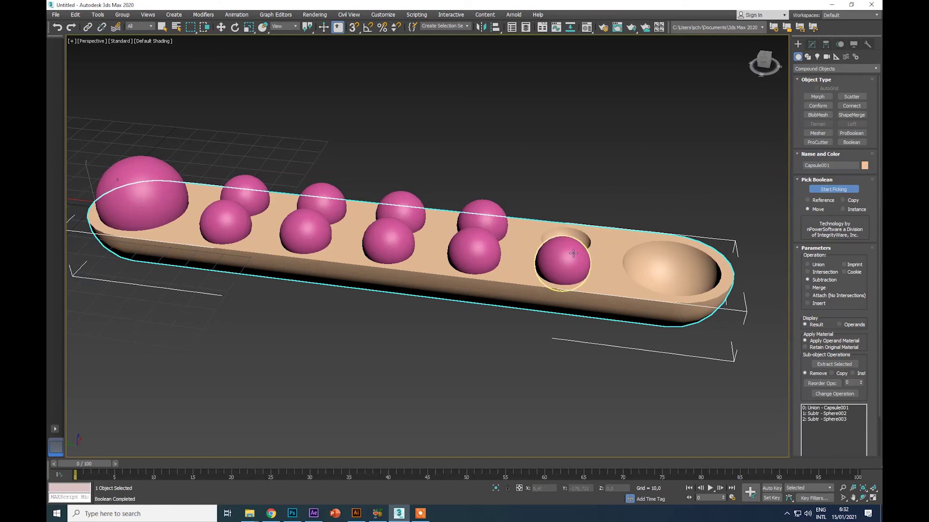
click(563, 261)
click(489, 253)
click(482, 221)
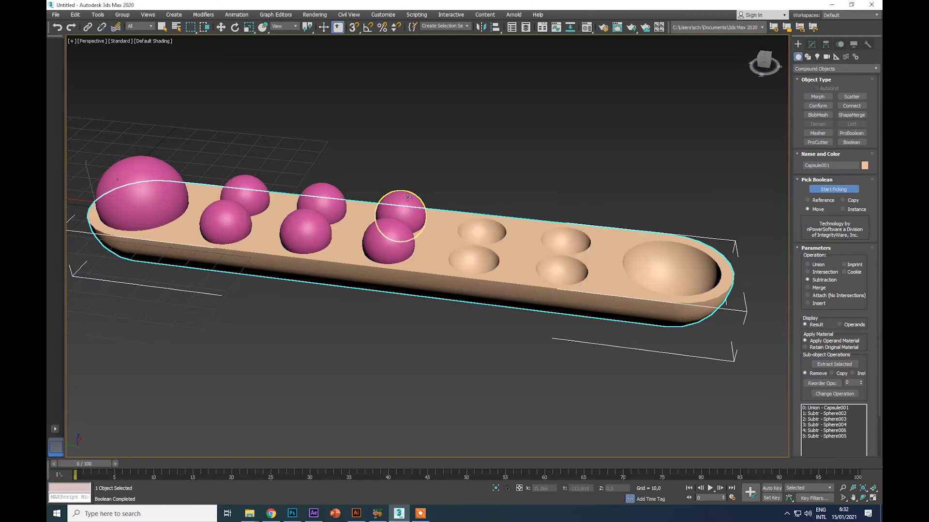
- Subtract the remaining three pairs of small spheres and the large sphere at the other end from the capsule
click(401, 213)
click(388, 239)
click(312, 227)
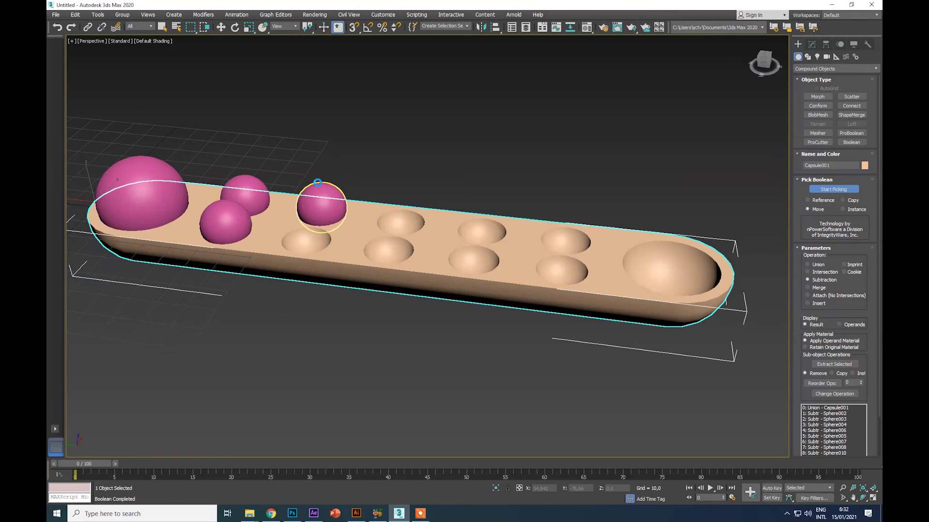
click(321, 205)
click(255, 181)
click(228, 219)
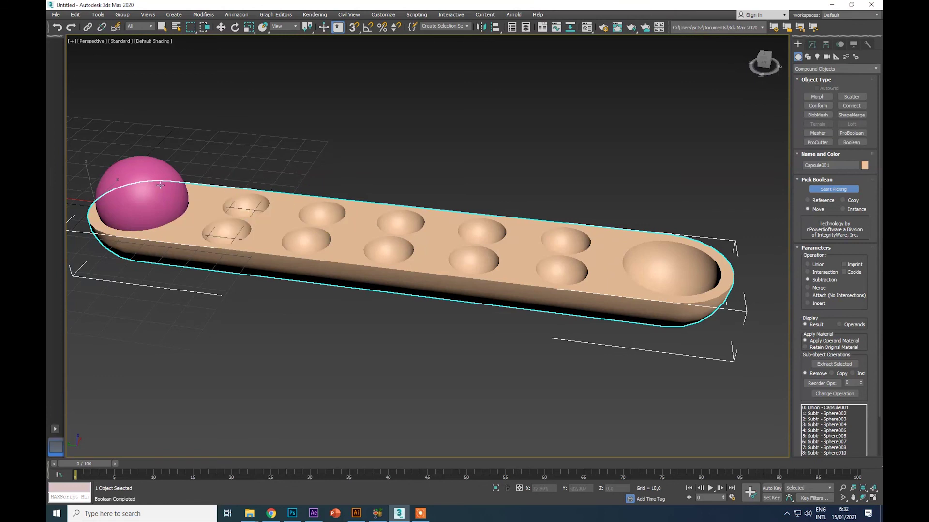
click(135, 172)
mouse_move(766, 64)
mouse_down()
mouse_move(817, 66)
mouse_move(852, 44)
mouse_move(829, 62)
mouse_move(785, 73)
mouse_move(766, 59)
mouse_move(773, 52)
mouse_up()
scroll(682, 192, down, 4)
scroll(660, 190, up, 6)
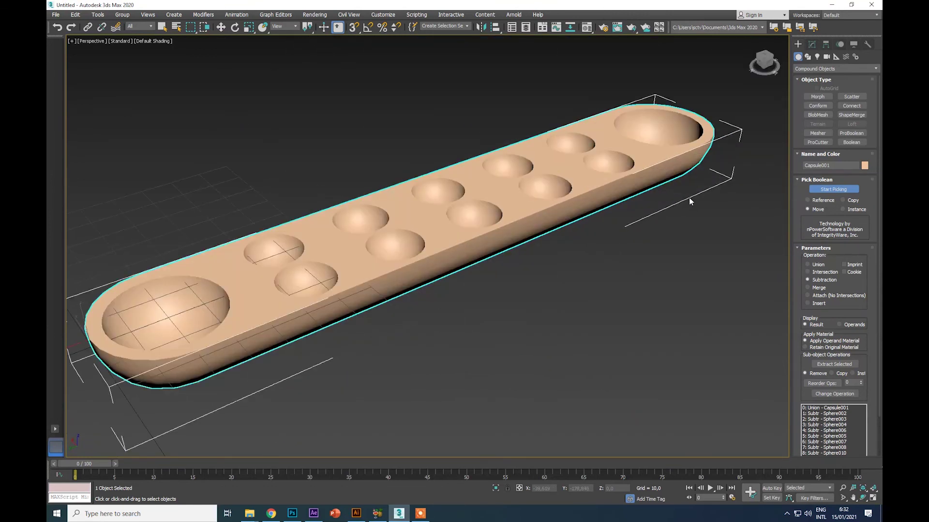
scroll(655, 187, down, 5)
middle_drag(693, 159, 611, 190)
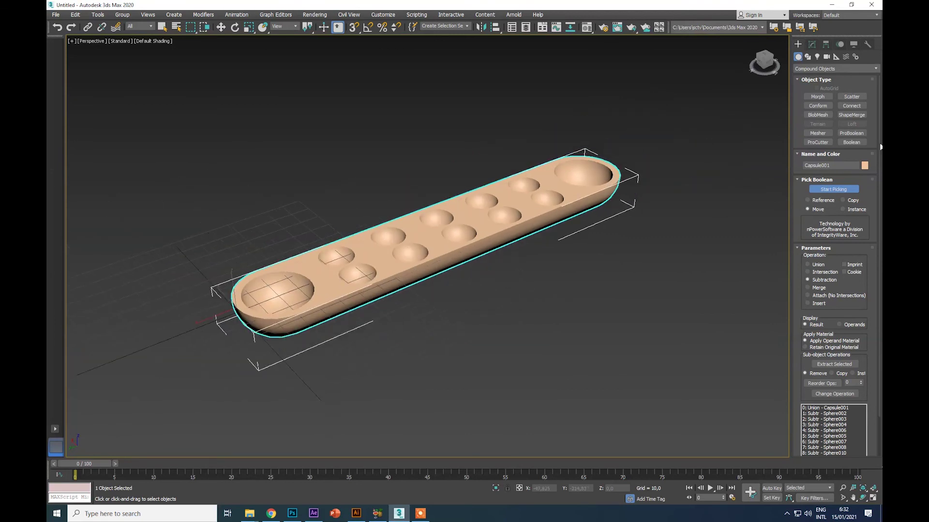
click(802, 69)
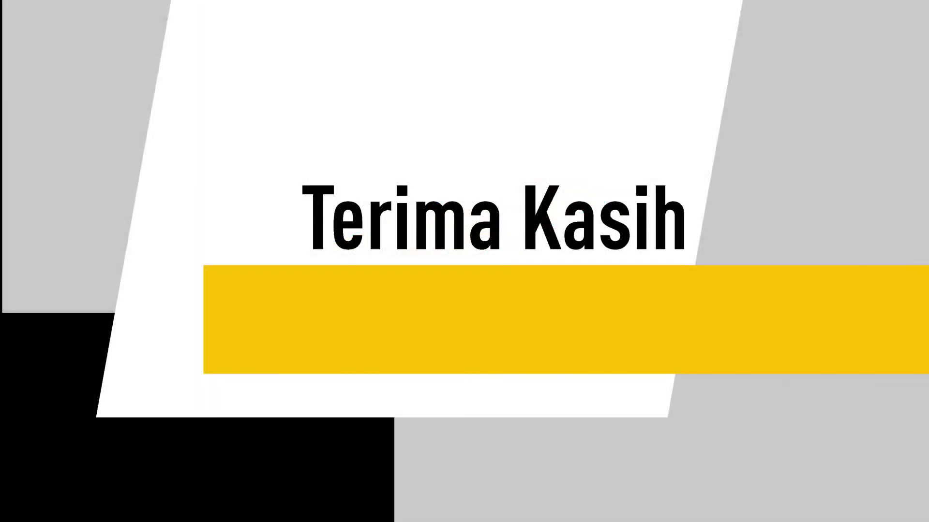